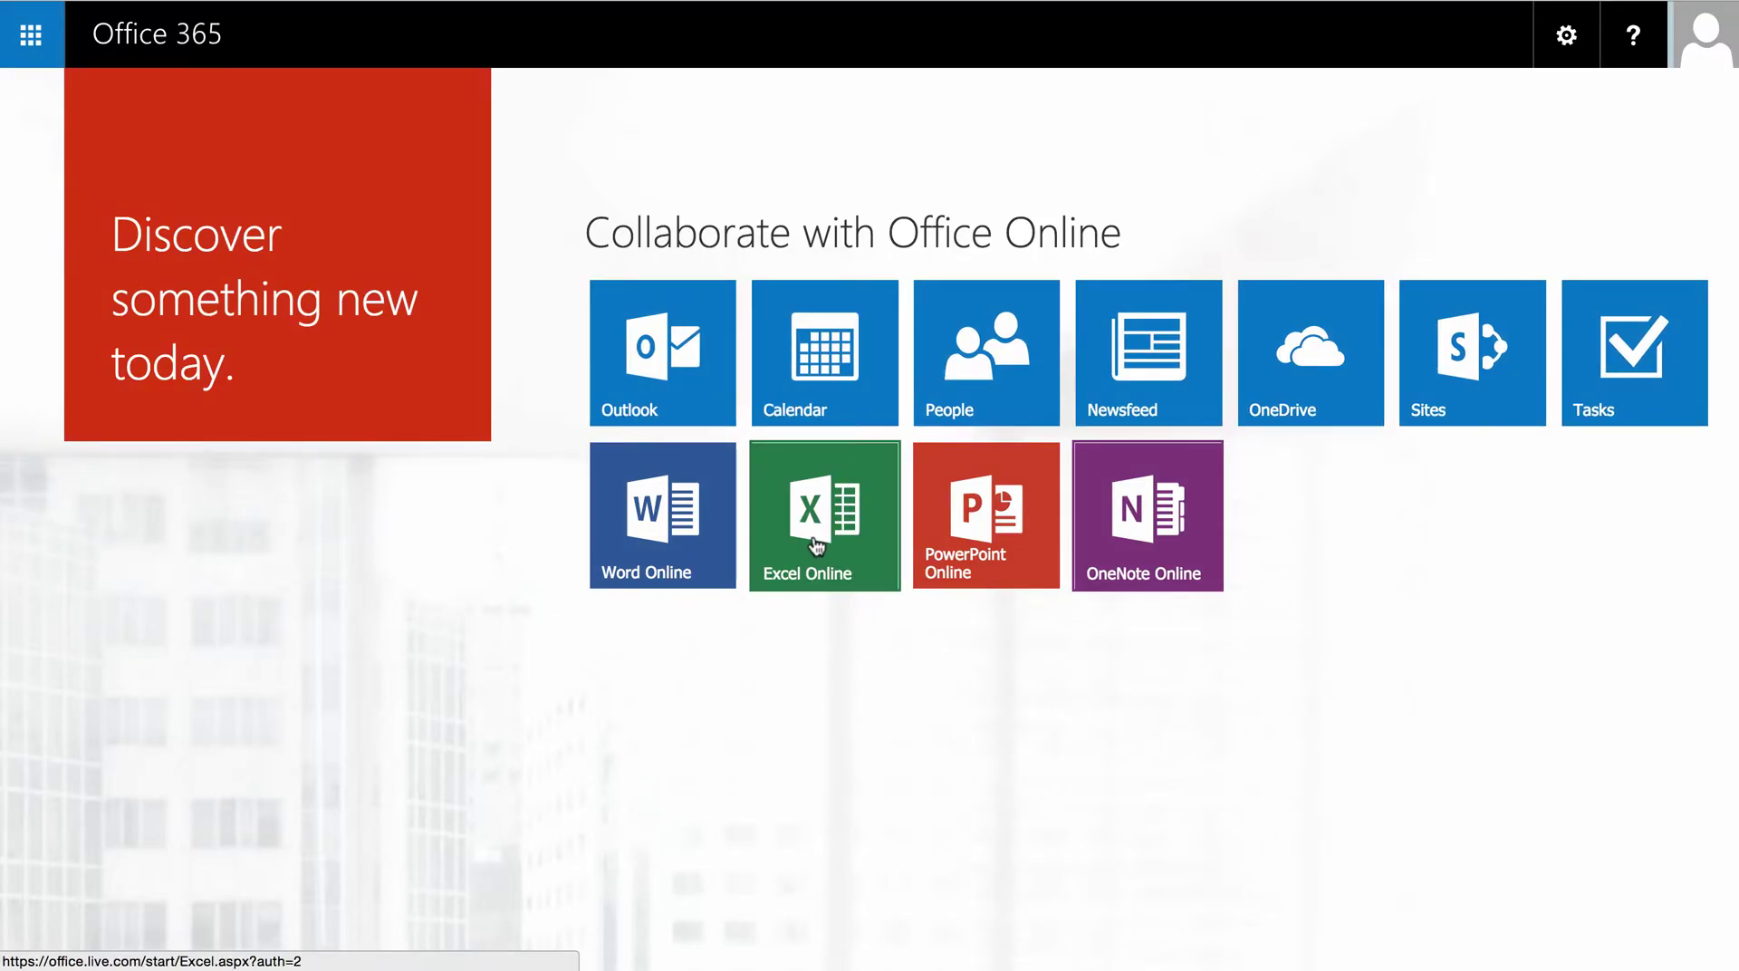
# - Open a new blank workbook in Excel Online and rename it Demo
pyautogui.click(816, 543)
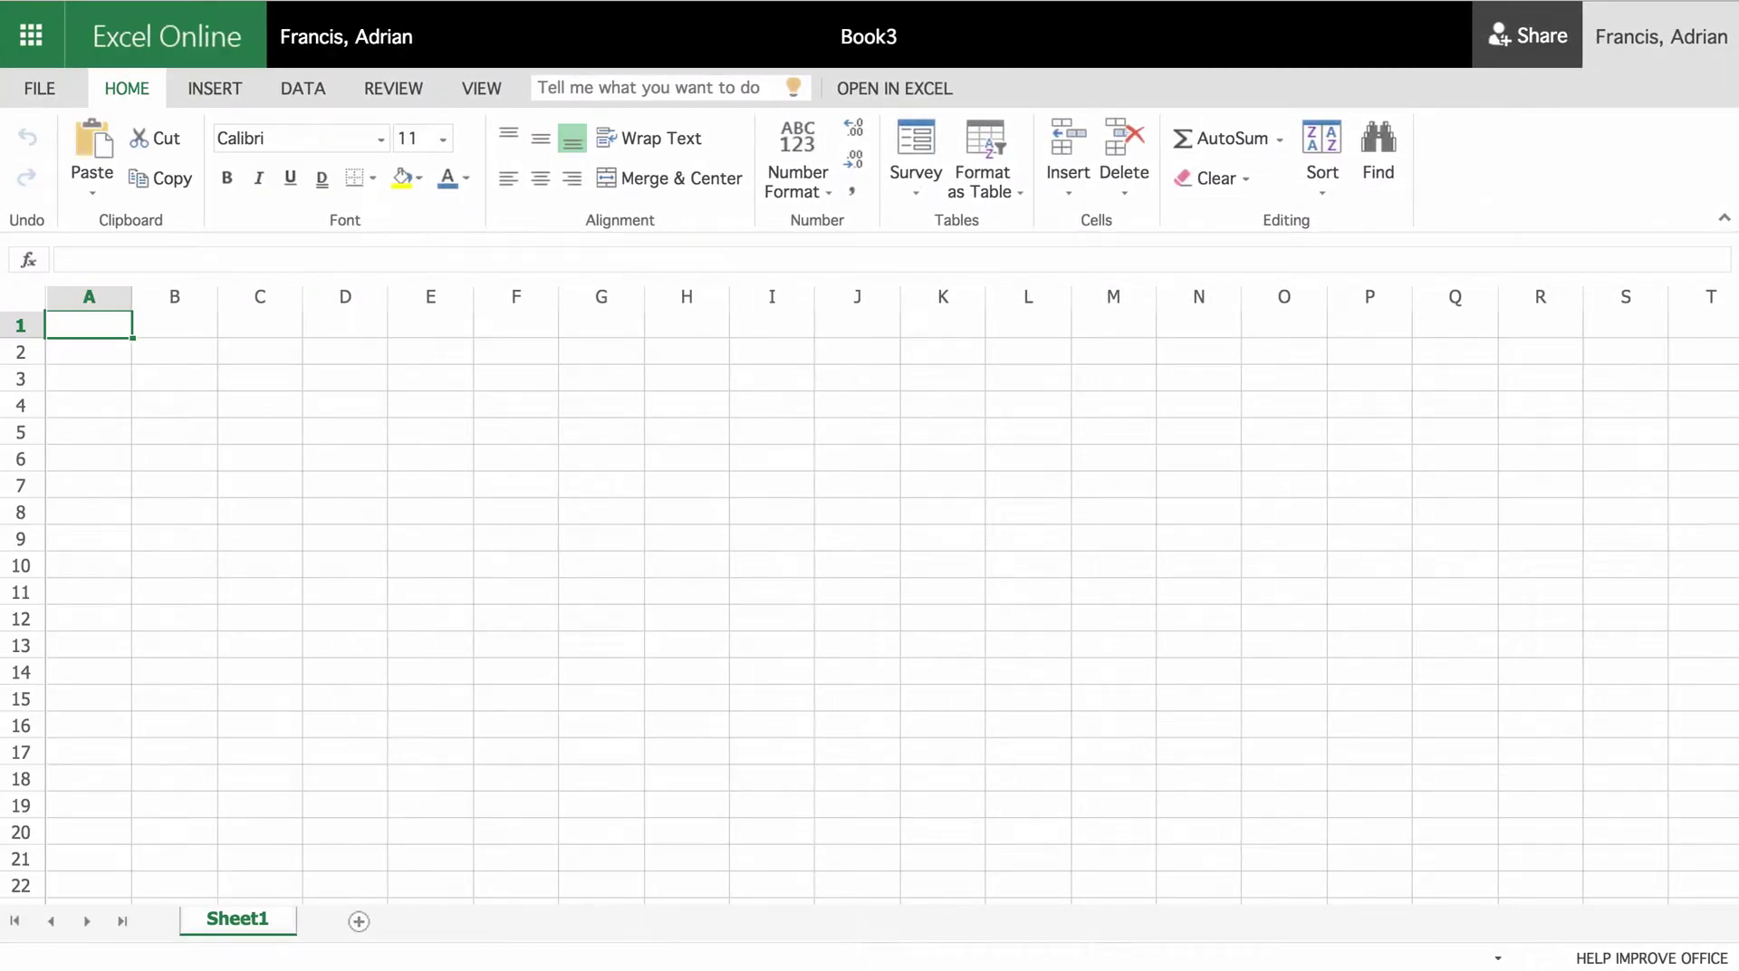
pyautogui.click(1725, 221)
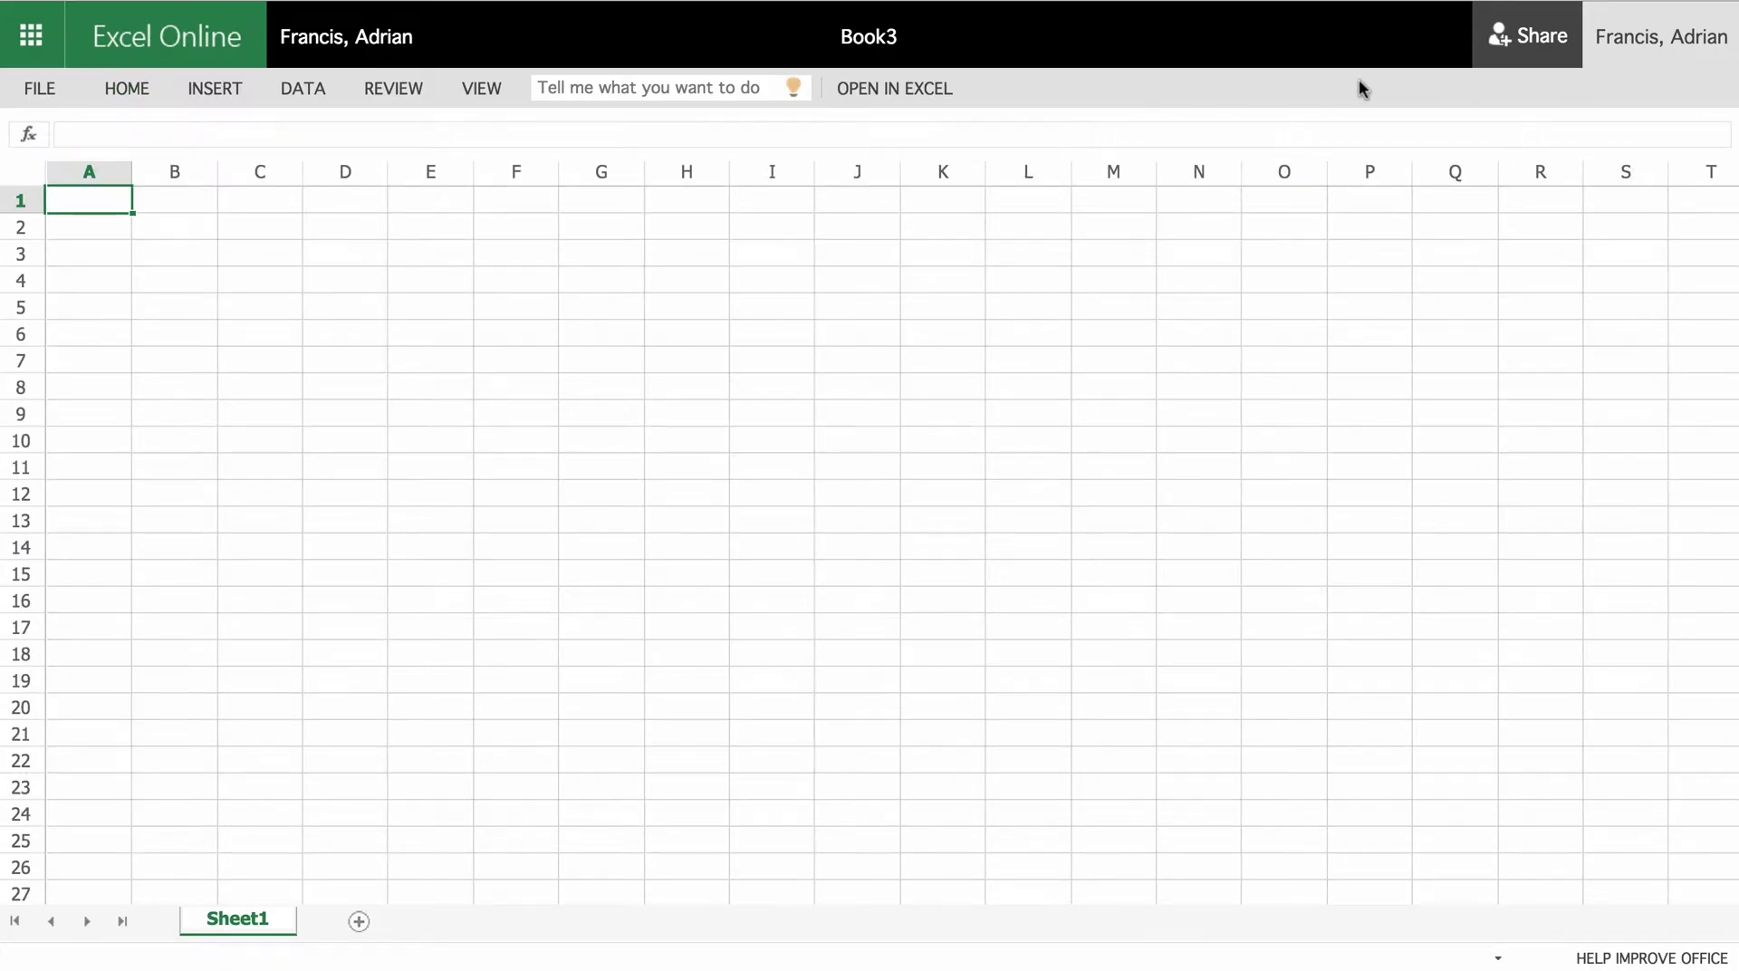
pyautogui.click(127, 89)
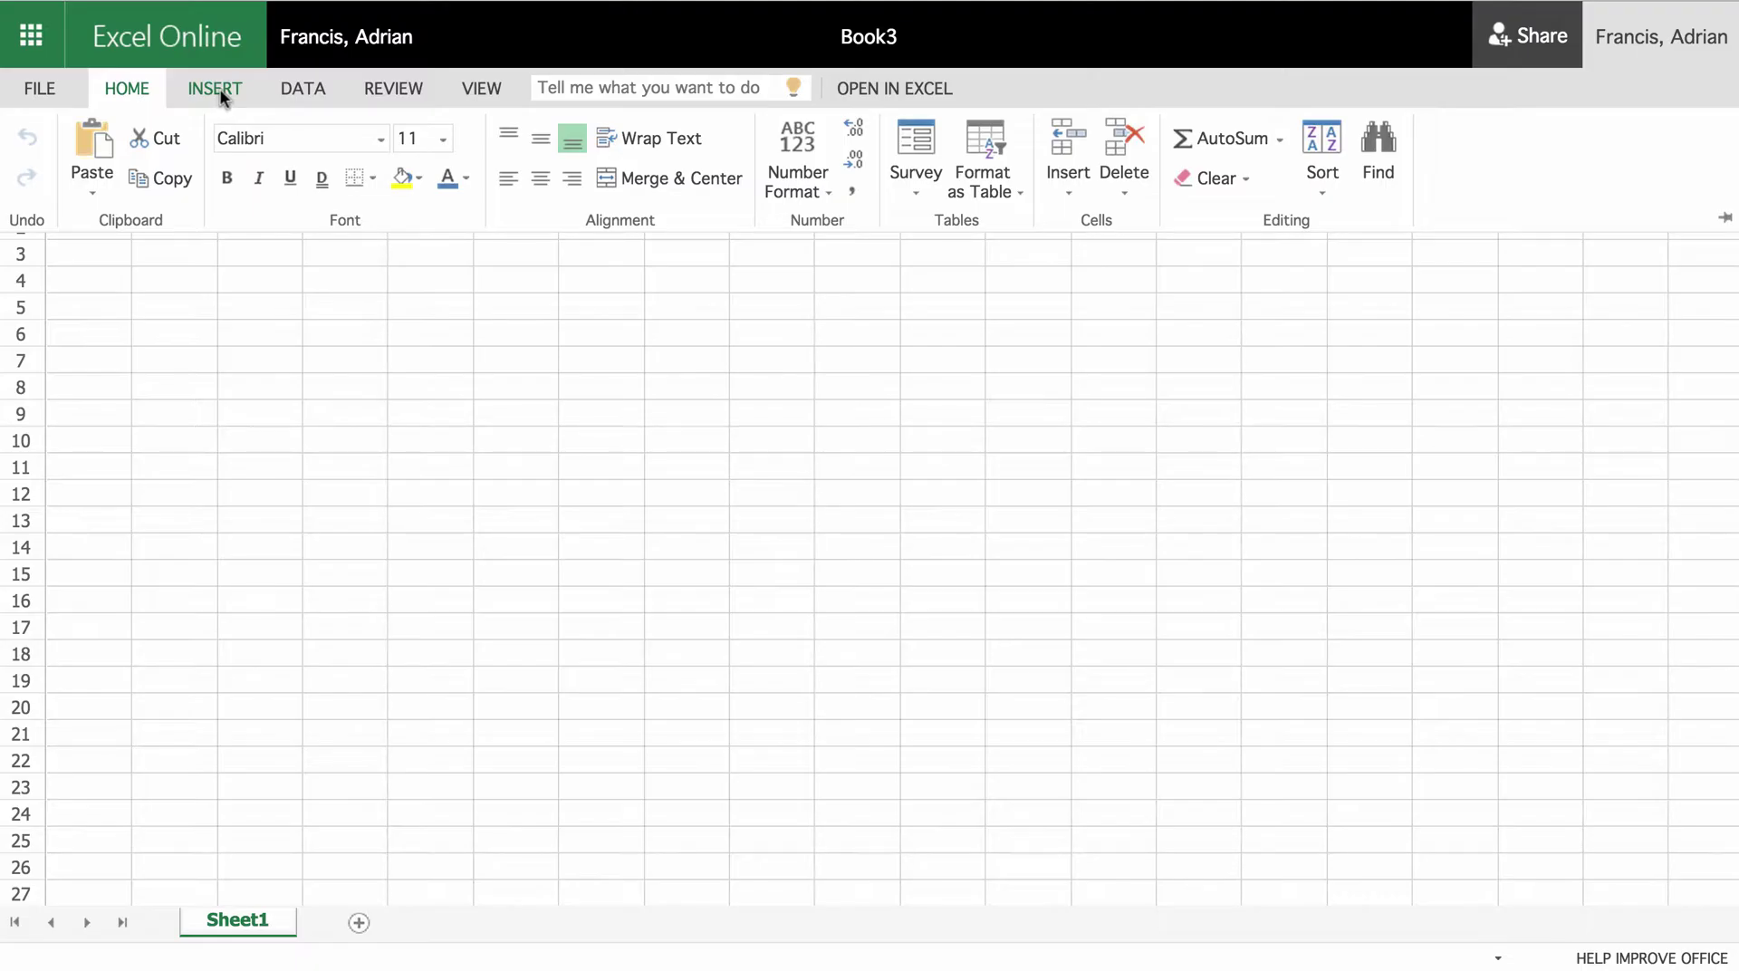
pyautogui.click(867, 37)
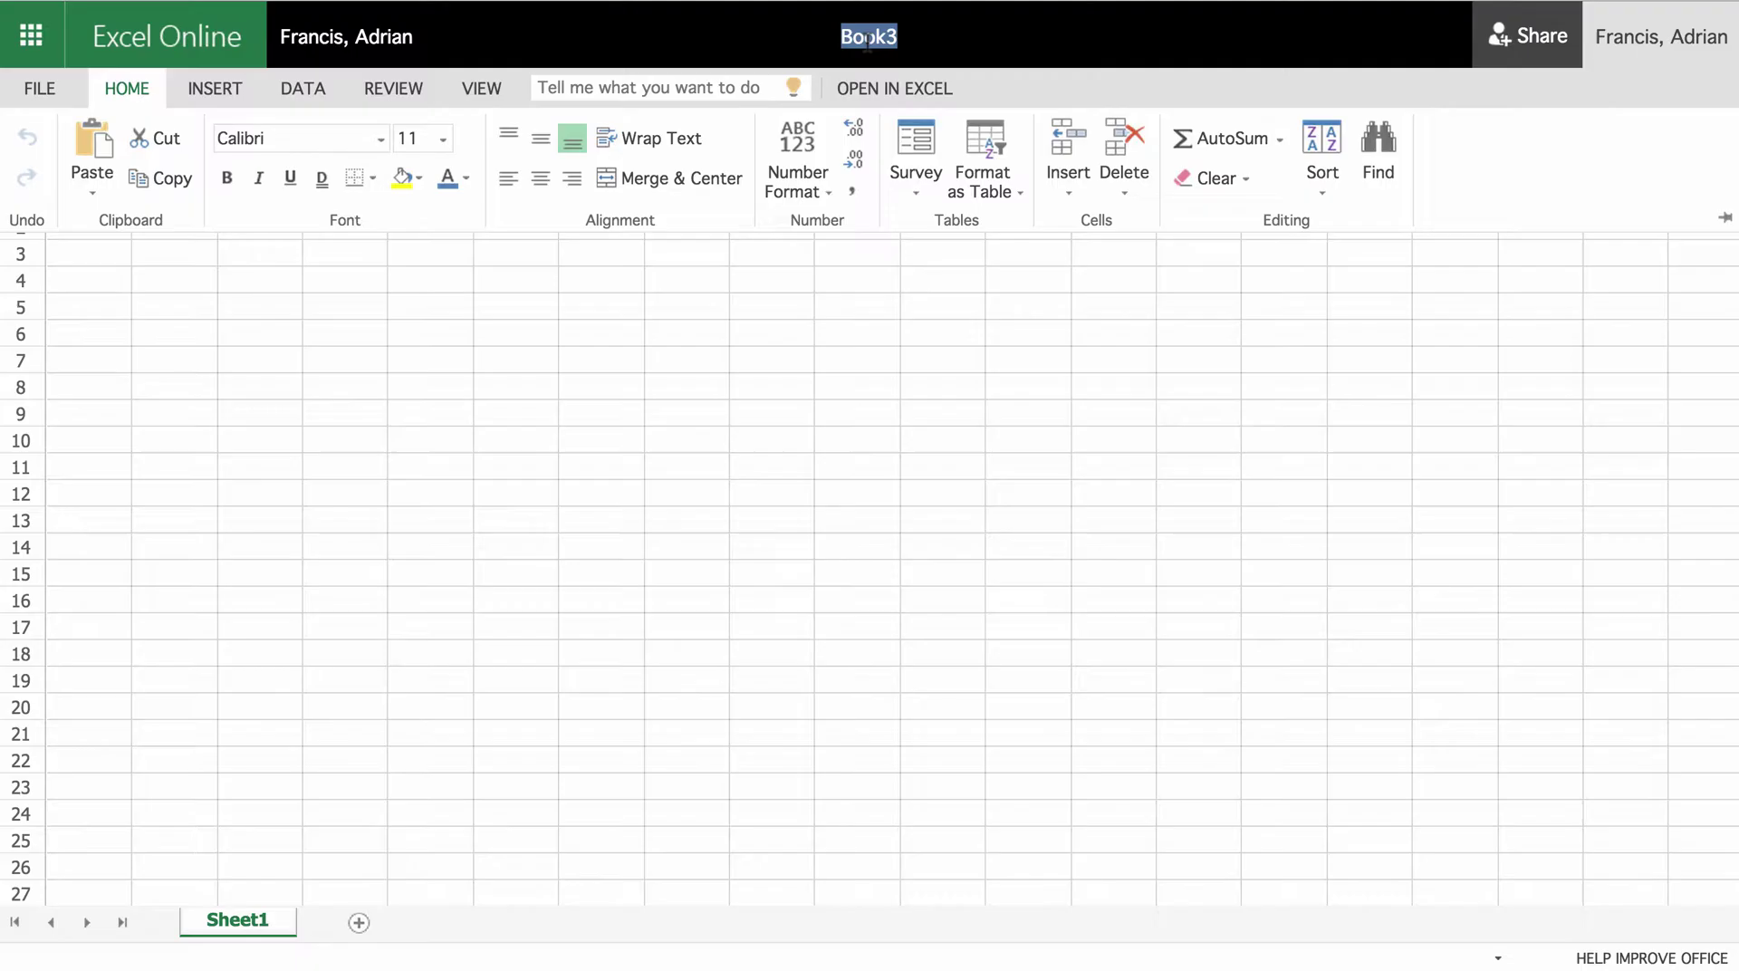
pyautogui.write('Demo')
# - Create a new survey titled "Demonstration Survey" with the description "This is a short demo showing what this can do"
pyautogui.click(217, 86)
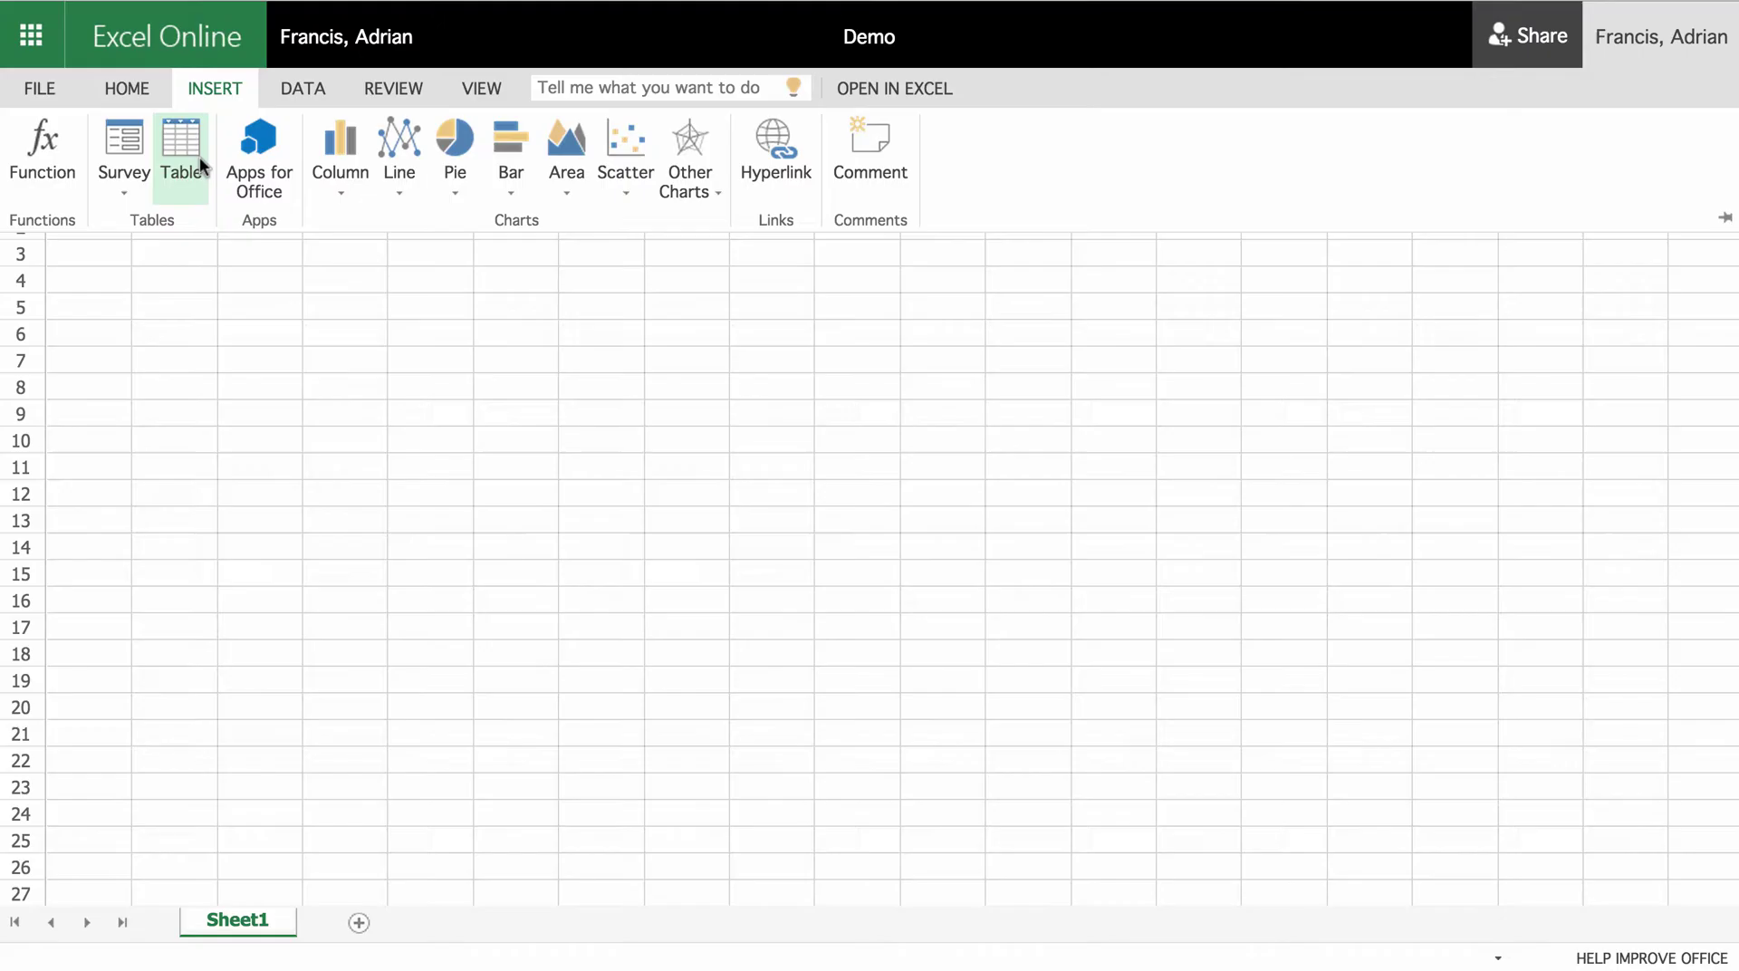
pyautogui.click(127, 149)
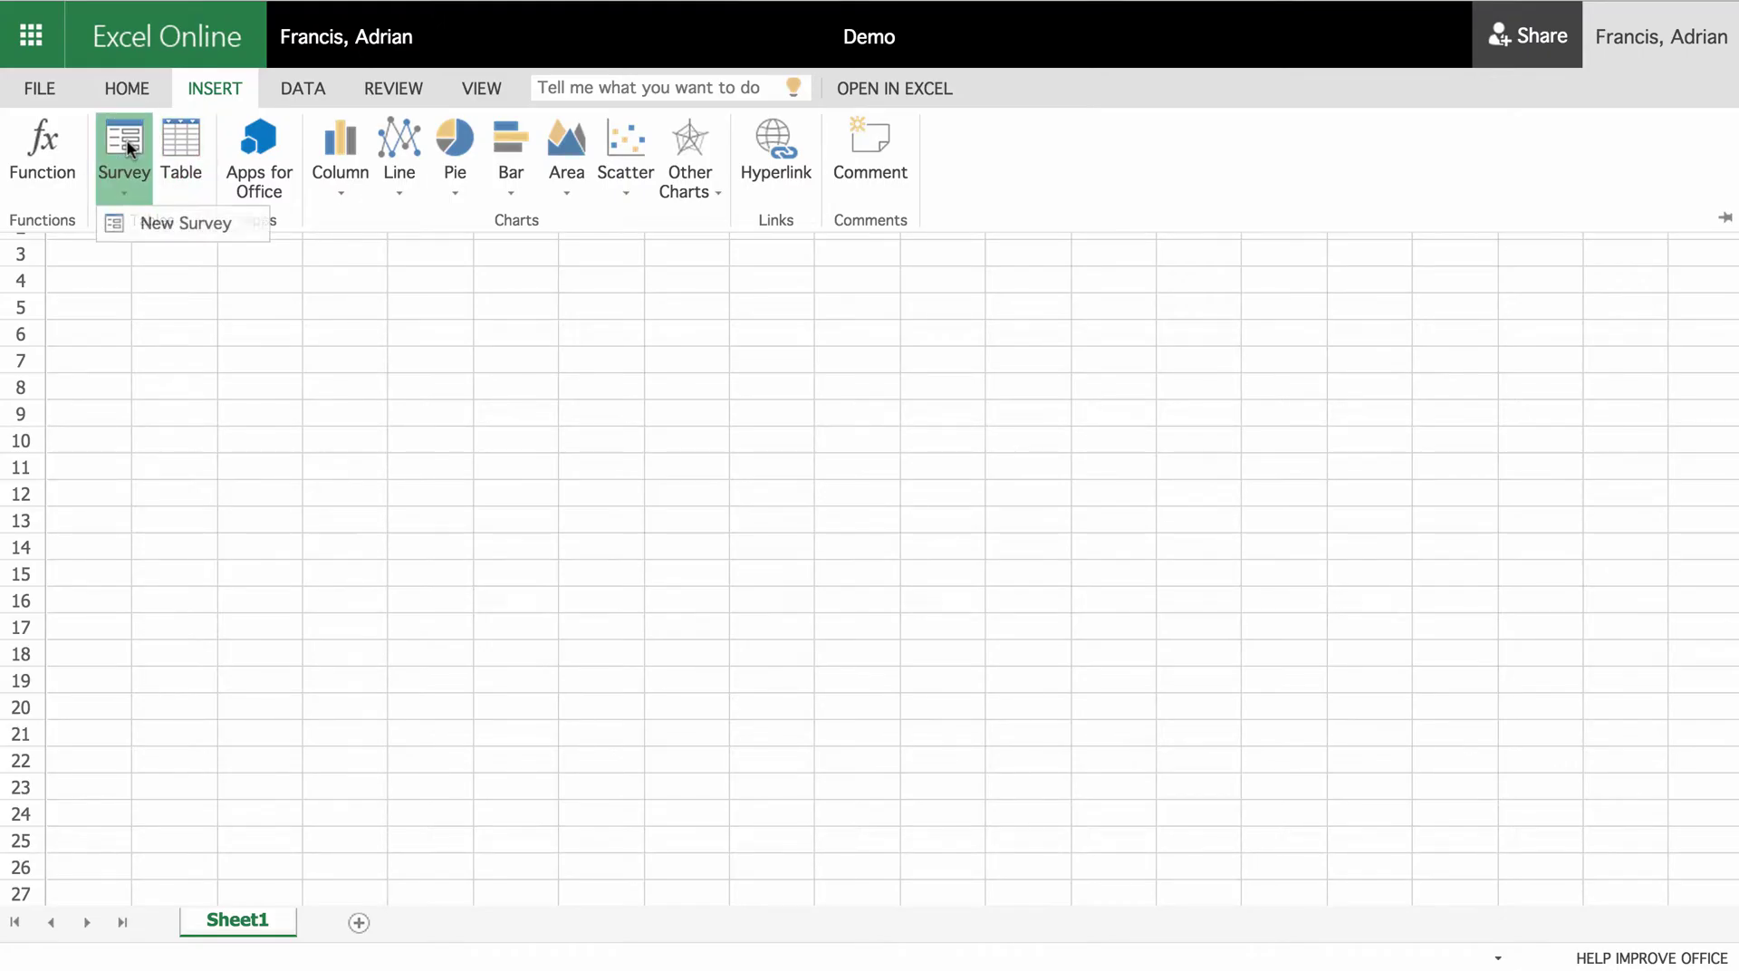
pyautogui.click(172, 225)
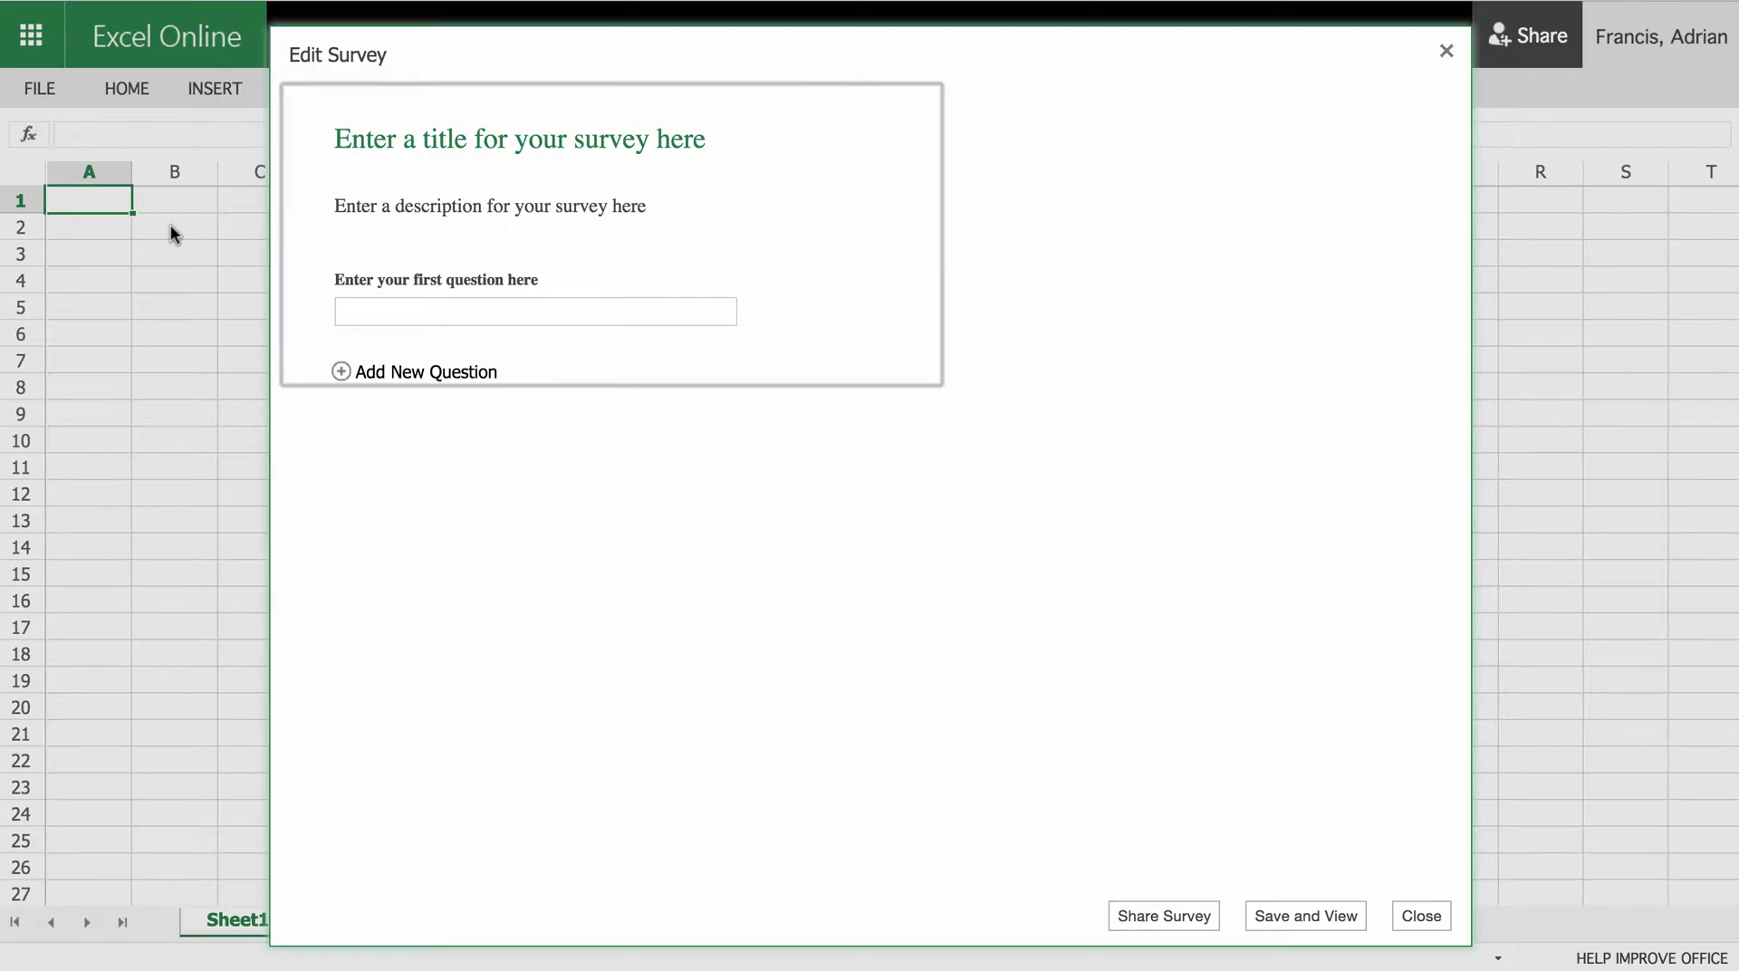
pyautogui.click(444, 138)
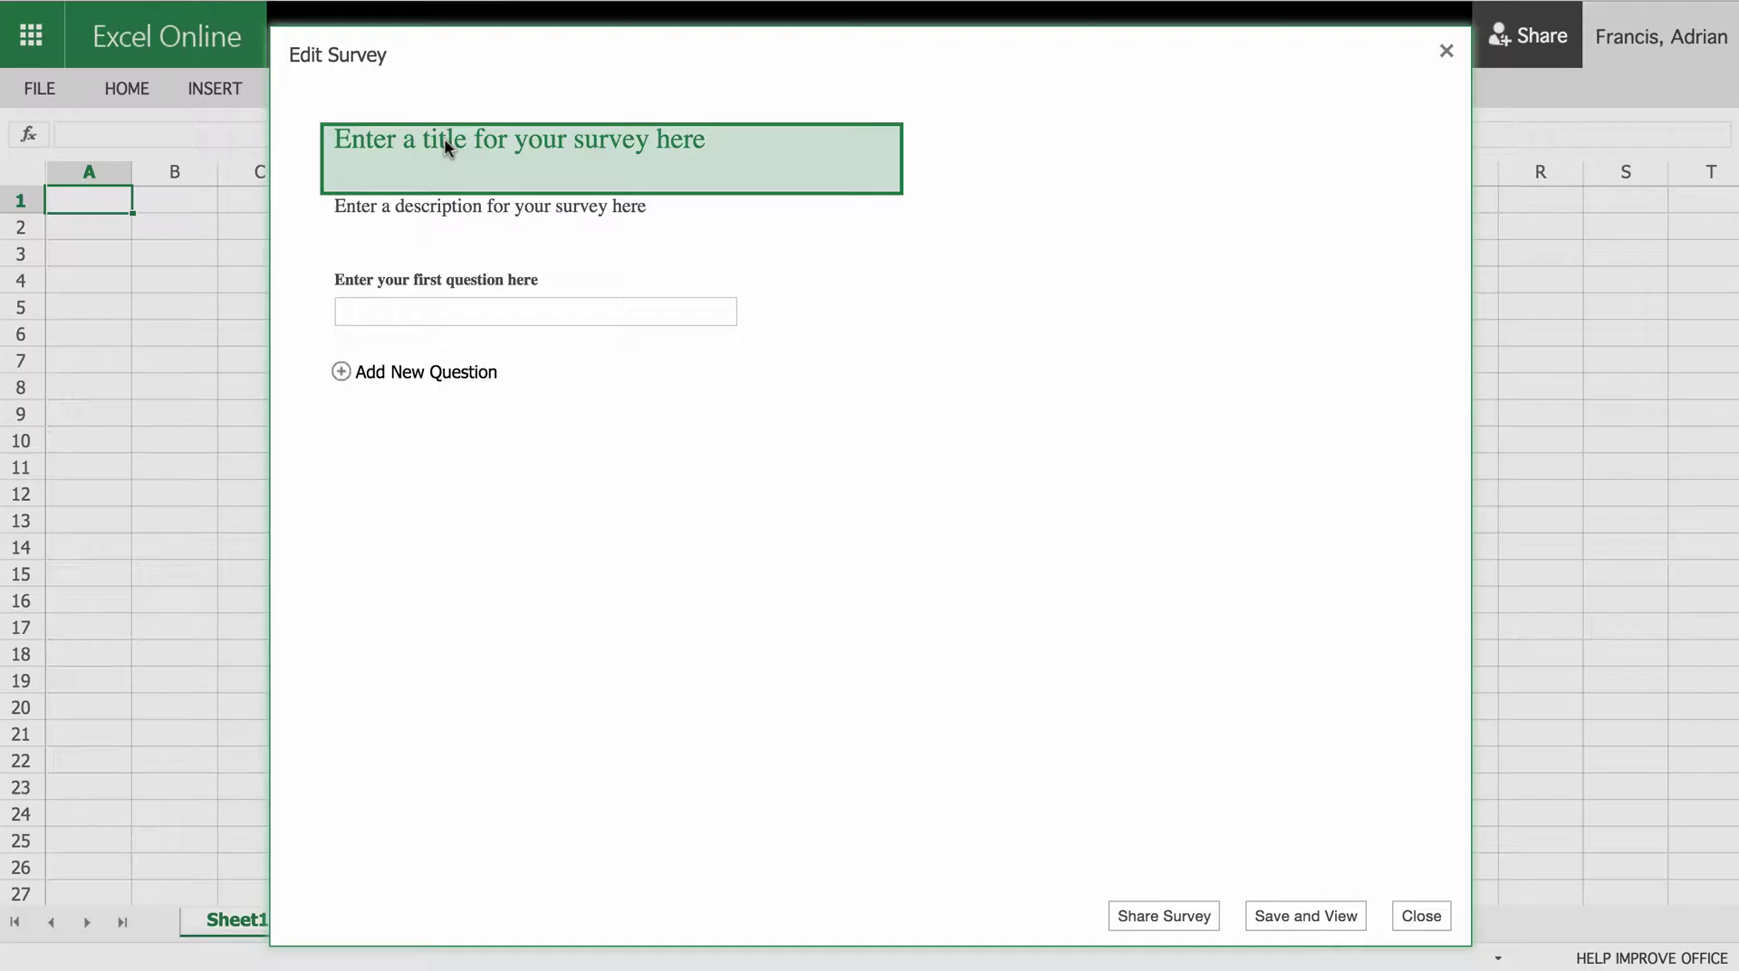
pyautogui.write('Demonstrat')
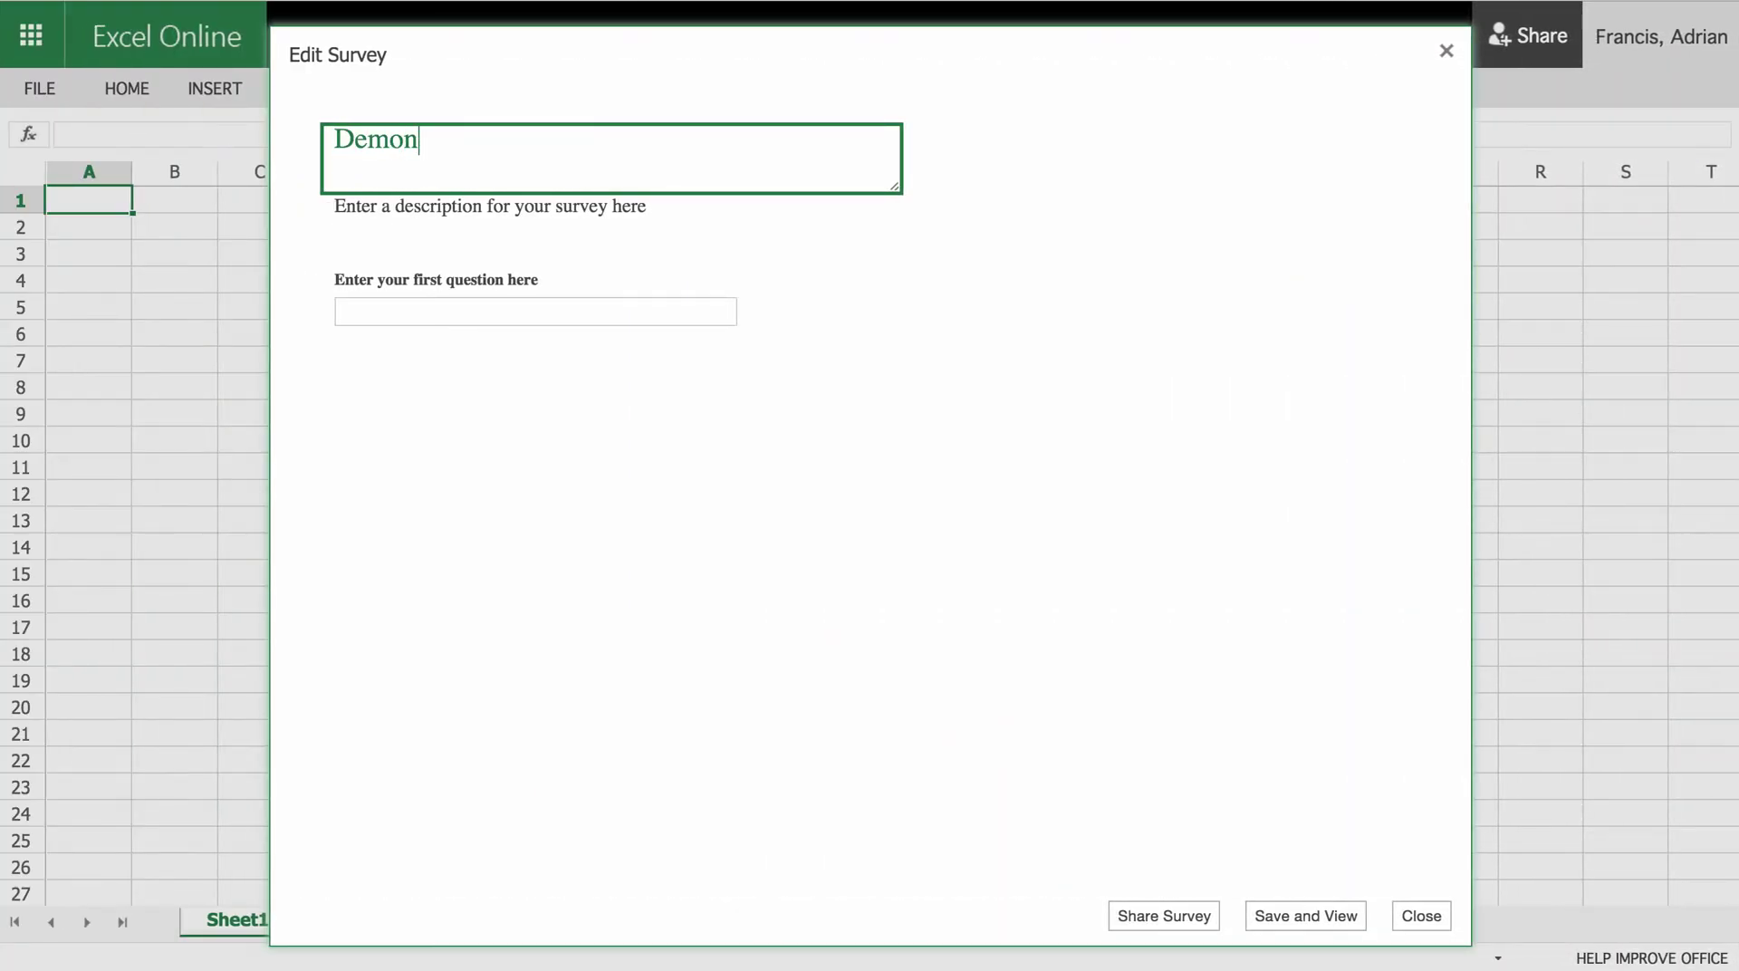
pyautogui.write('ion Survey')
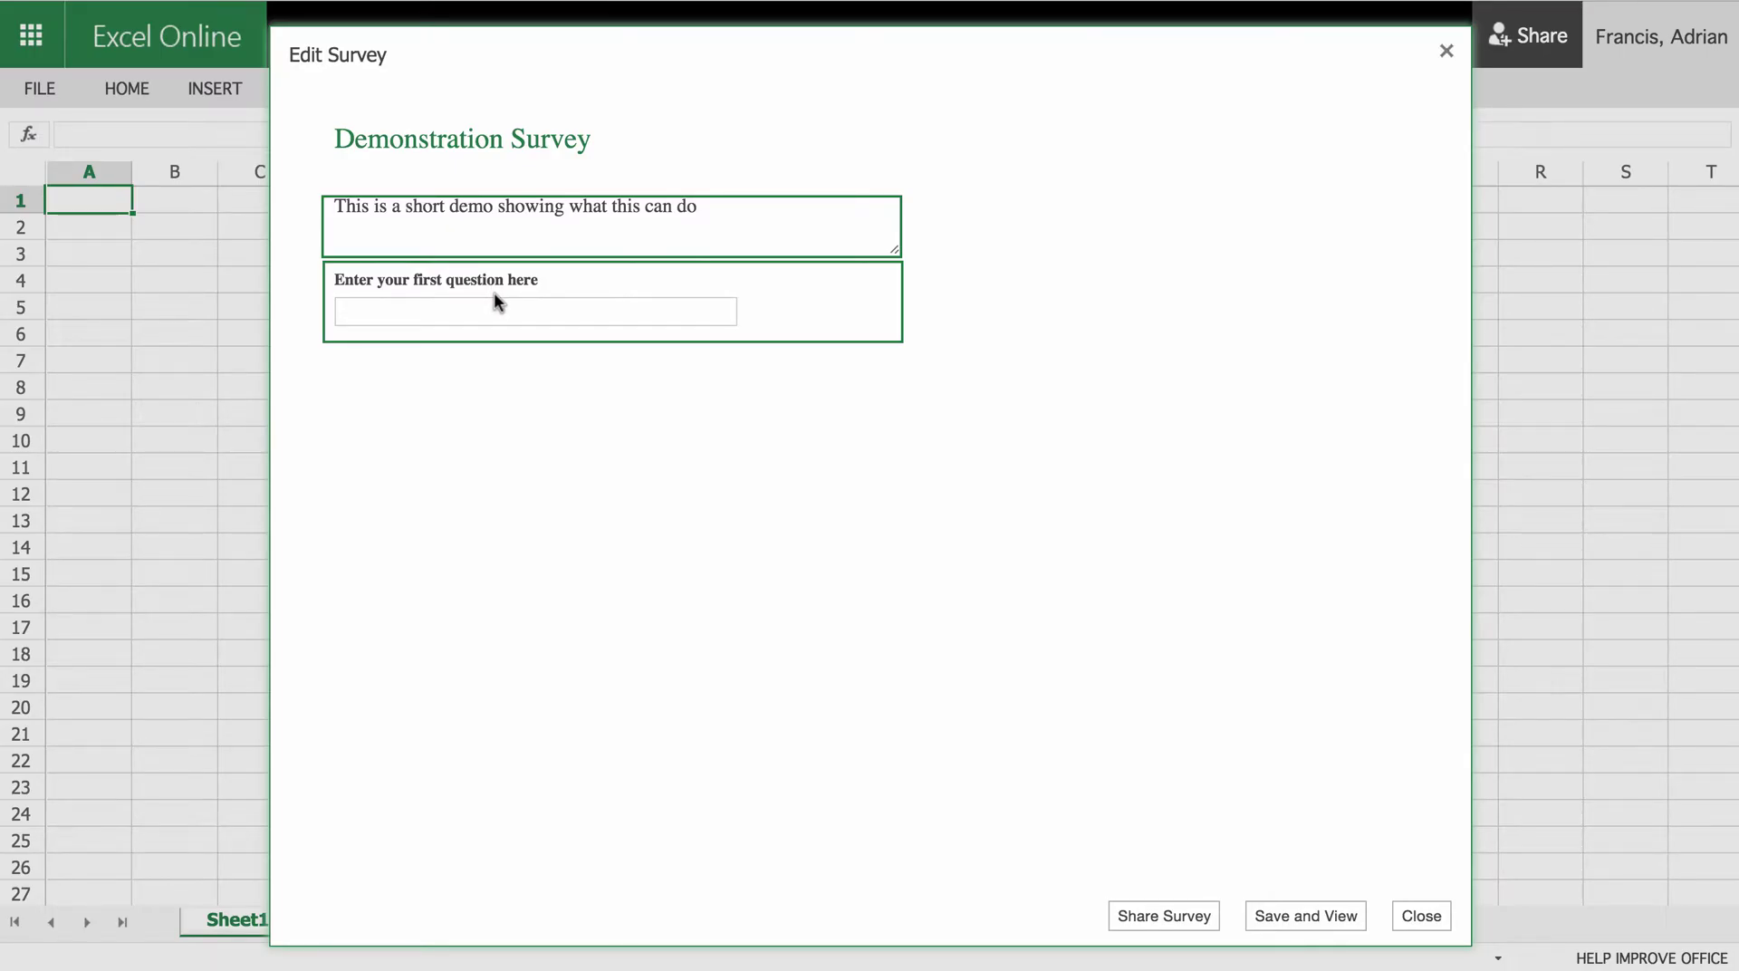
# - Set the survey's first question to "First Name" with response type Text and make it required
pyautogui.click(495, 300)
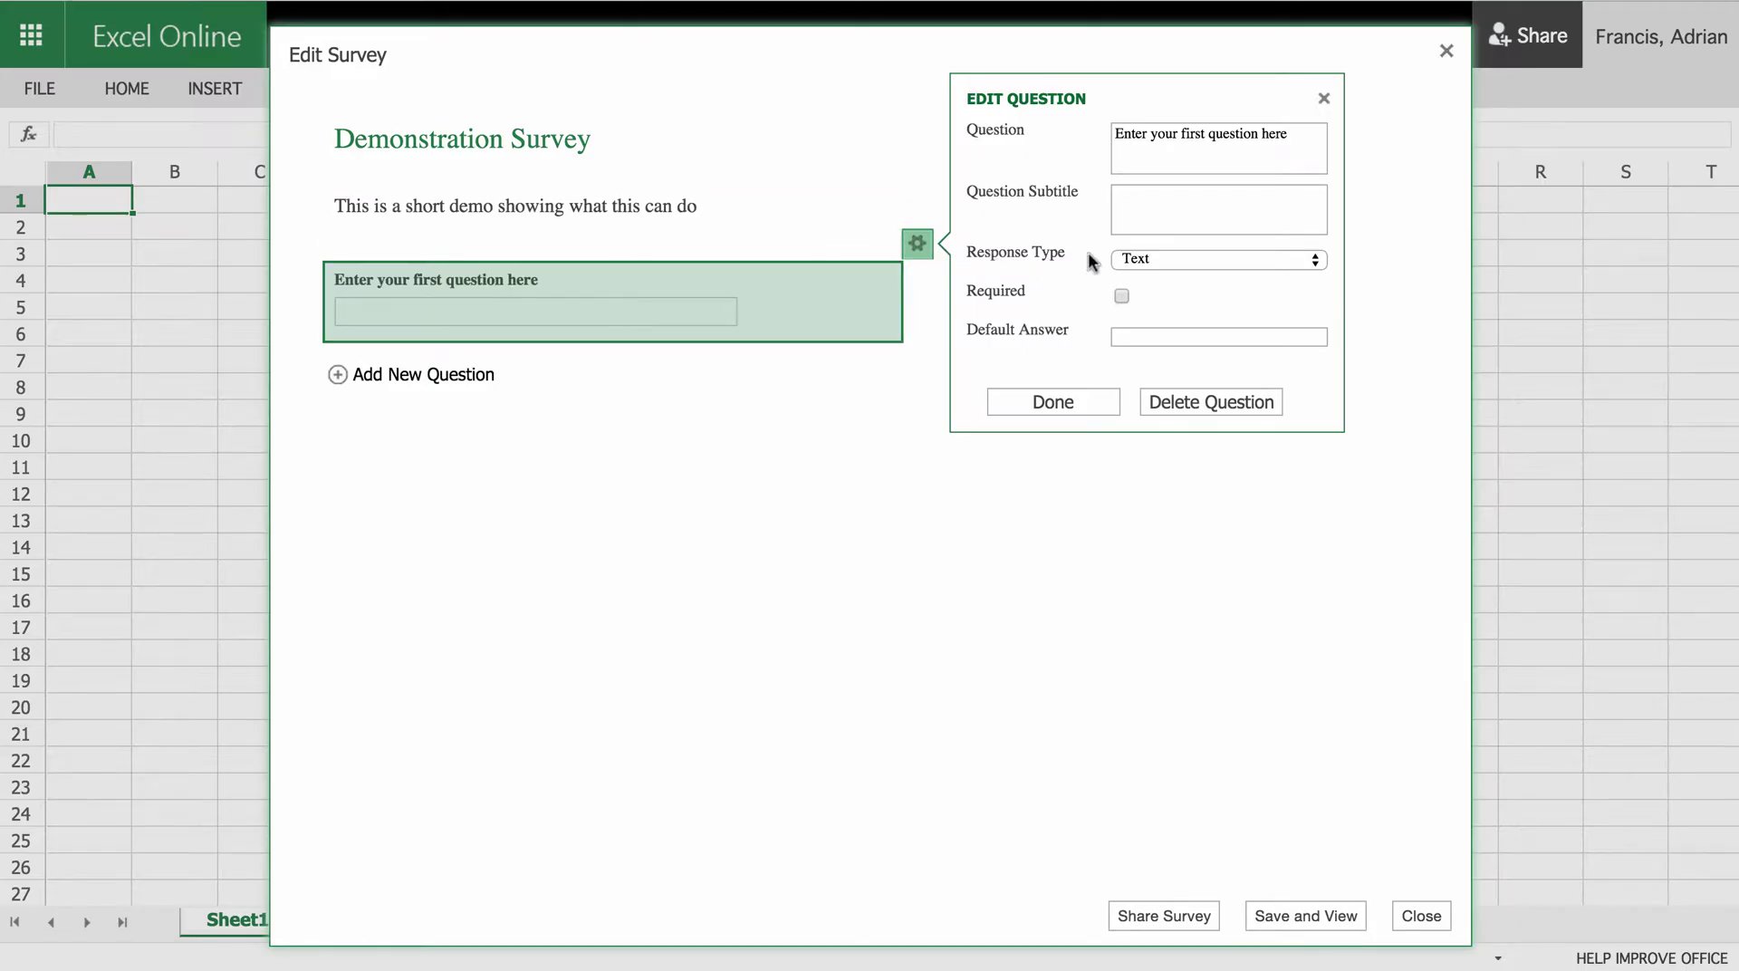
pyautogui.click(1209, 147)
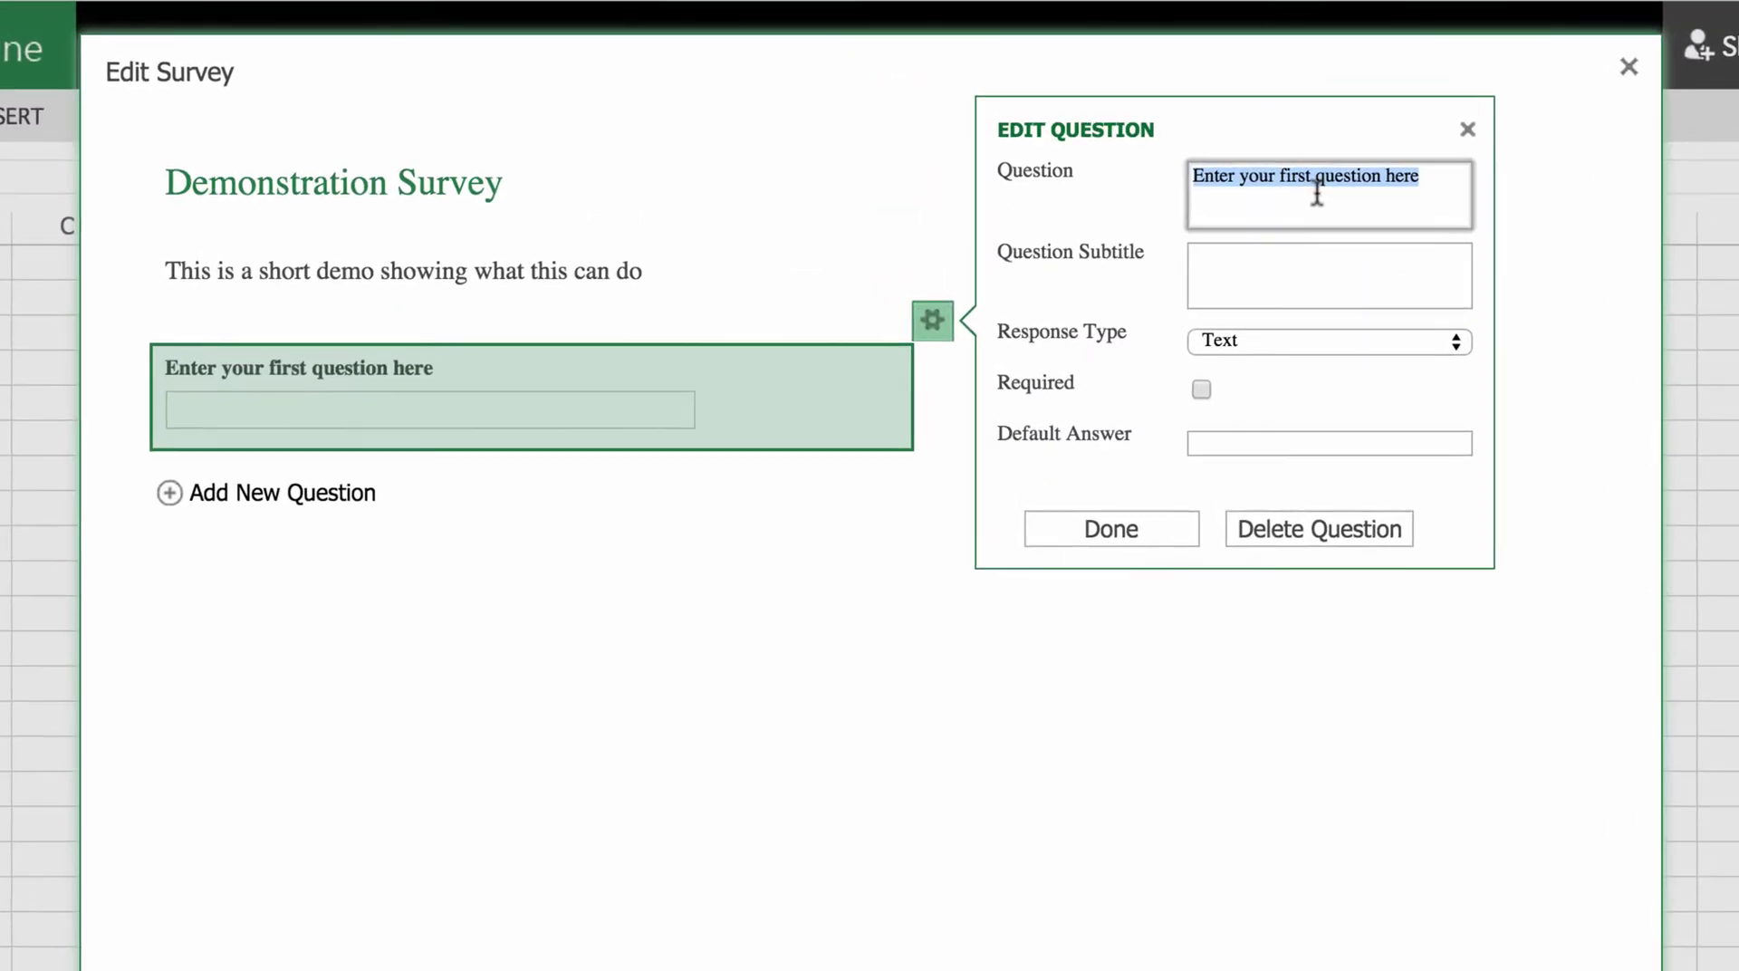
pyautogui.write('First Name')
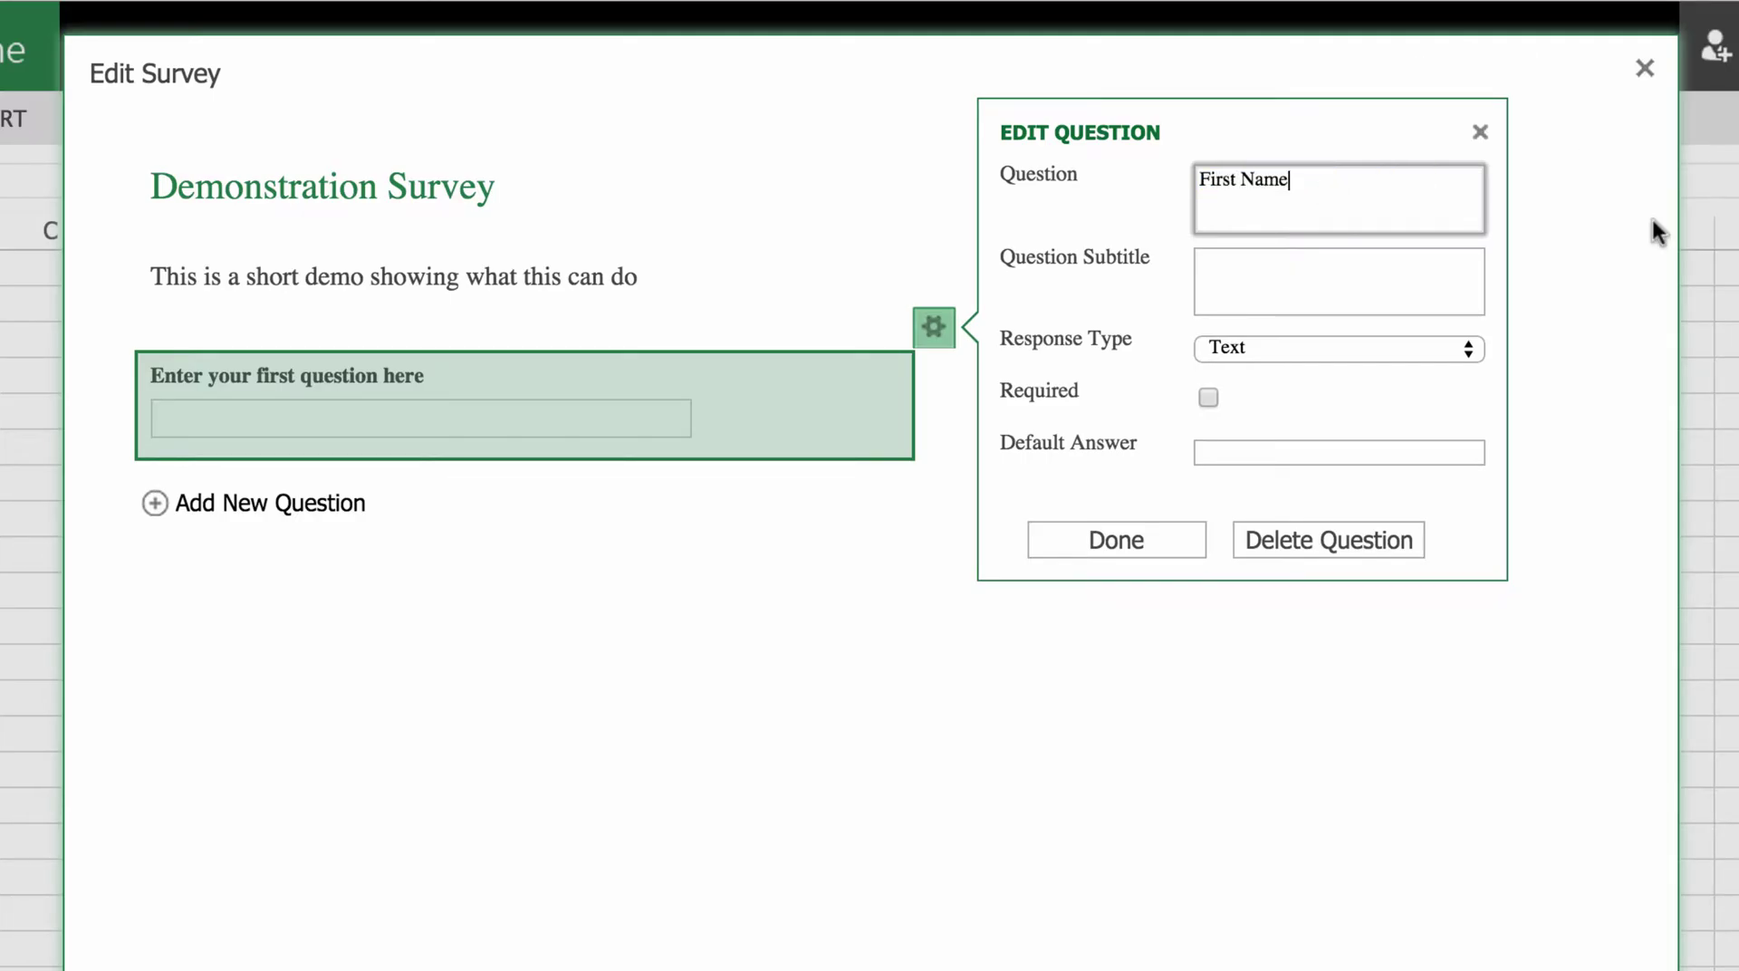
pyautogui.click(1300, 347)
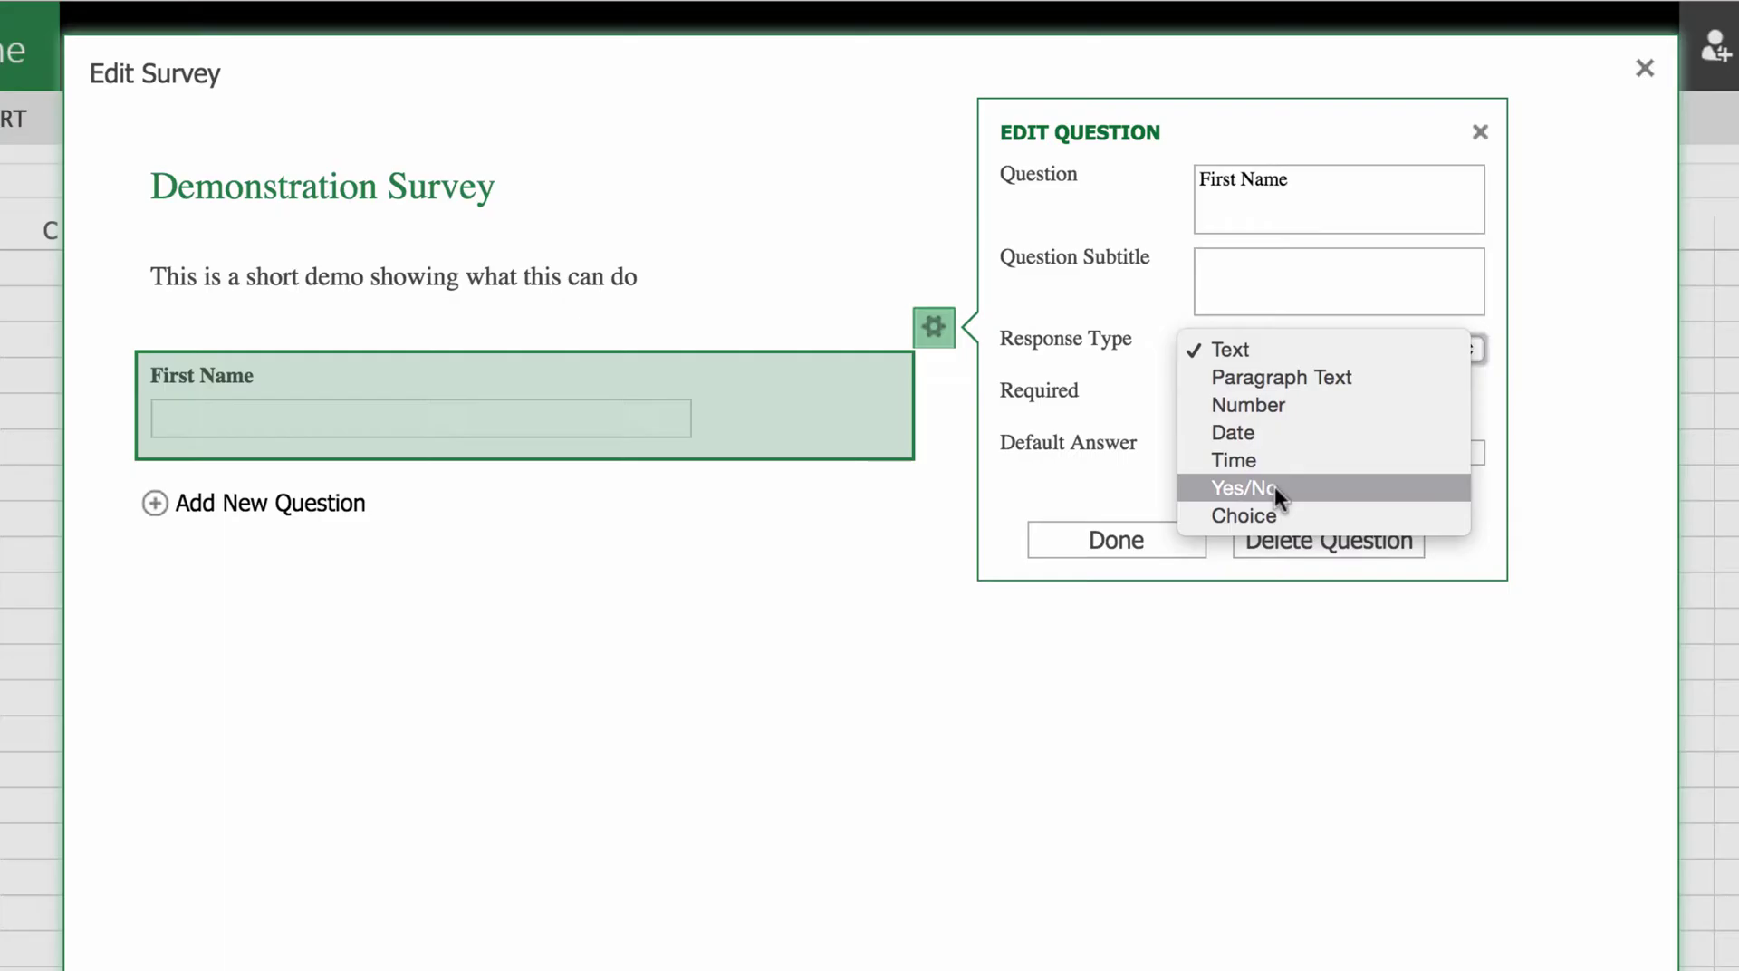
pyautogui.click(1280, 347)
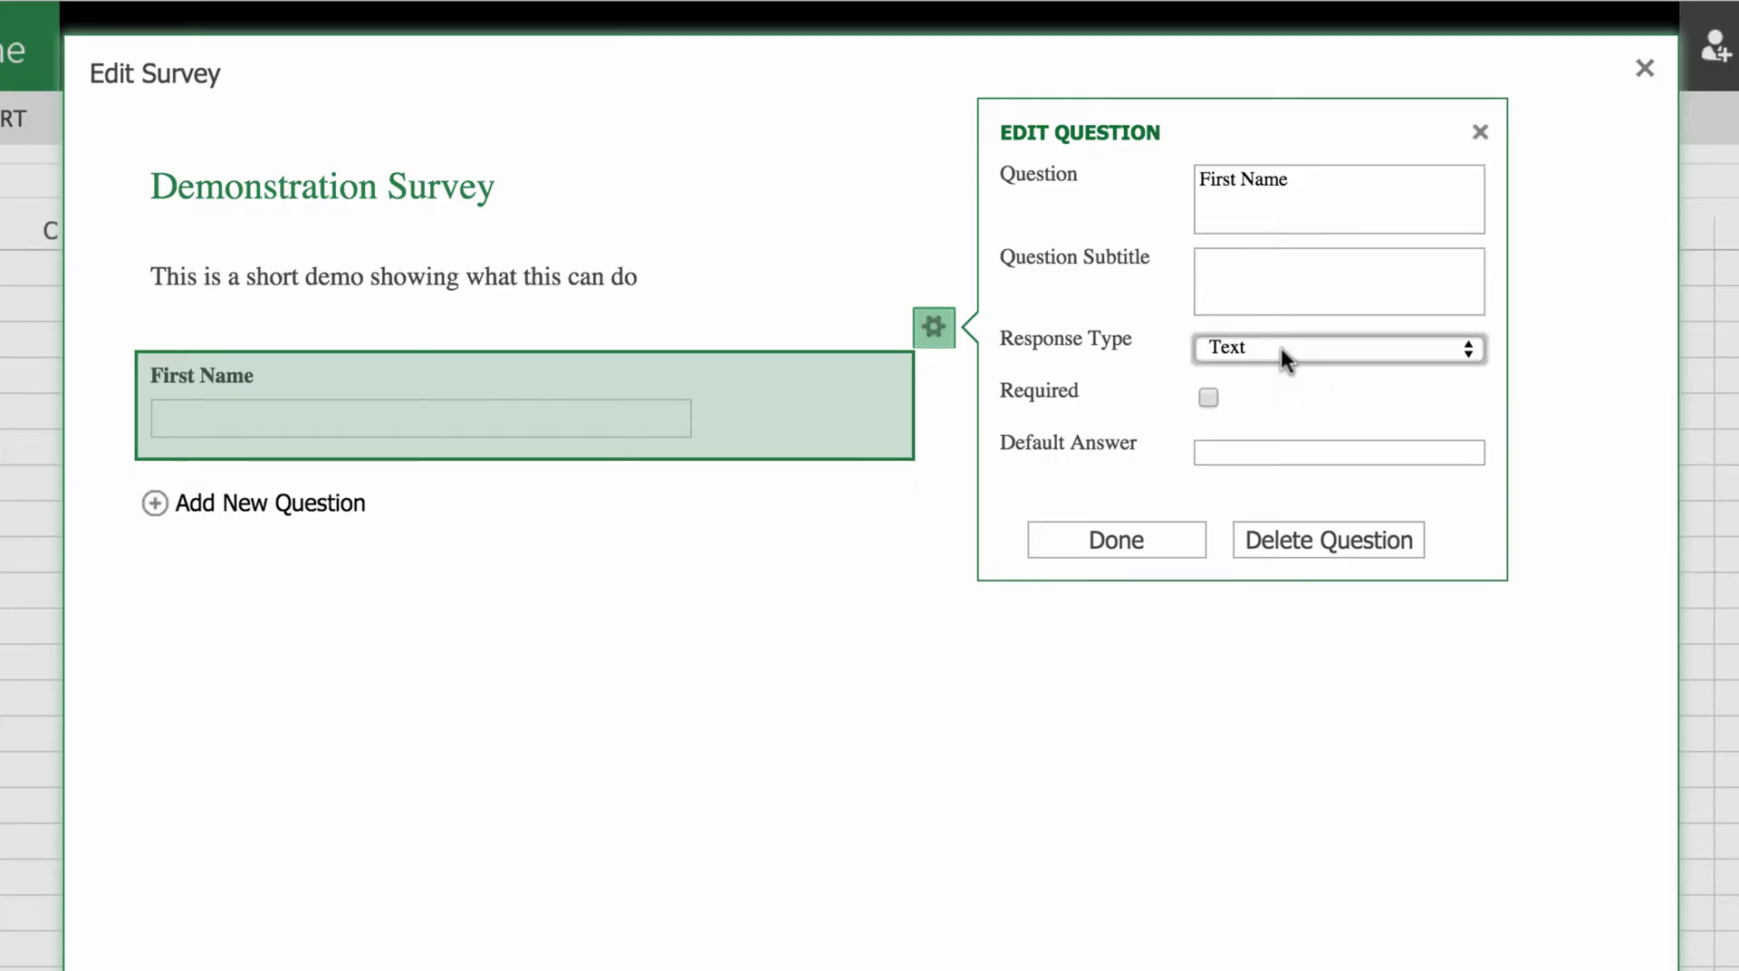
pyautogui.moveTo(1281, 348)
pyautogui.click(1209, 399)
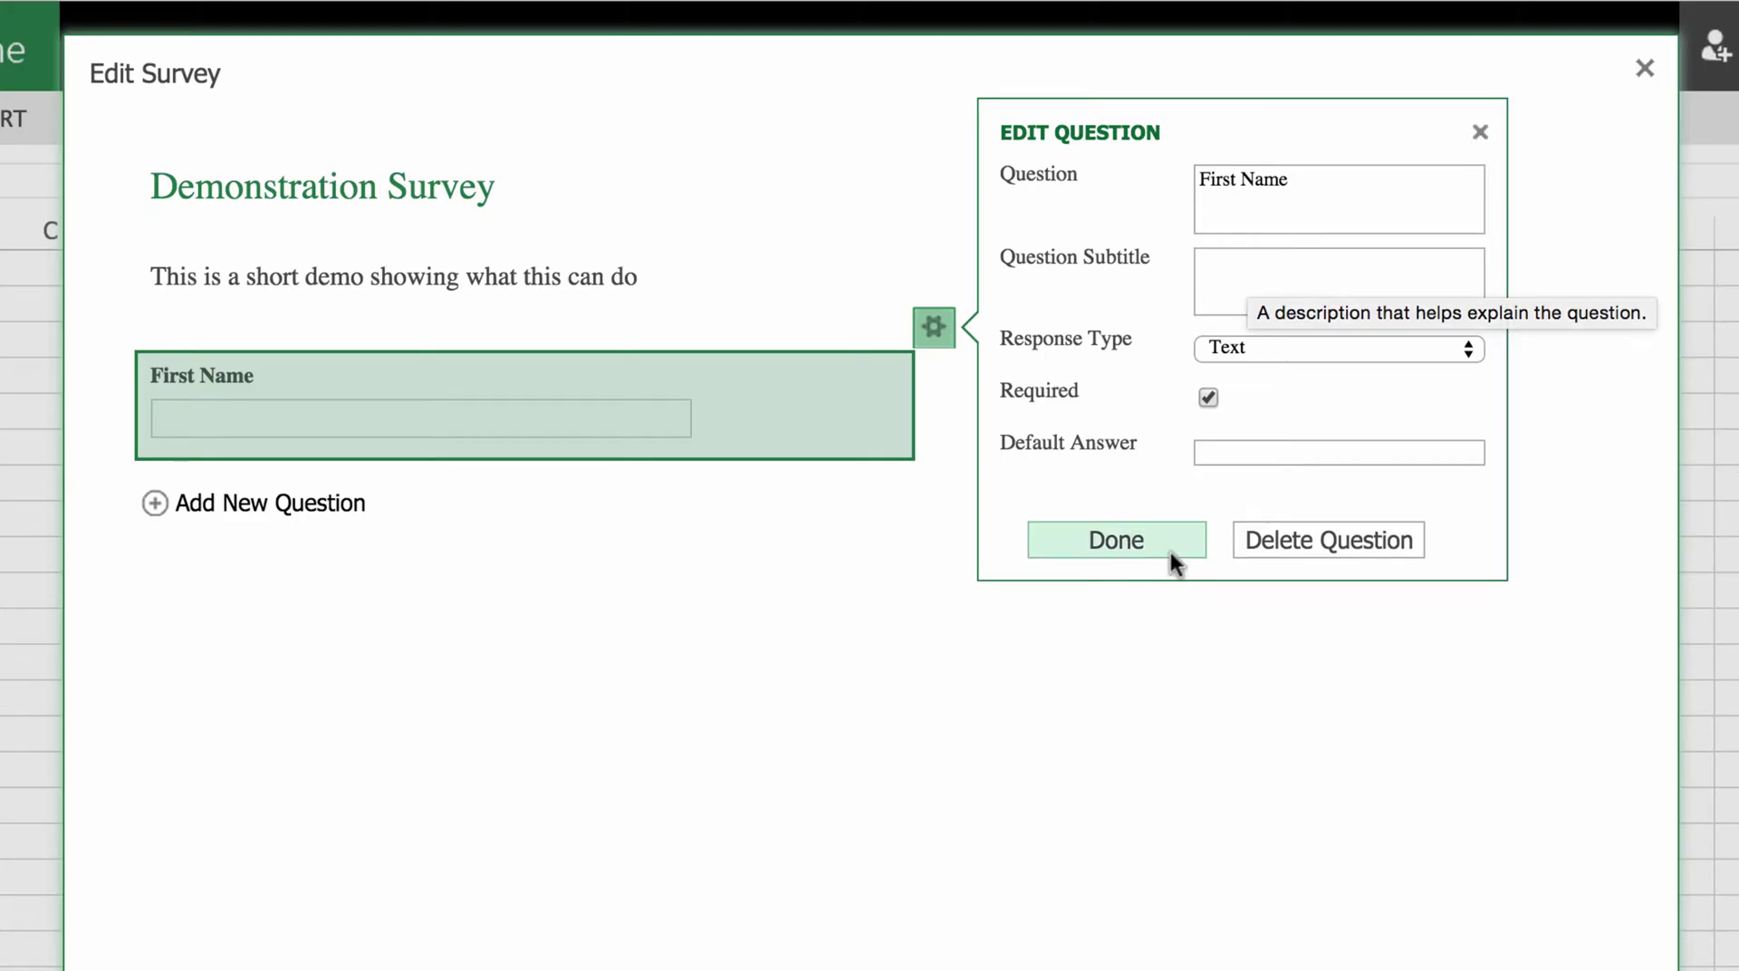
pyautogui.click(1134, 541)
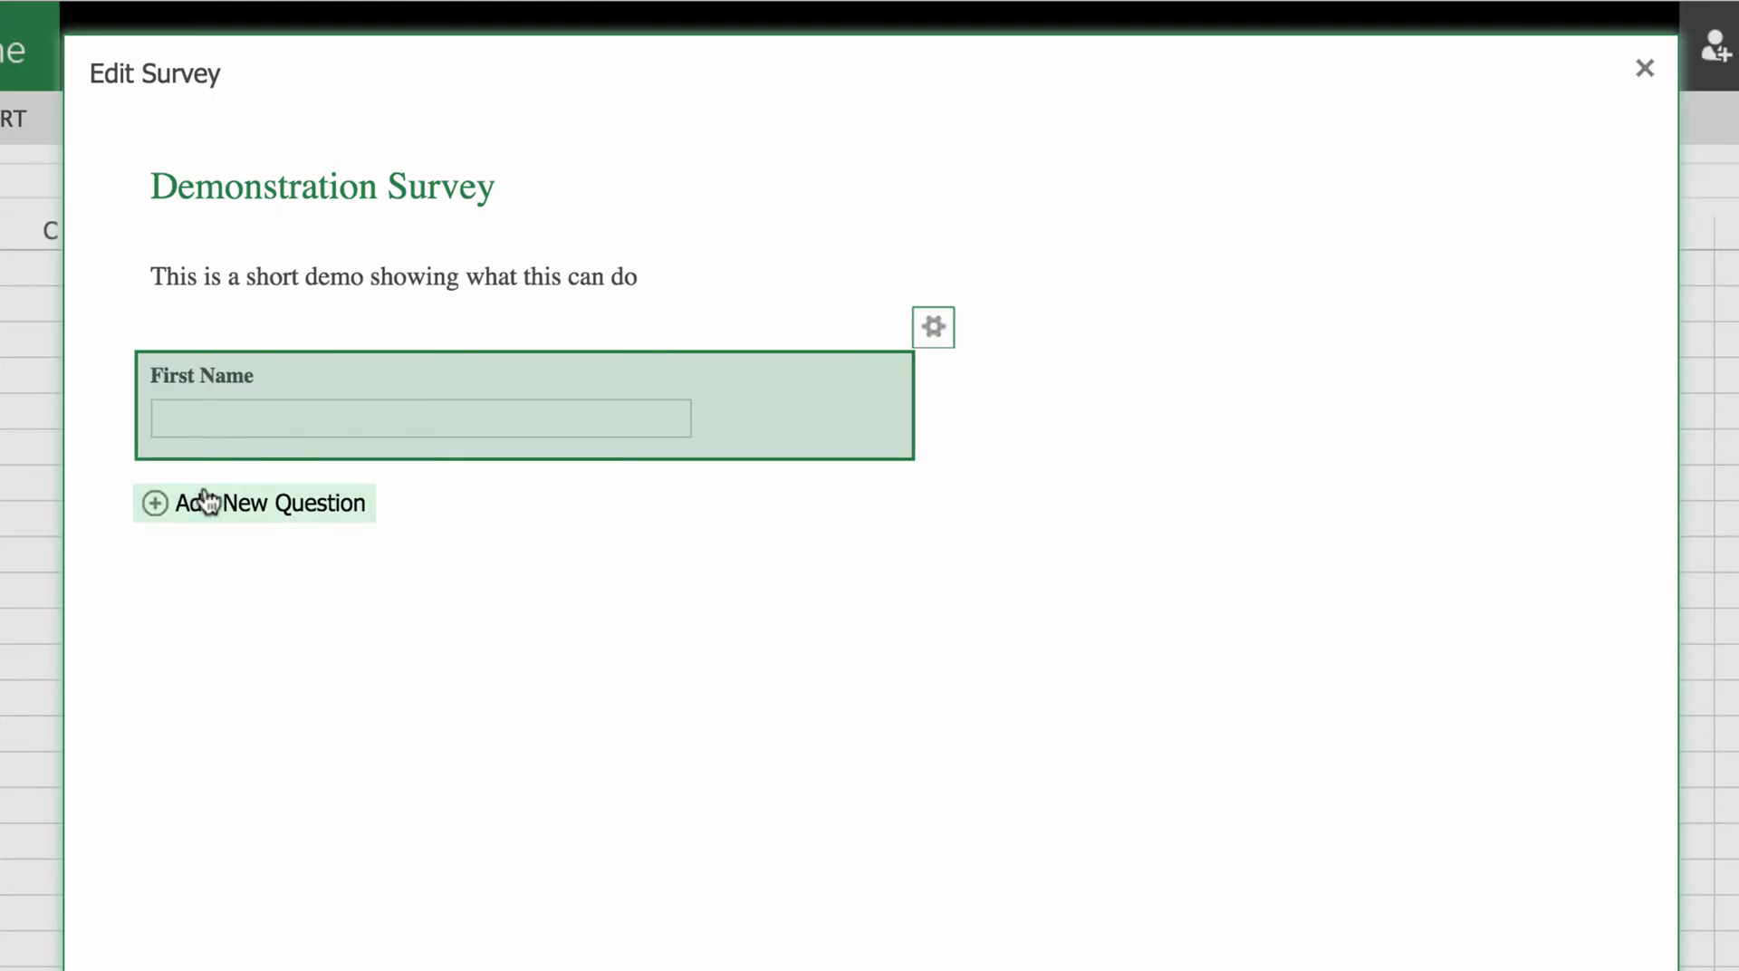
# - Add a required text question named "Last Name" to the survey
pyautogui.click(231, 504)
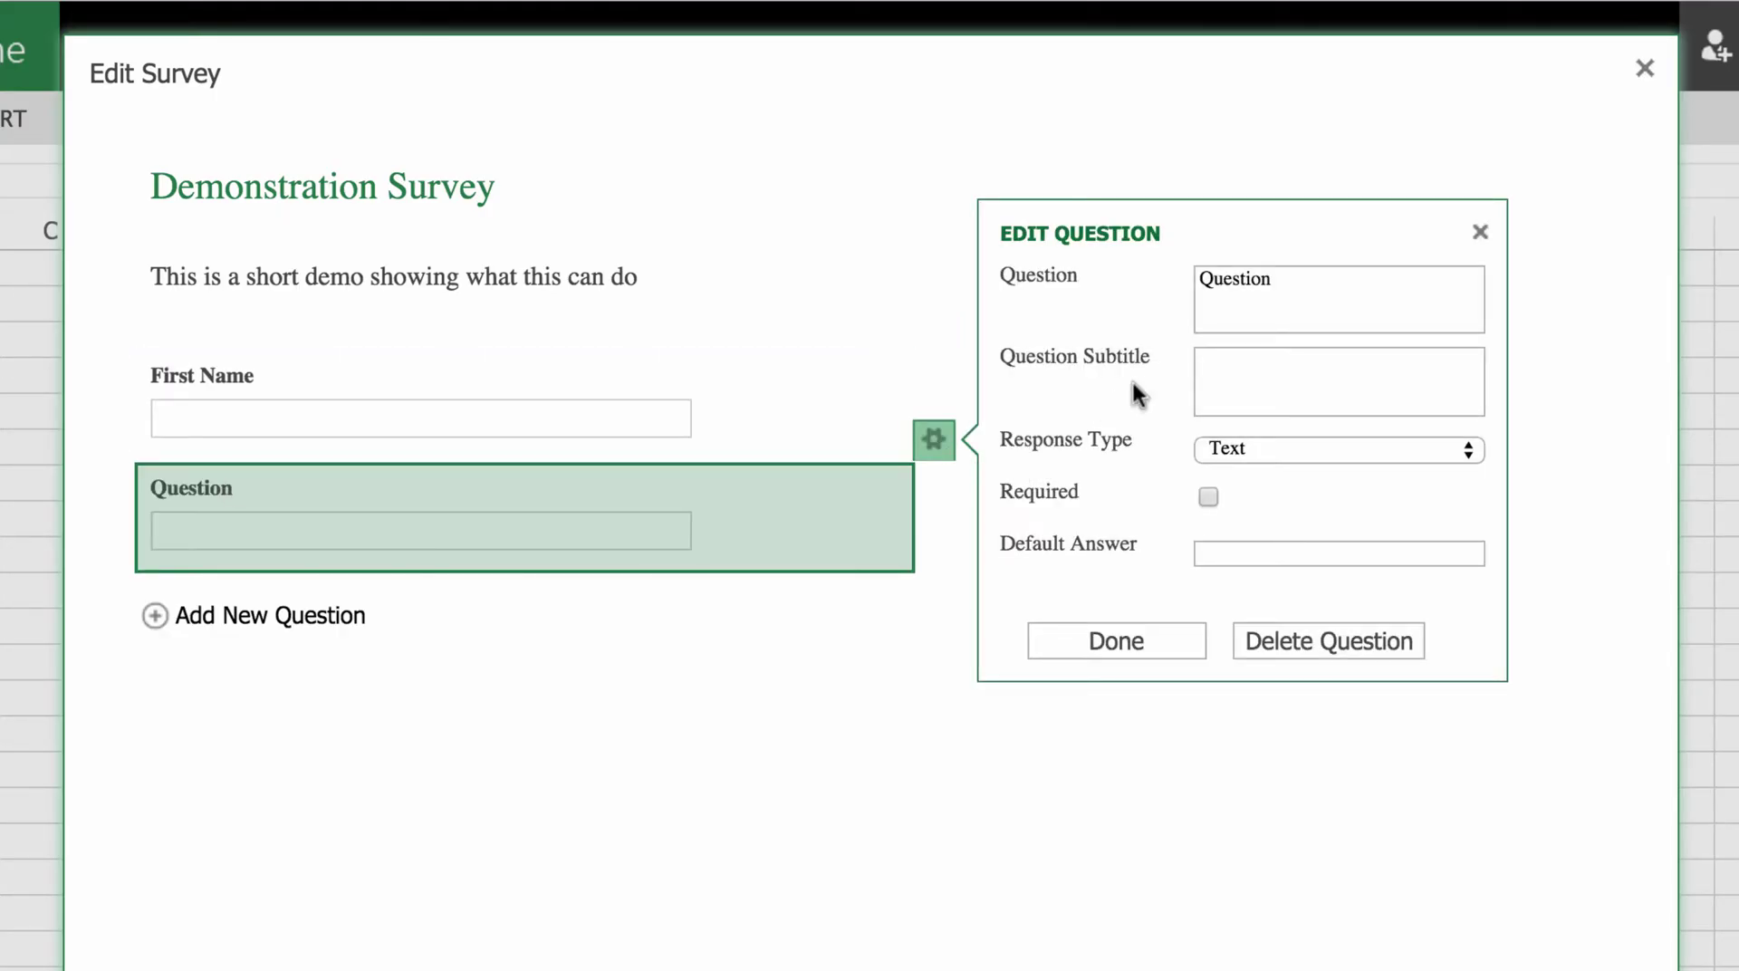
pyautogui.doubleClick(1285, 280)
pyautogui.write('Last Name')
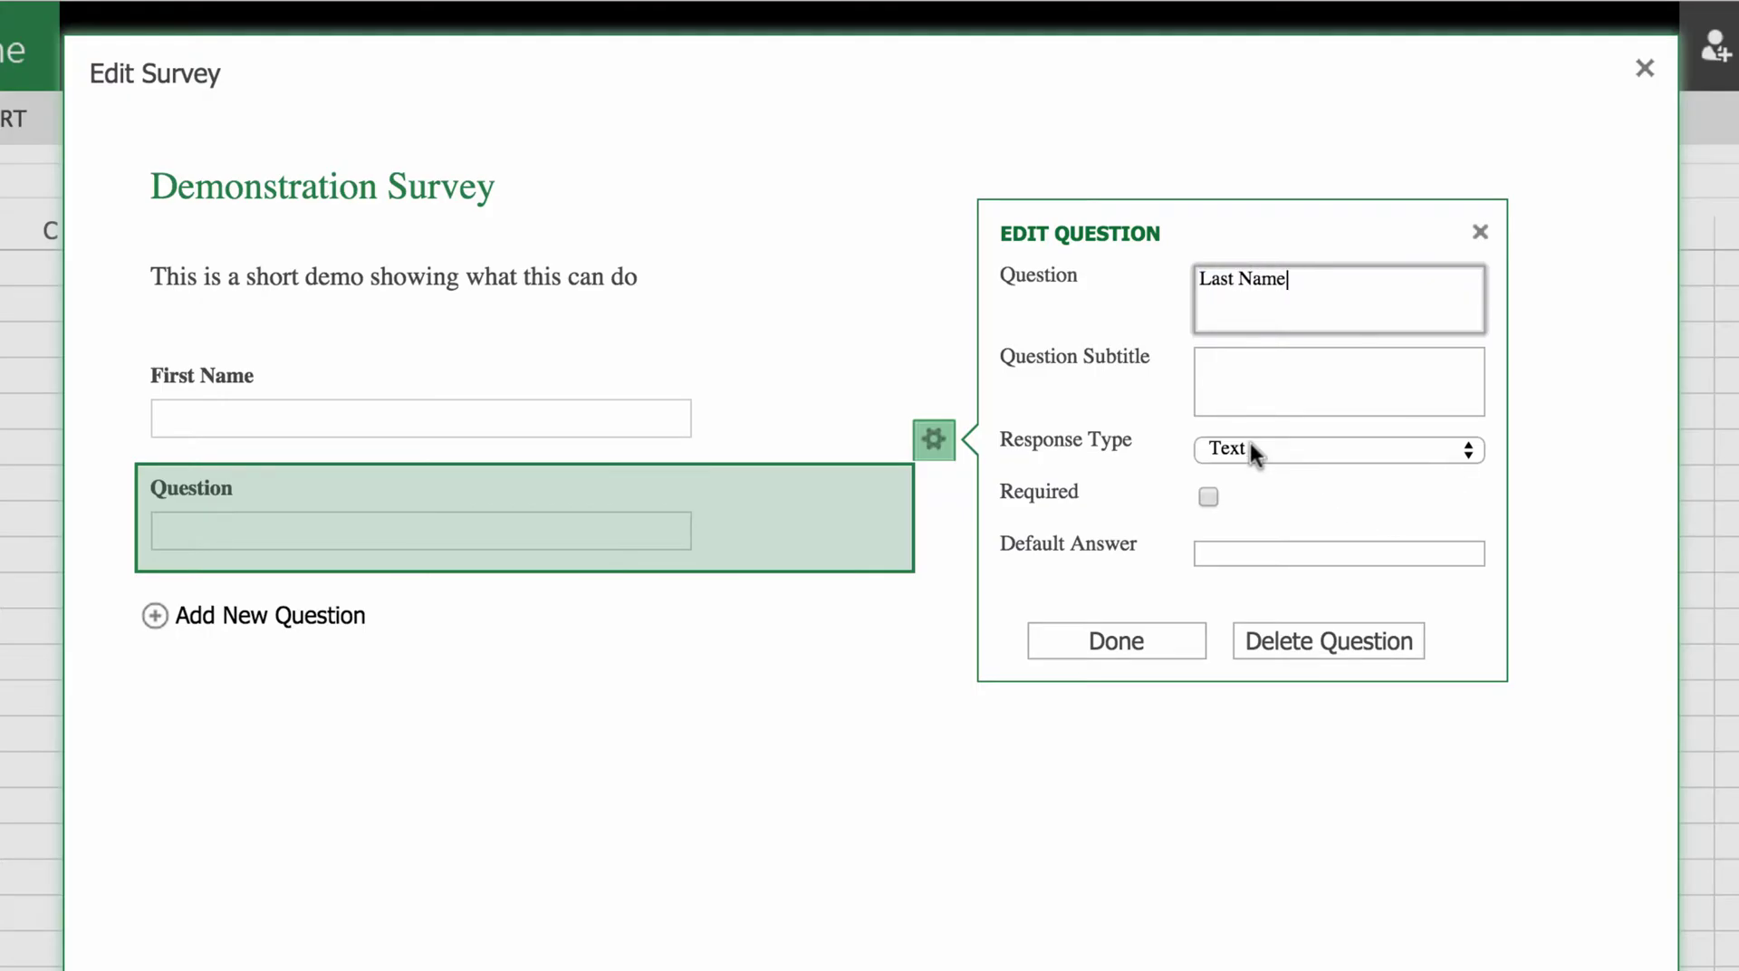
pyautogui.click(1208, 497)
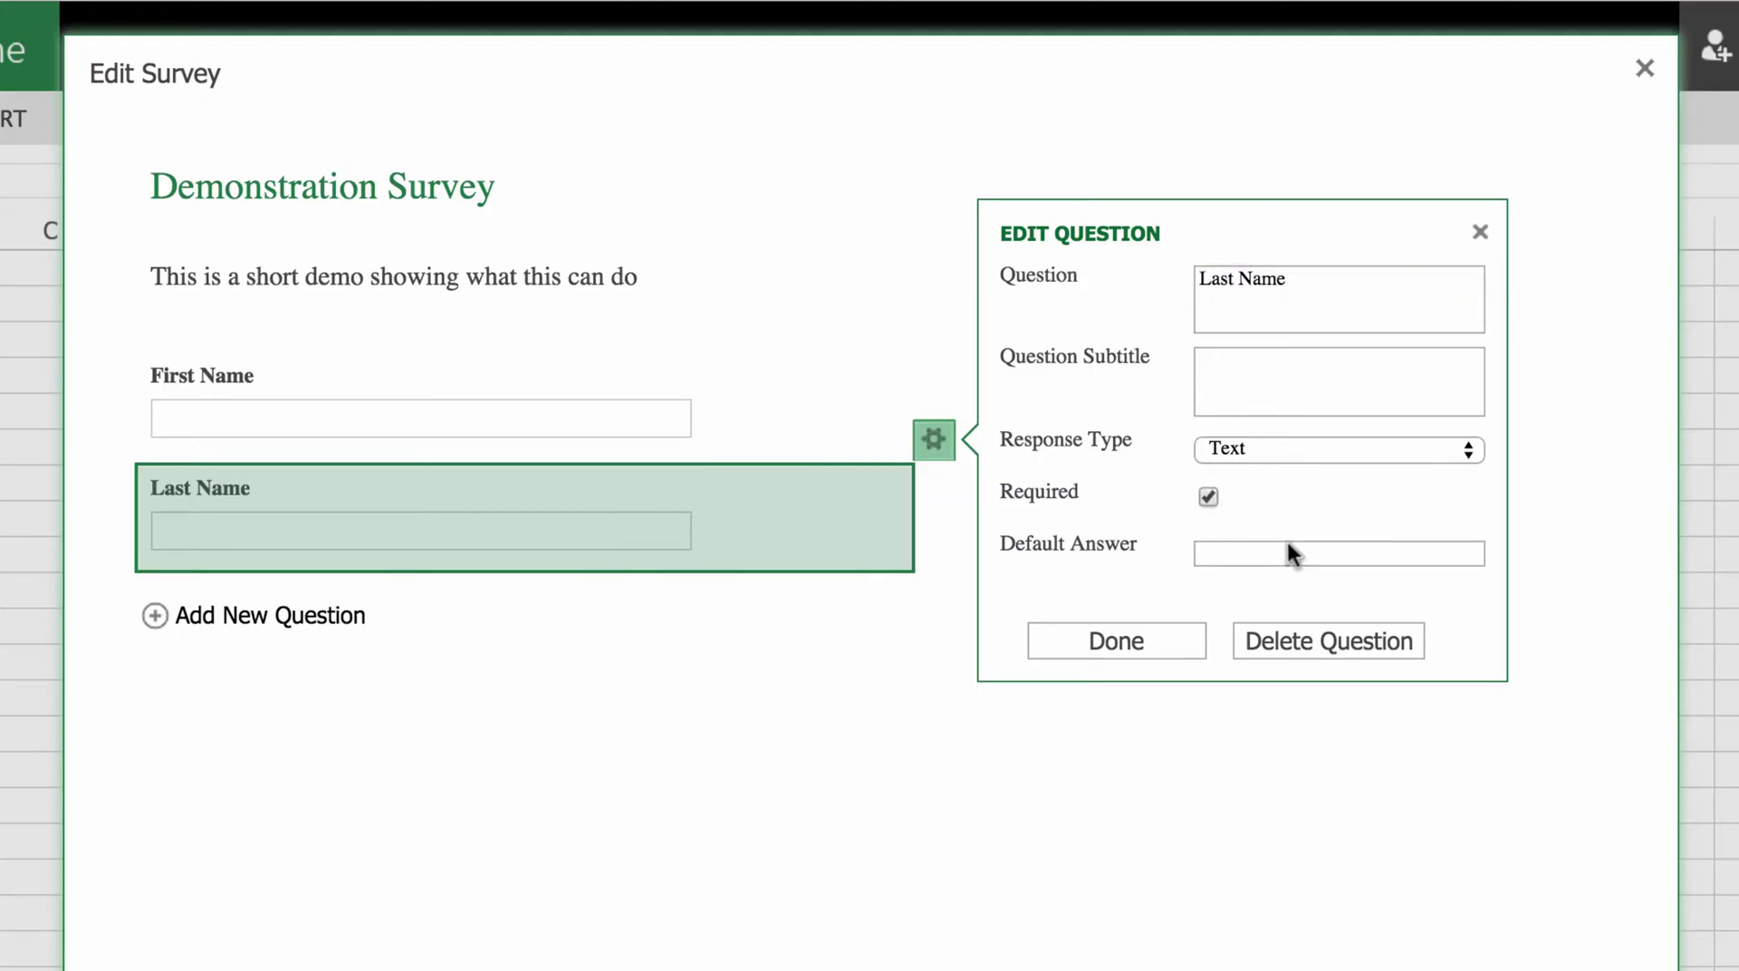
pyautogui.click(1145, 641)
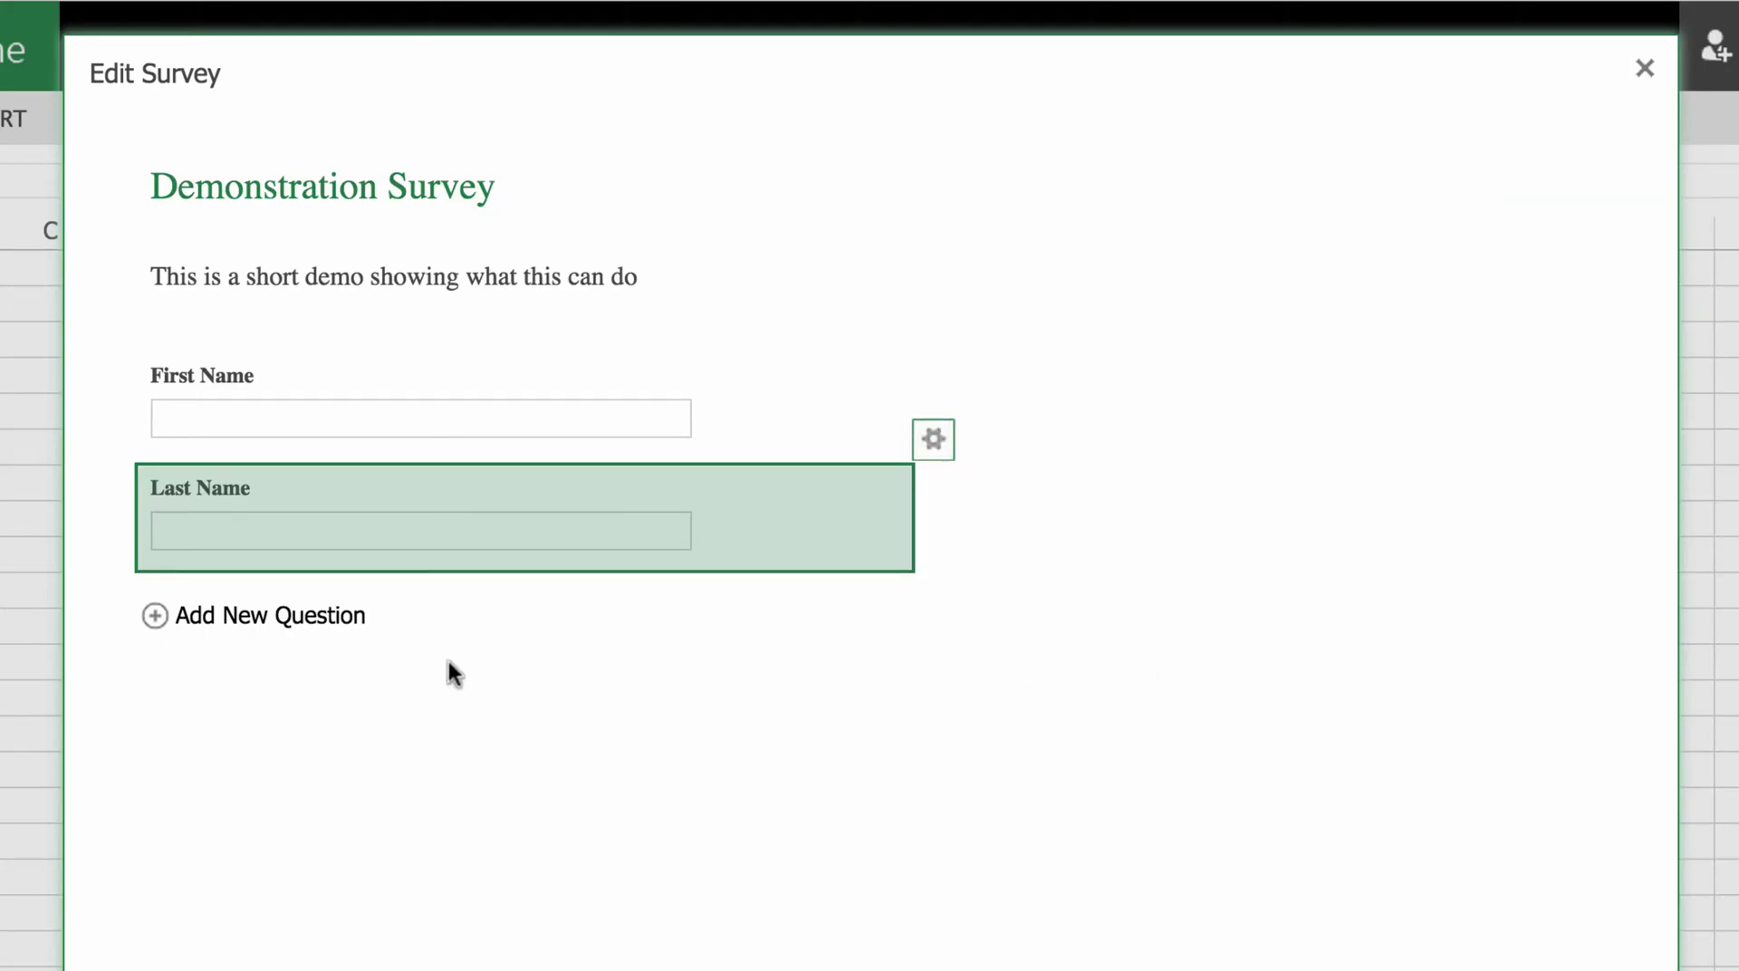
# - Add a required text question named "Email" to the survey
pyautogui.click(283, 624)
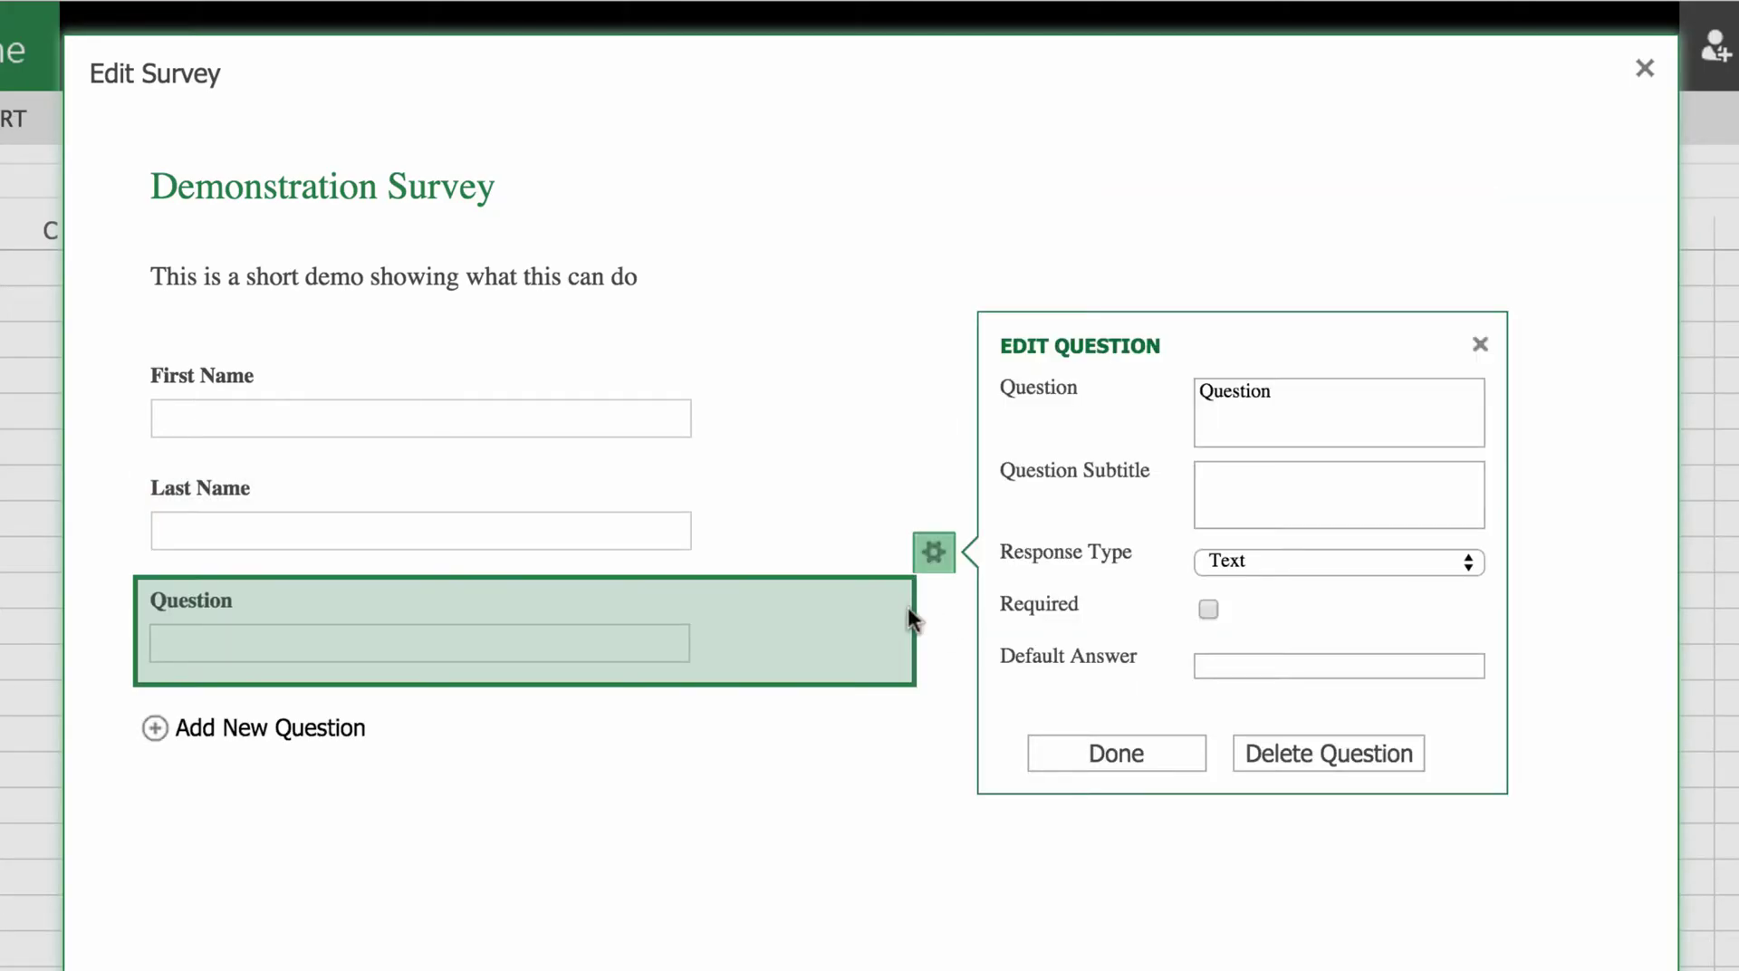
pyautogui.doubleClick(1261, 403)
pyautogui.write('Email')
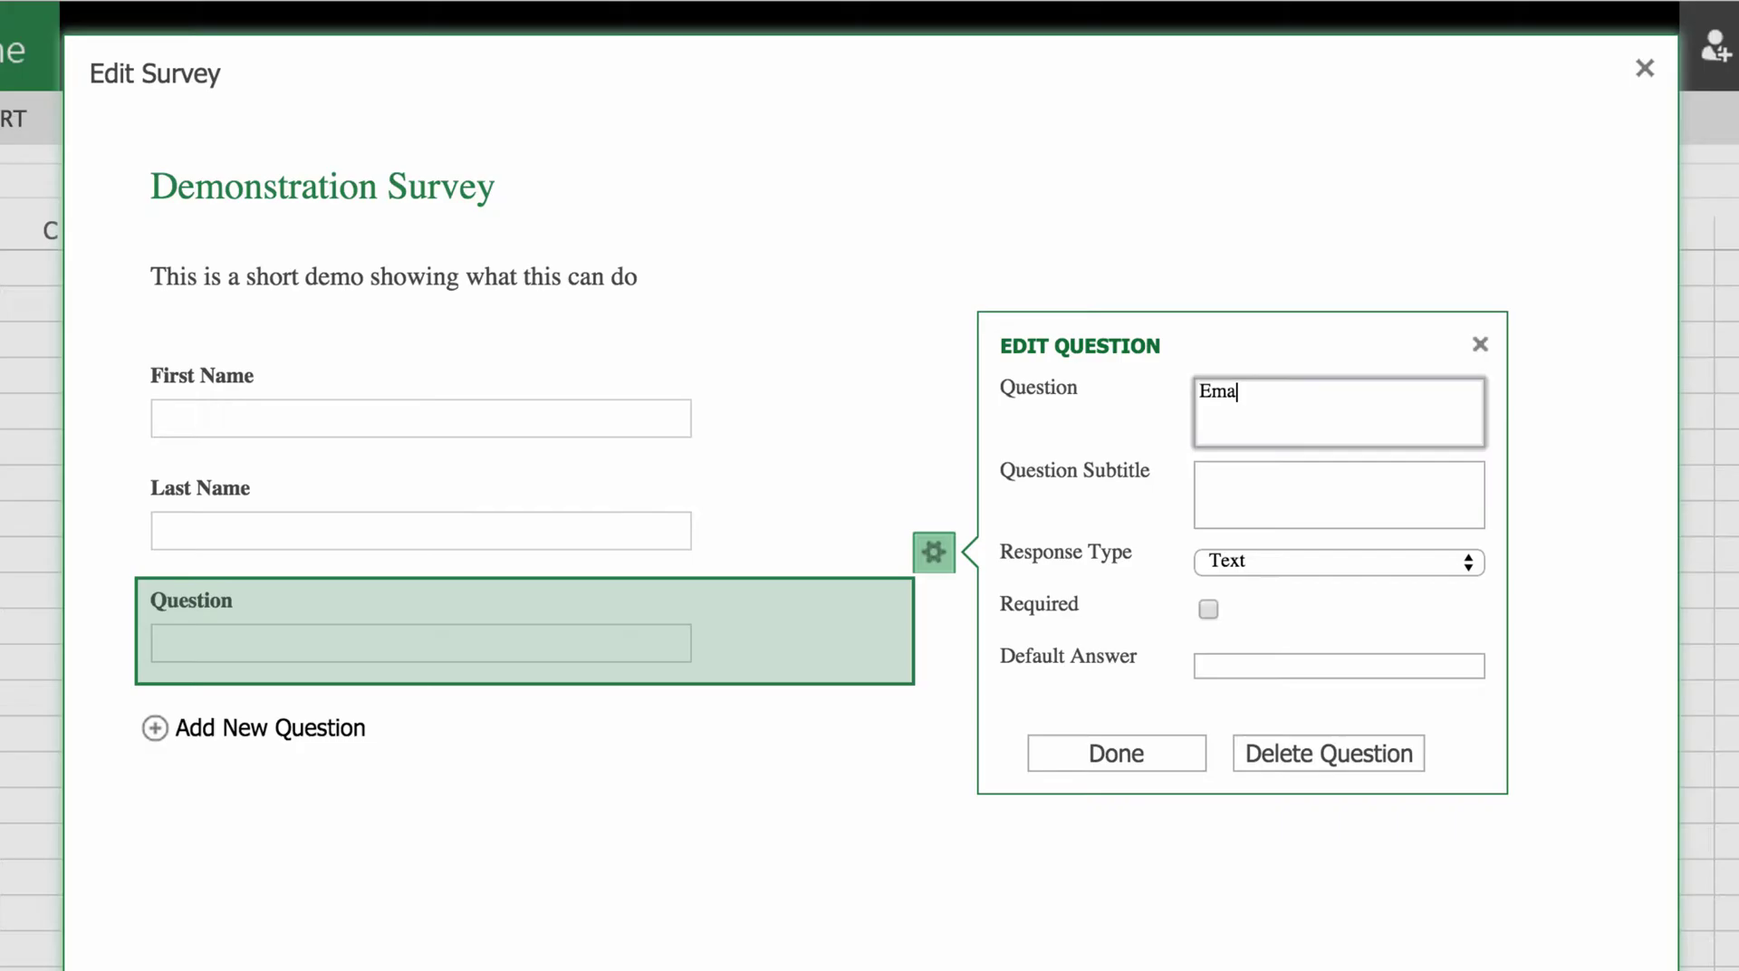
pyautogui.click(1208, 610)
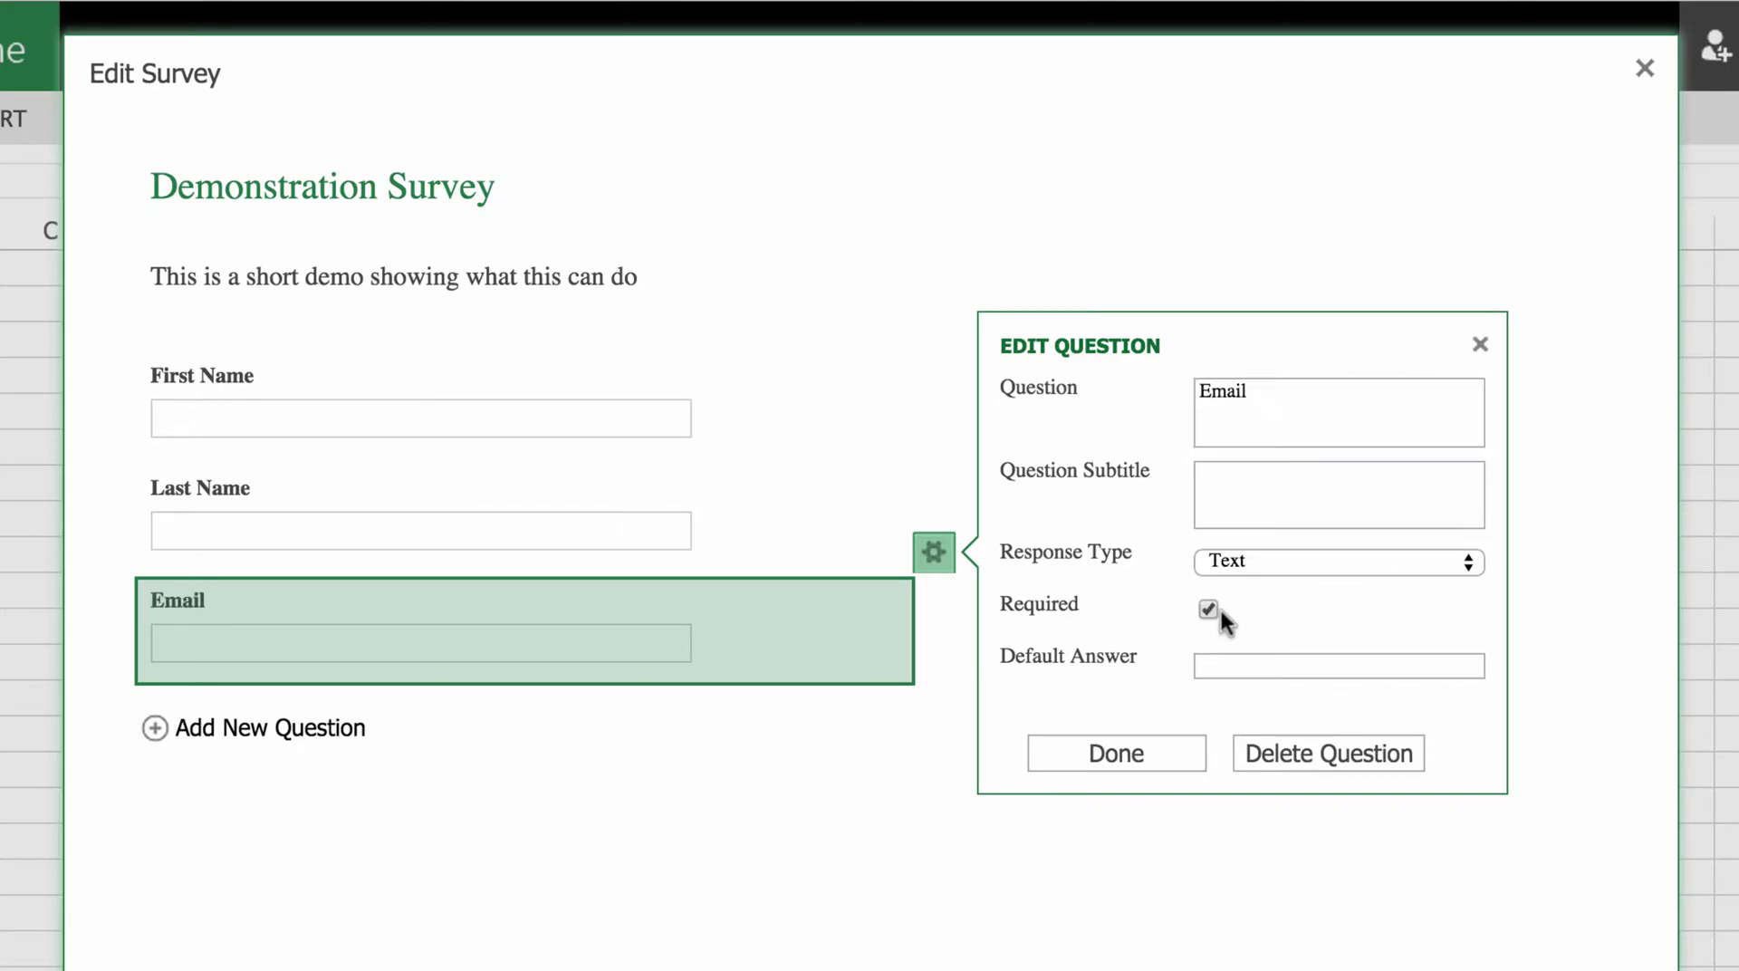
pyautogui.click(1151, 751)
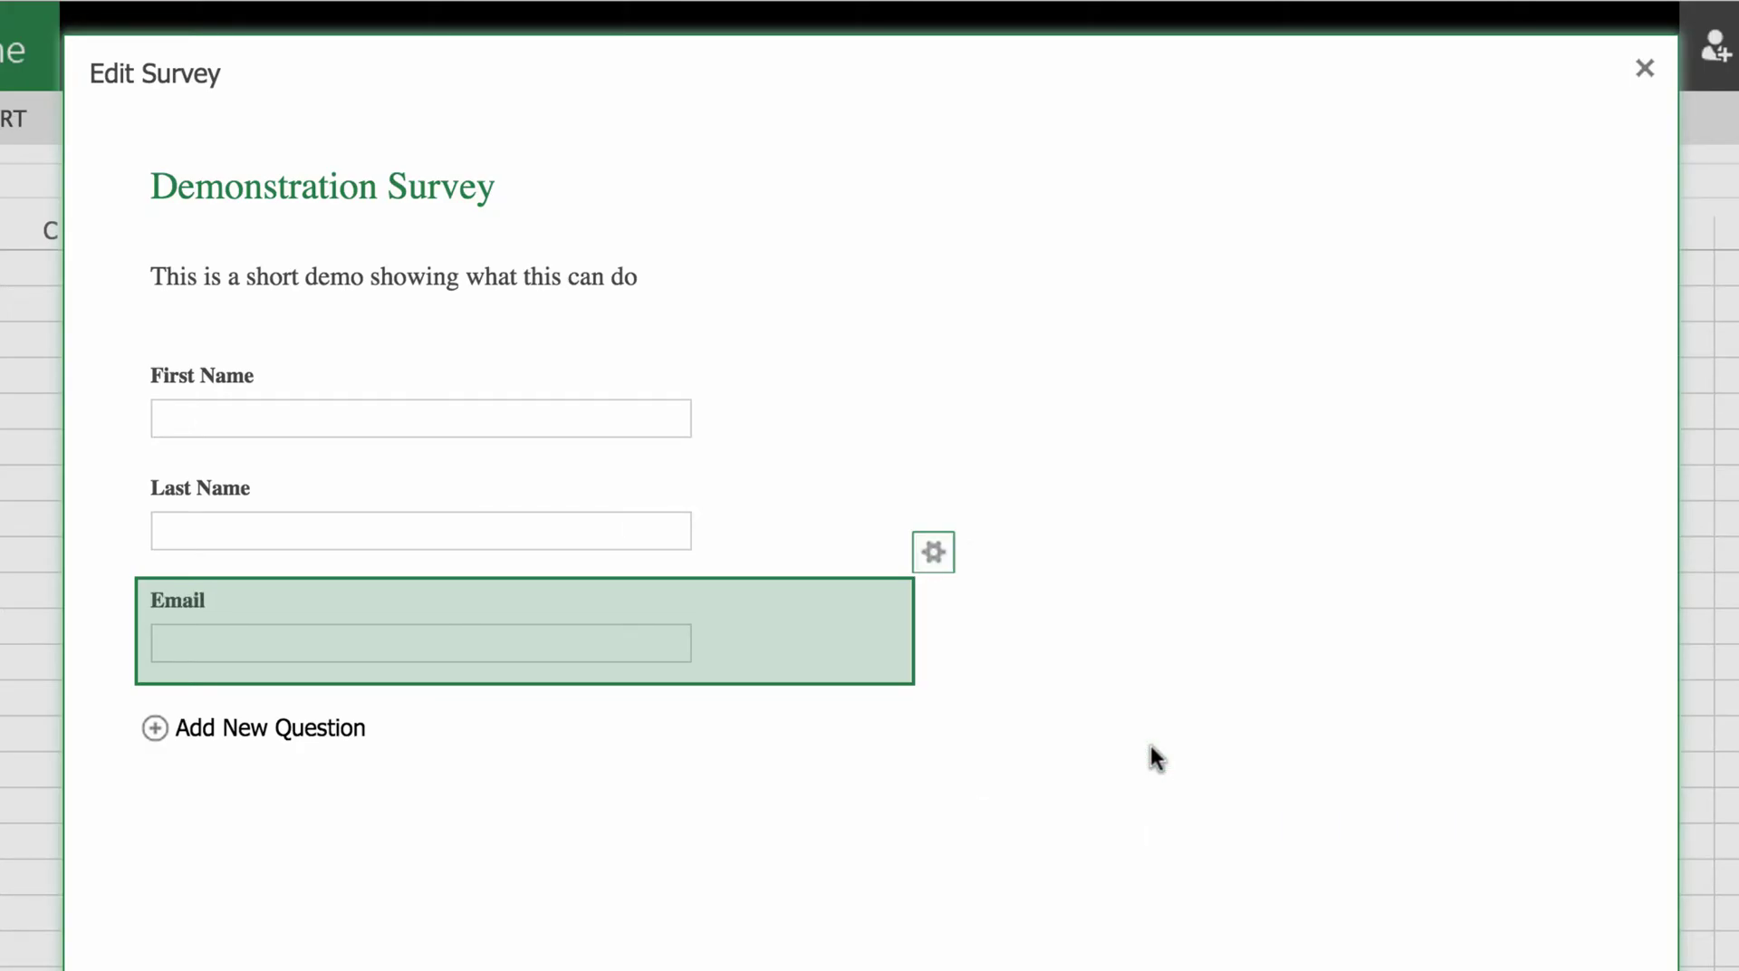
# - Add the question "How hot was it in Adelaide on Feb 25?" with the subtitle "Check BOM"
pyautogui.click(290, 723)
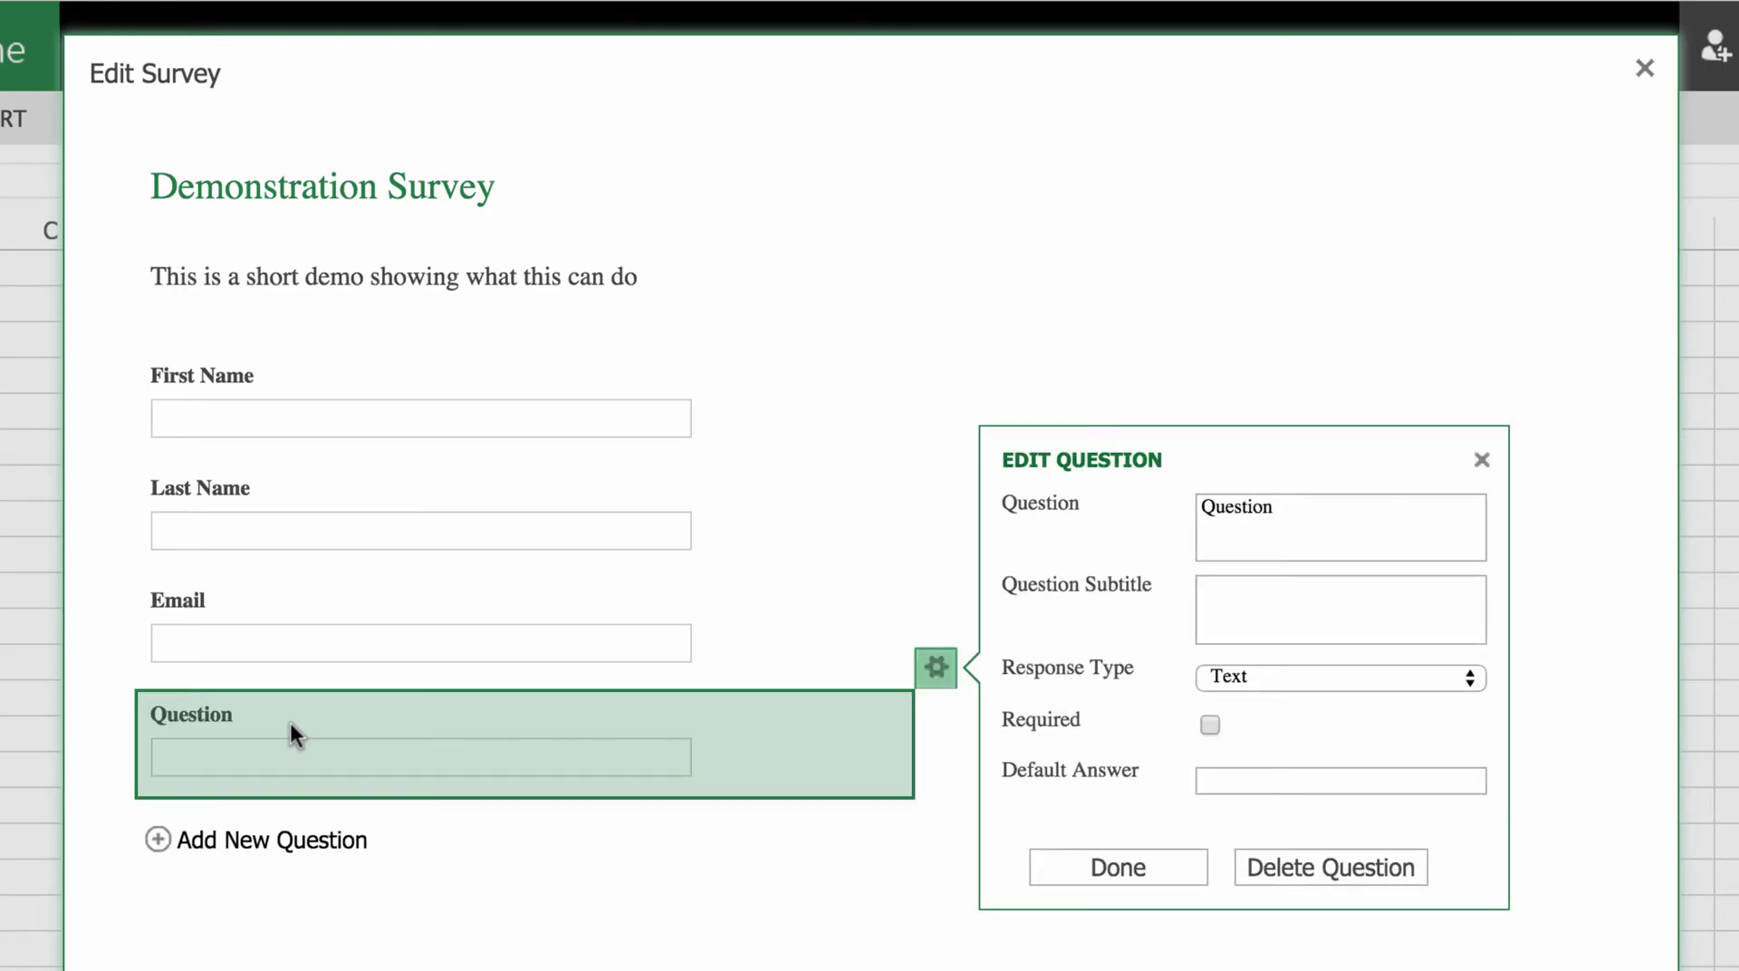
pyautogui.doubleClick(1266, 513)
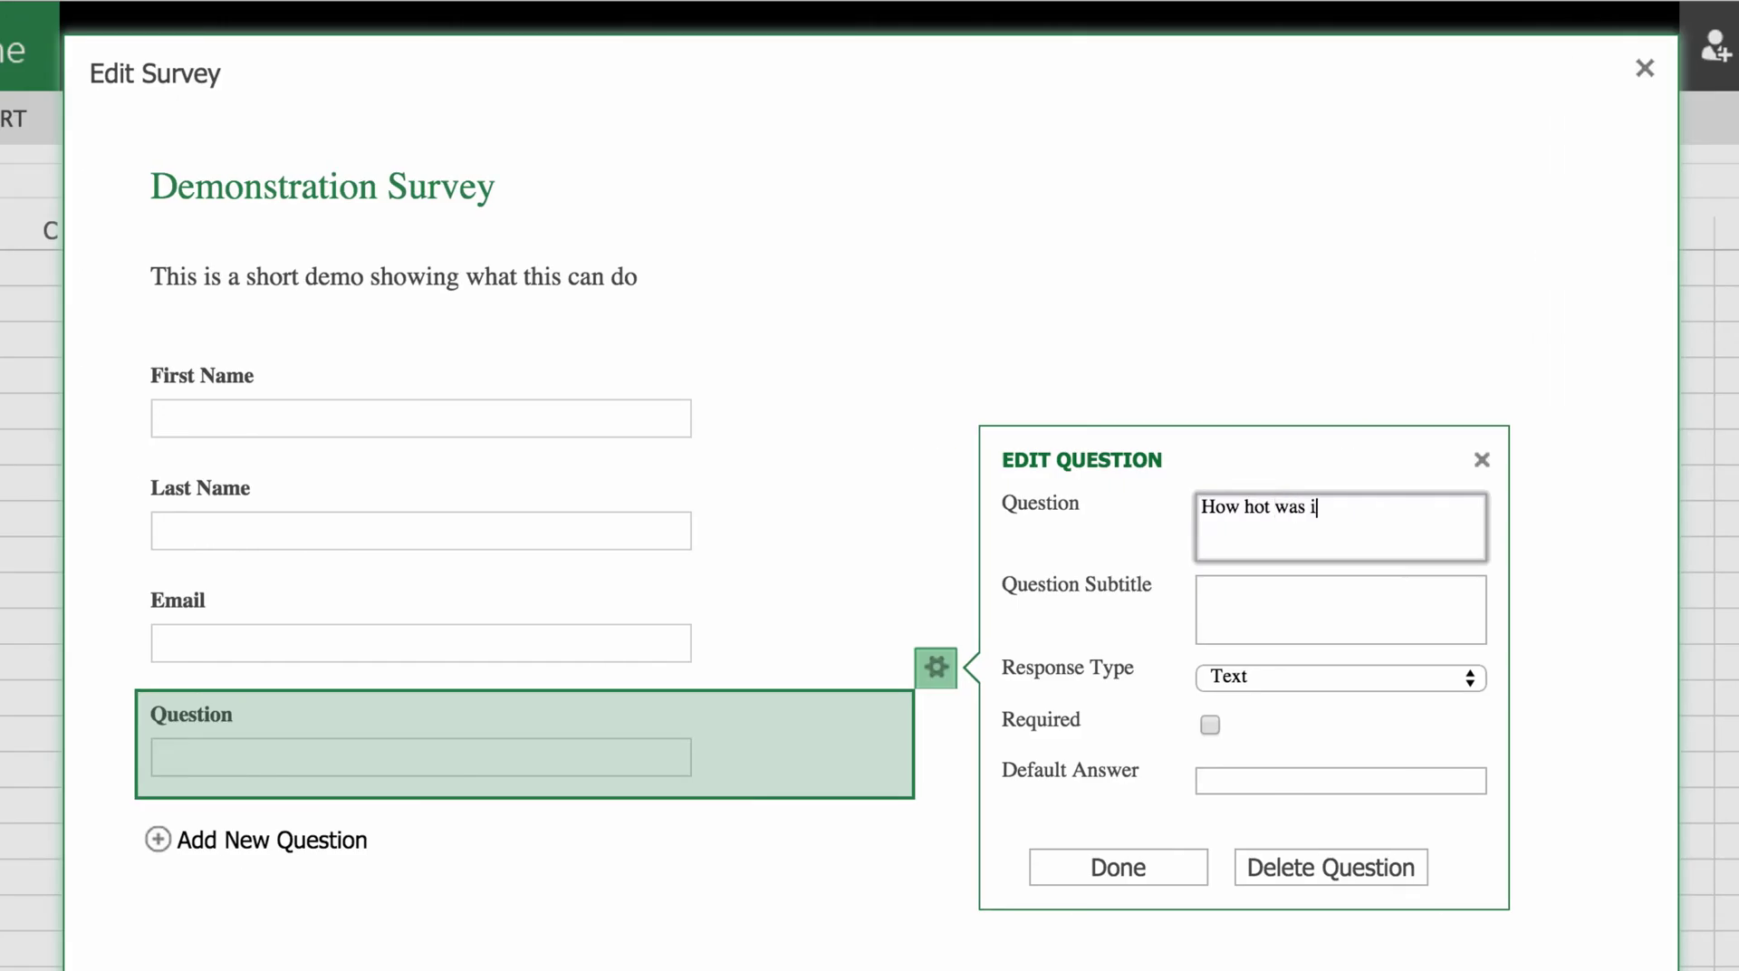
pyautogui.write(' Adelaide on Feb 25?')
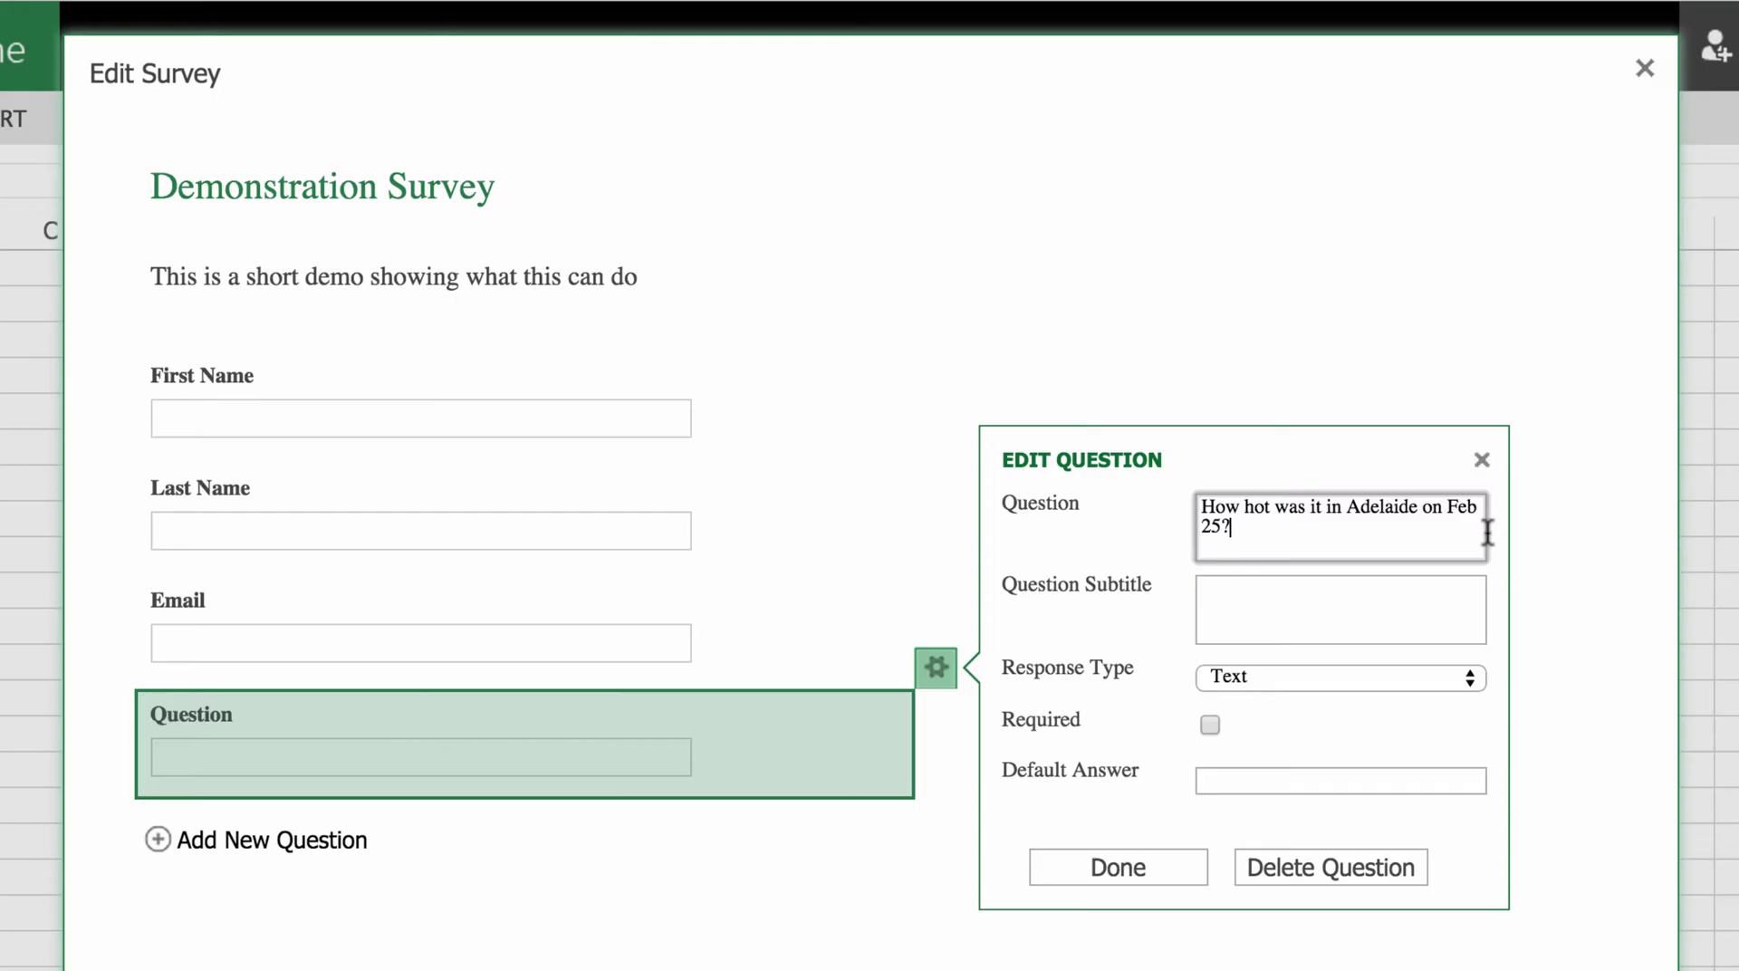
pyautogui.click(1290, 607)
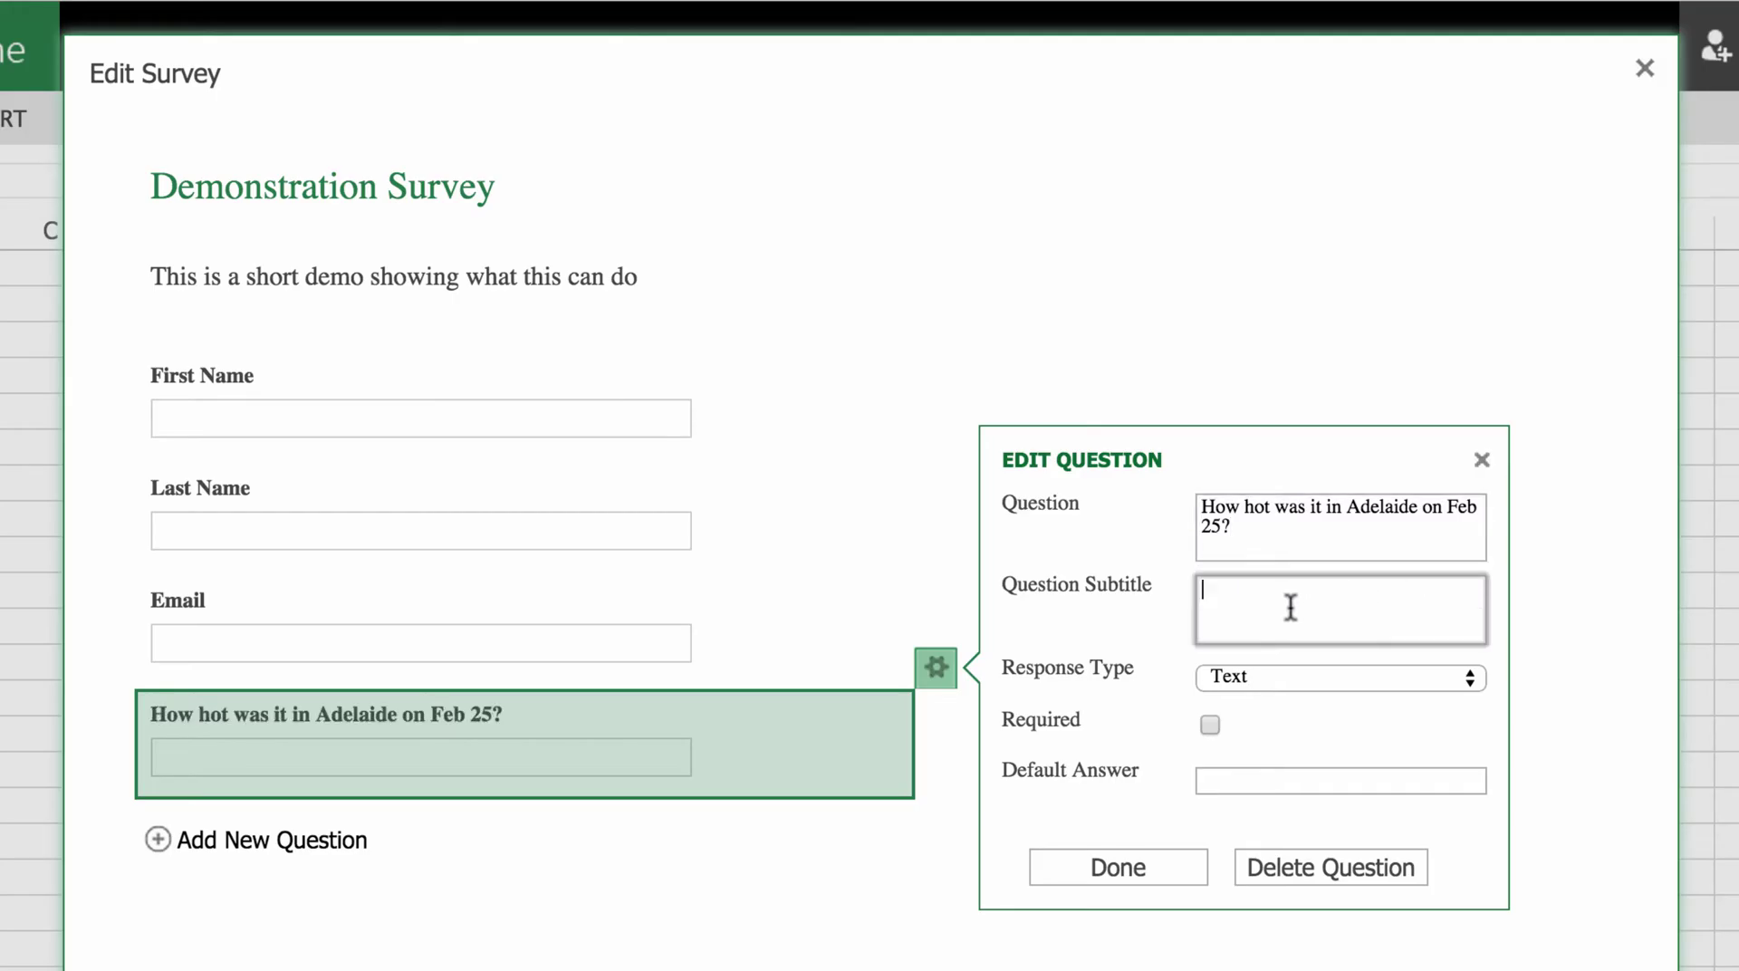
pyautogui.write('Check BOM')
# - Set the Adelaide temperature question's response type to Choice with the choices 25, 36 and 29, and make it required
pyautogui.click(1304, 683)
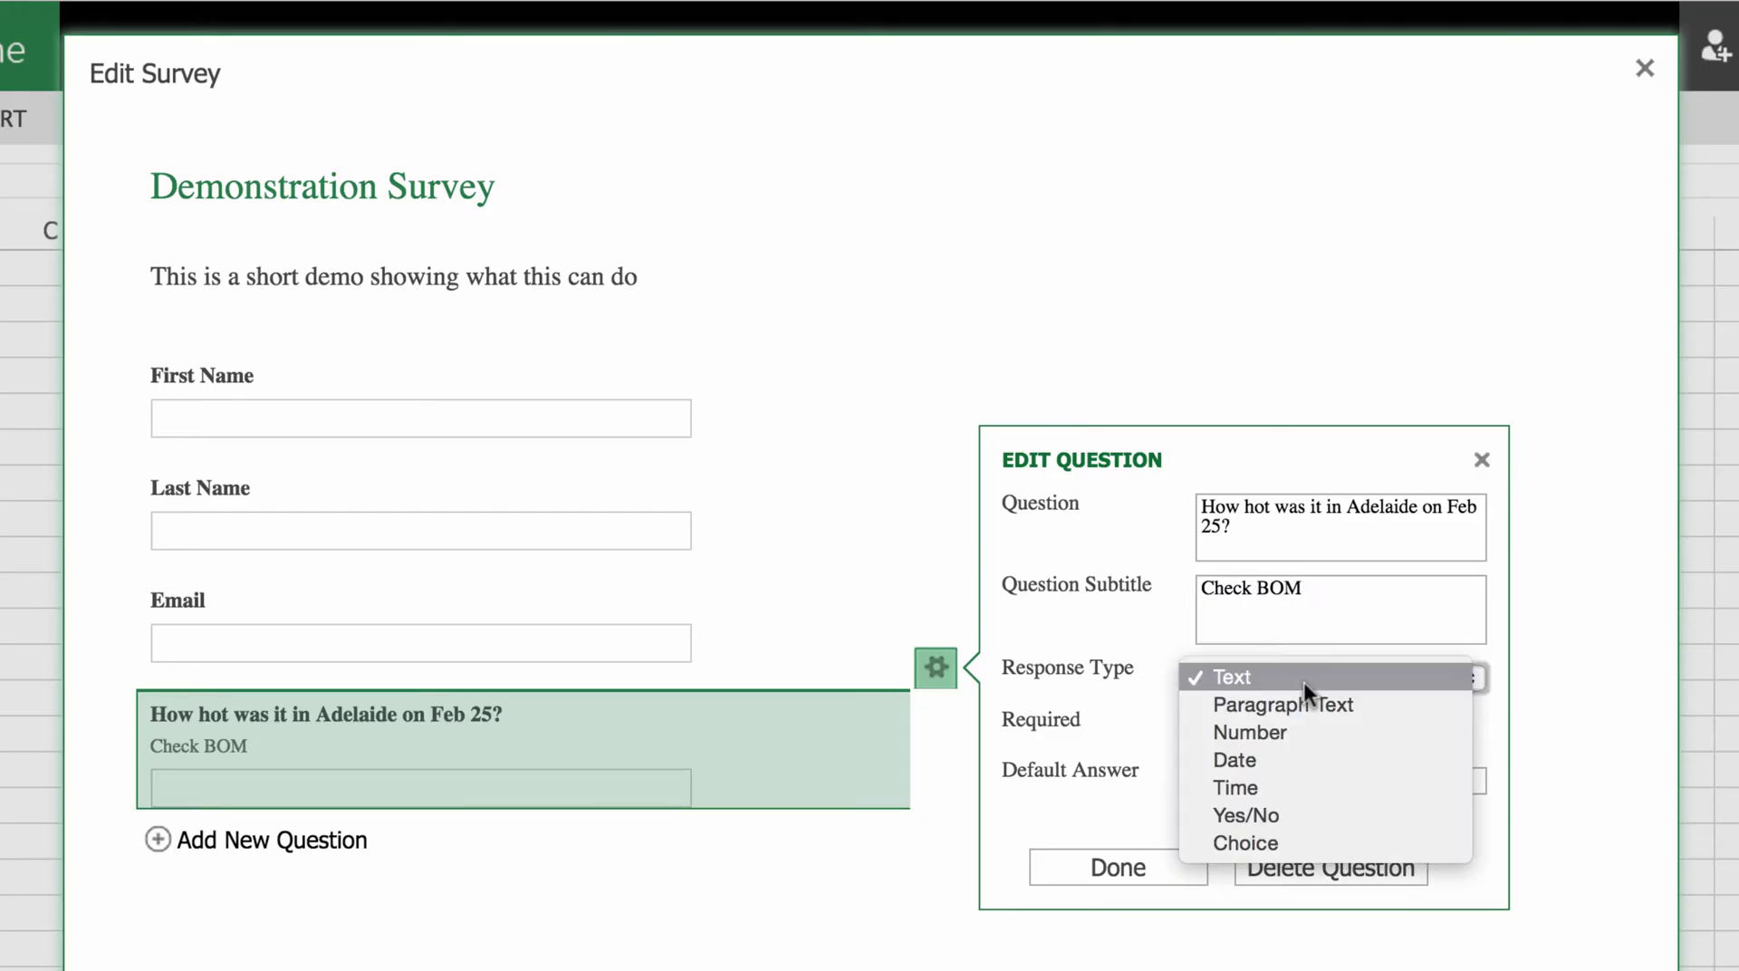
pyautogui.click(1279, 836)
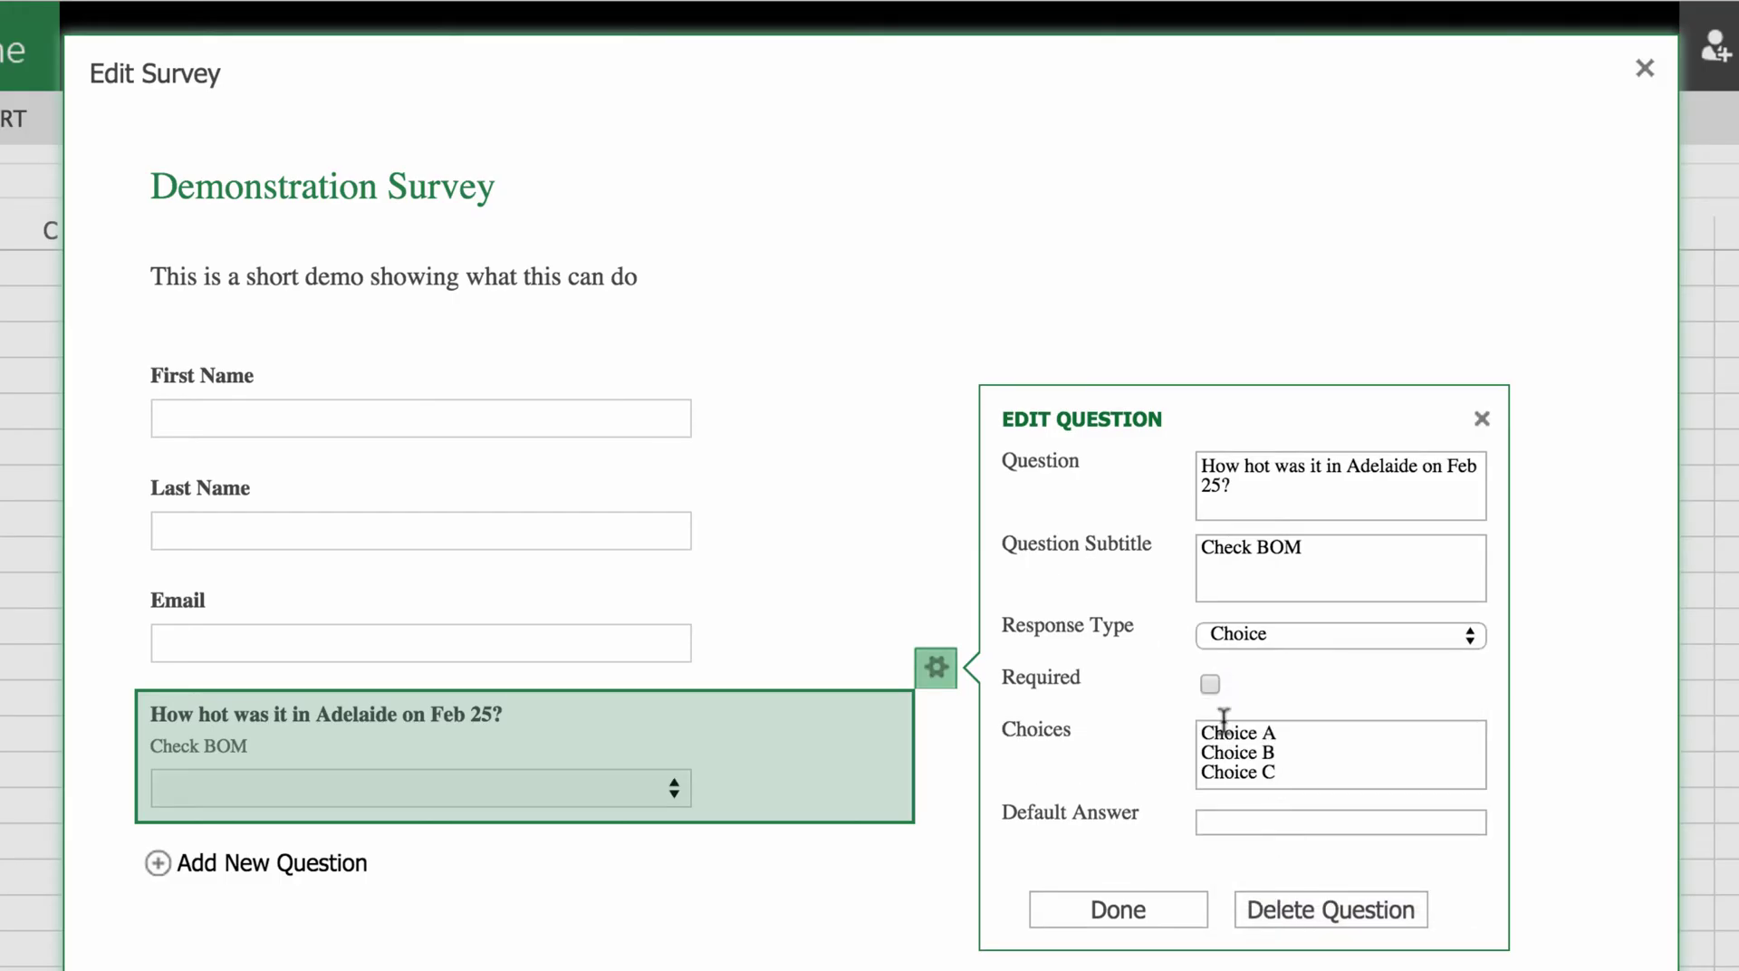
pyautogui.moveTo(1205, 730); pyautogui.dragTo(1277, 775)
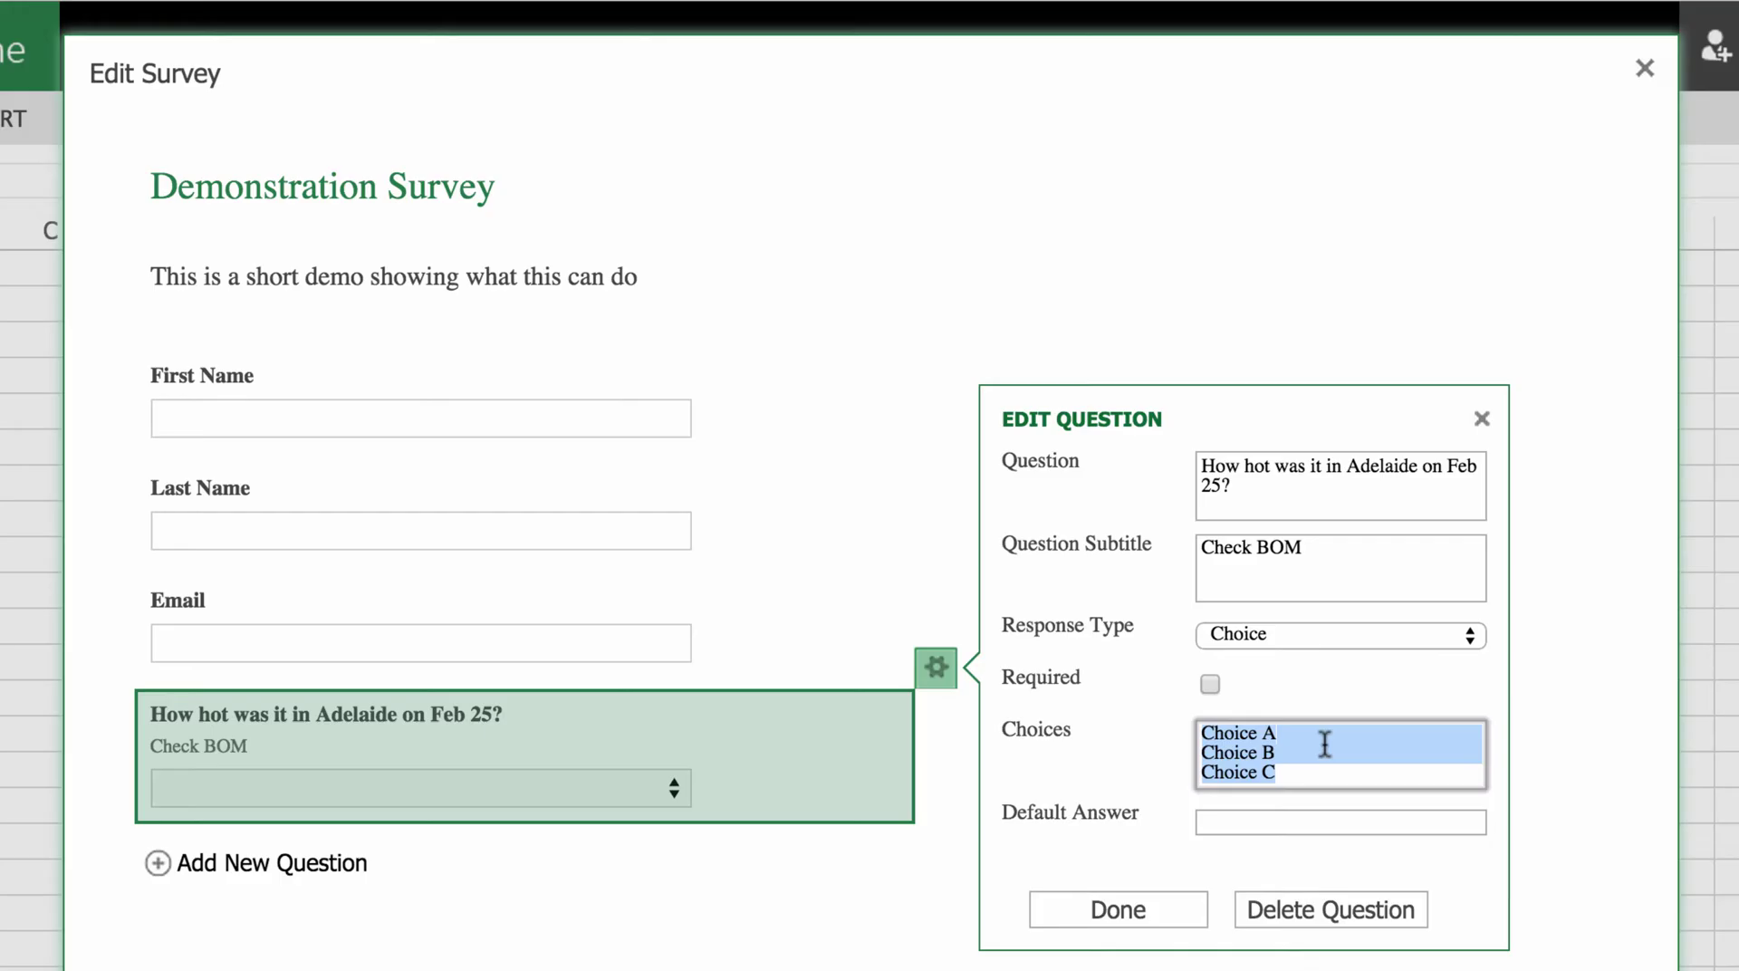
pyautogui.write('25')
pyautogui.press('Return')
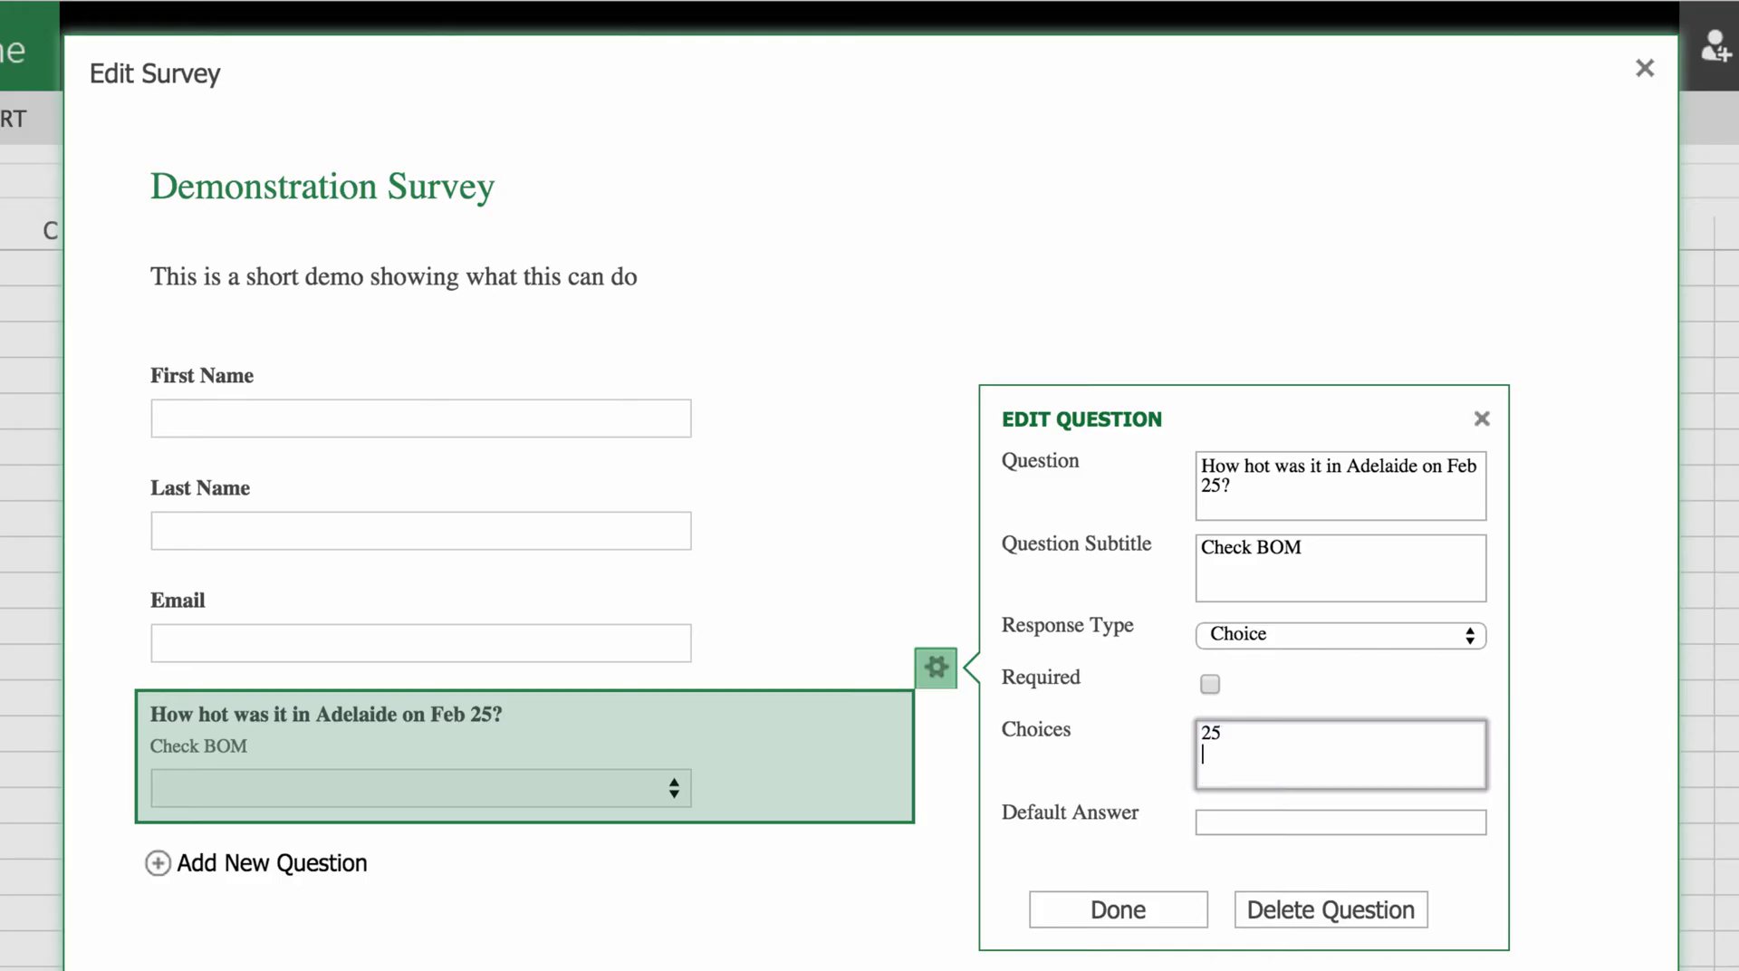
pyautogui.write('36')
pyautogui.press('Return')
pyautogui.write('29')
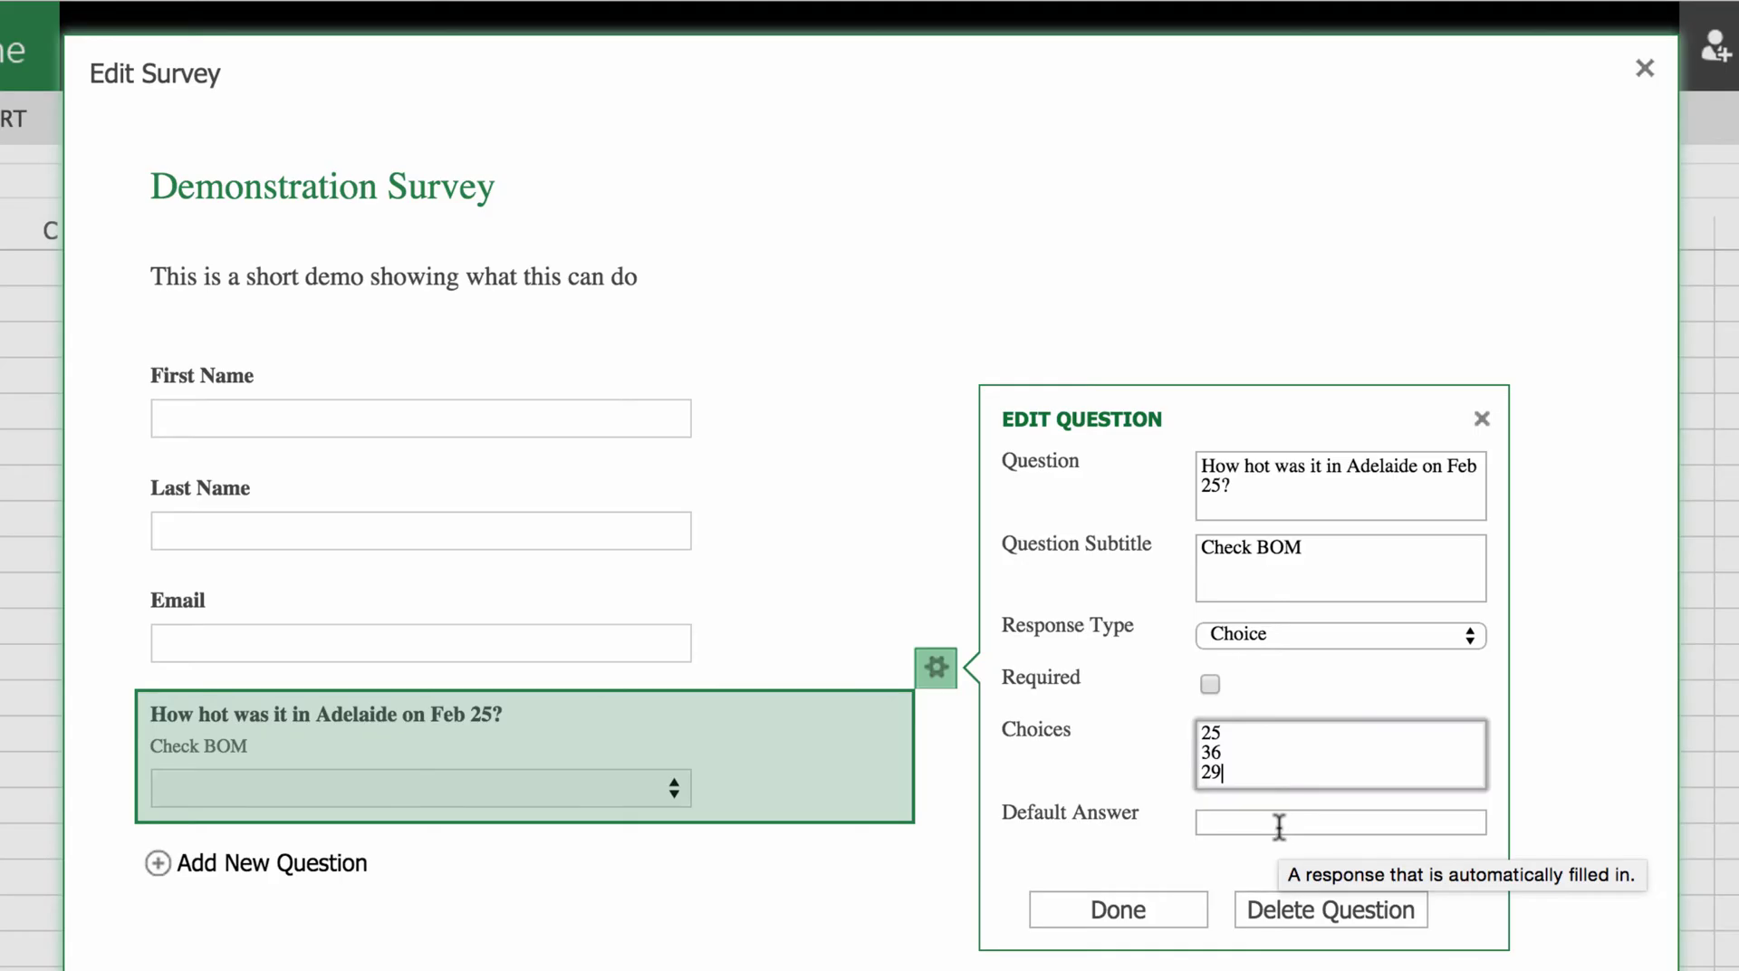
pyautogui.click(1211, 682)
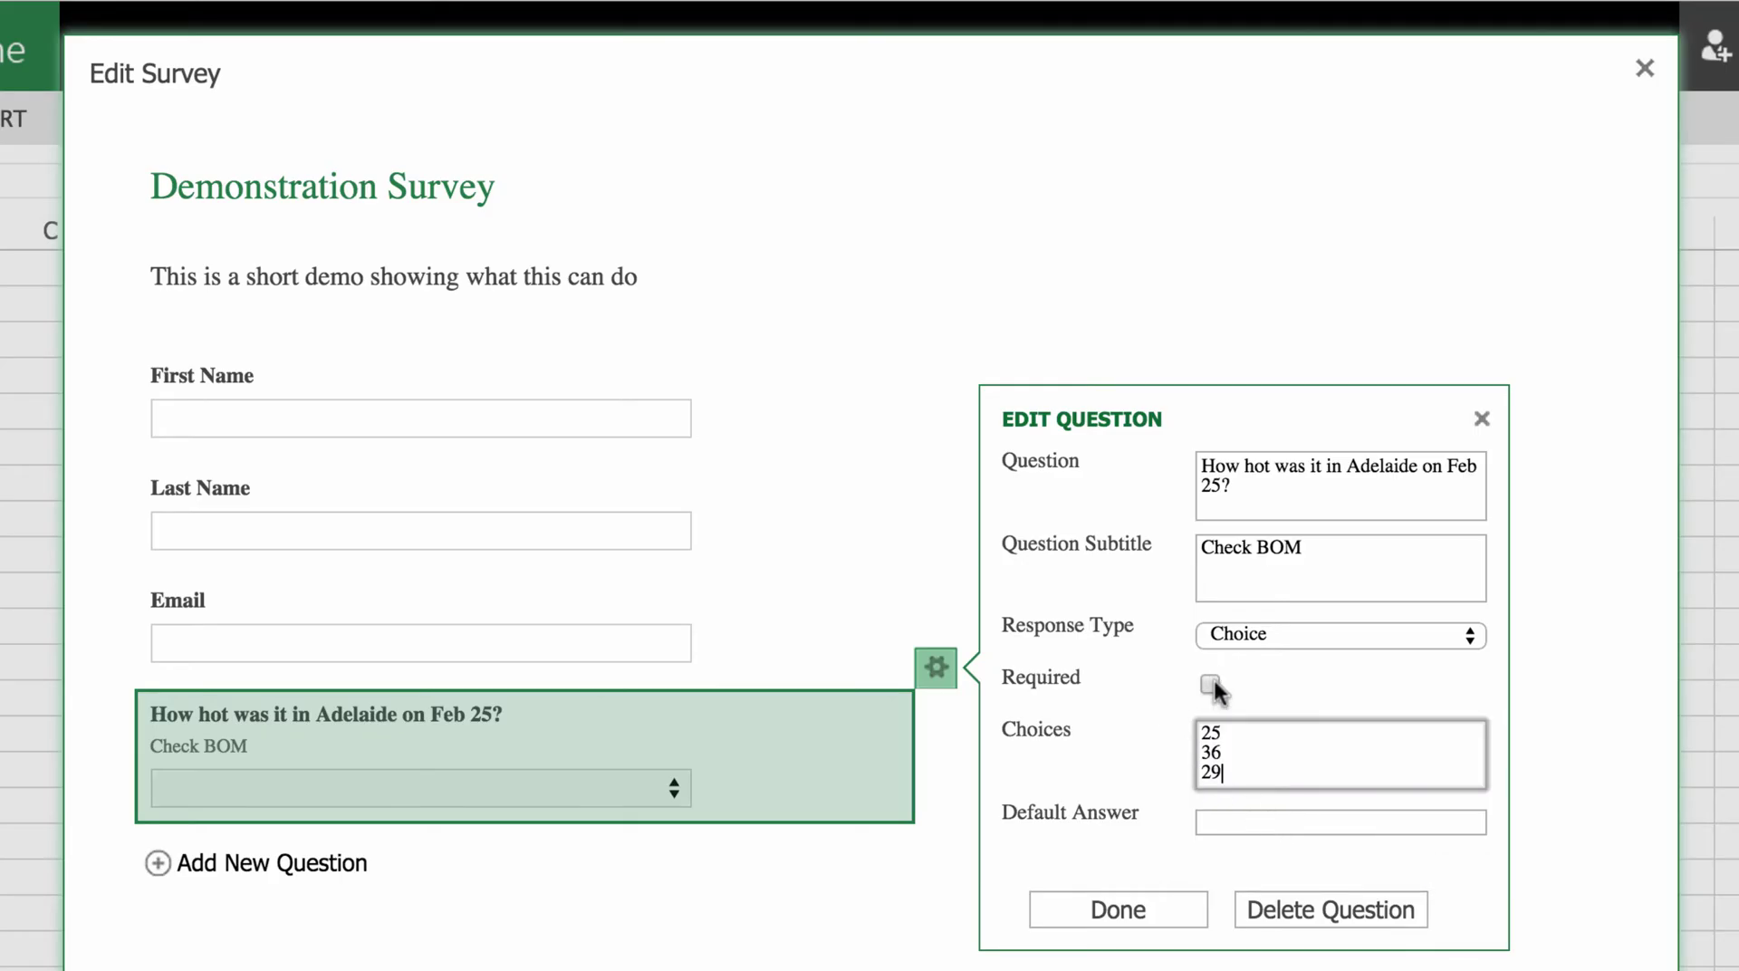
pyautogui.click(1118, 908)
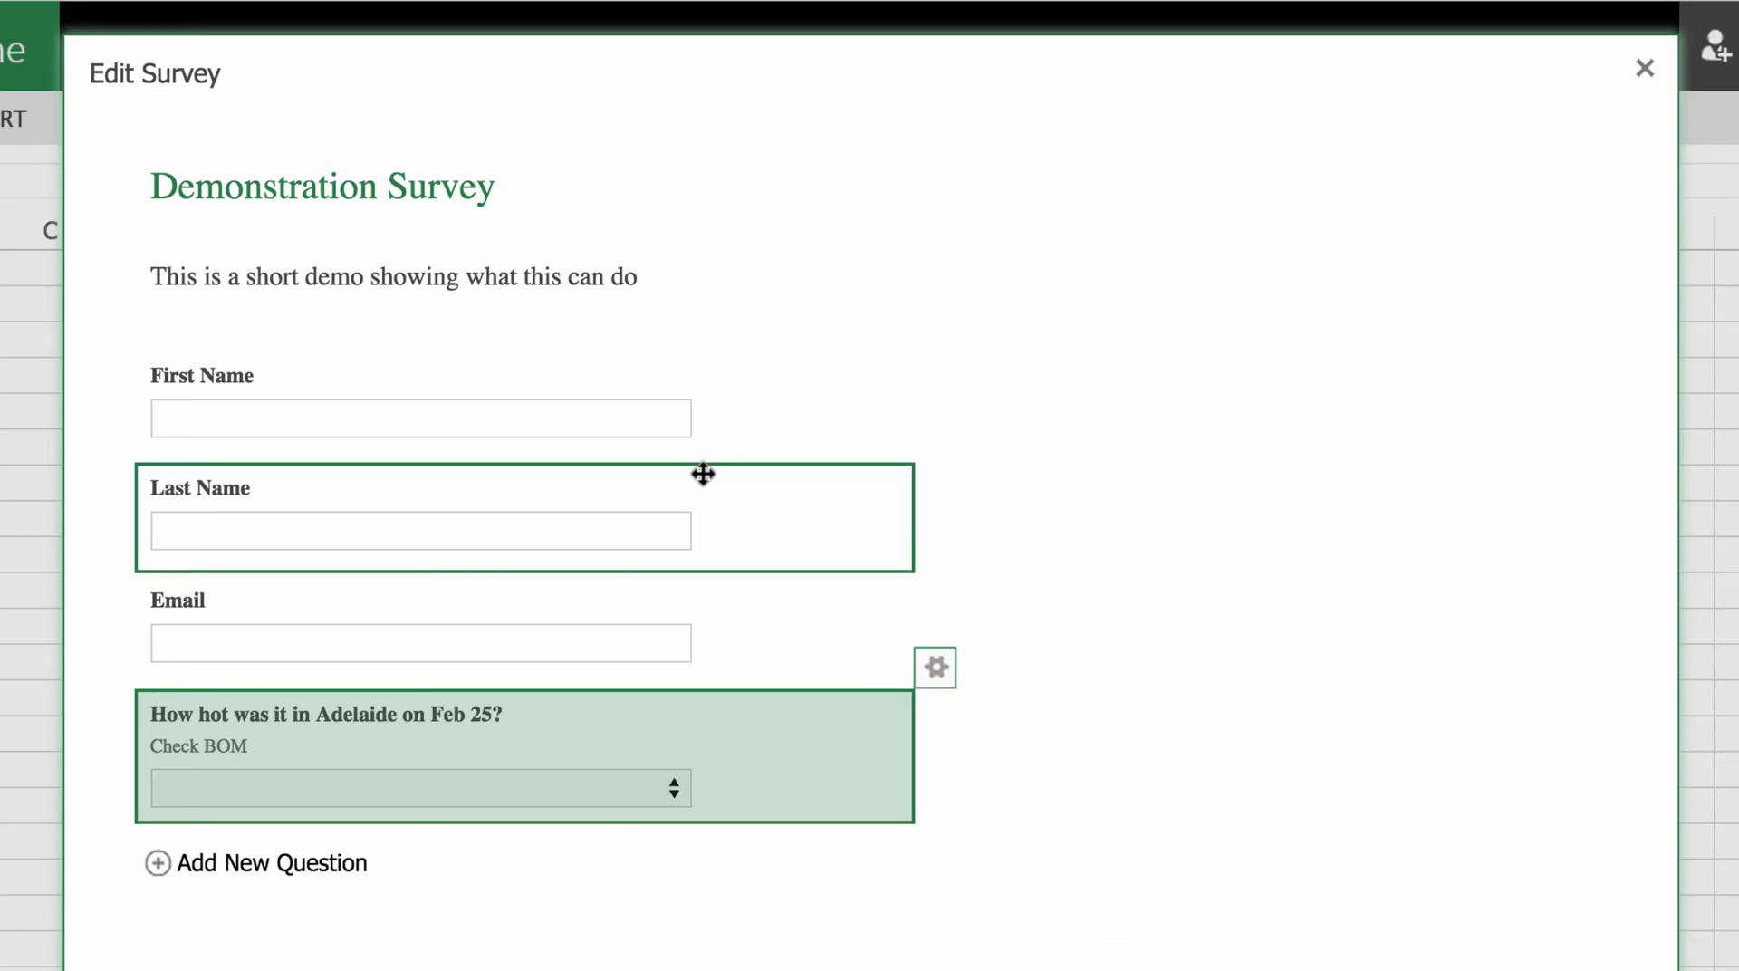
# - Review the settings of the Last Name question and of the Adelaide temperature question
pyautogui.click(621, 520)
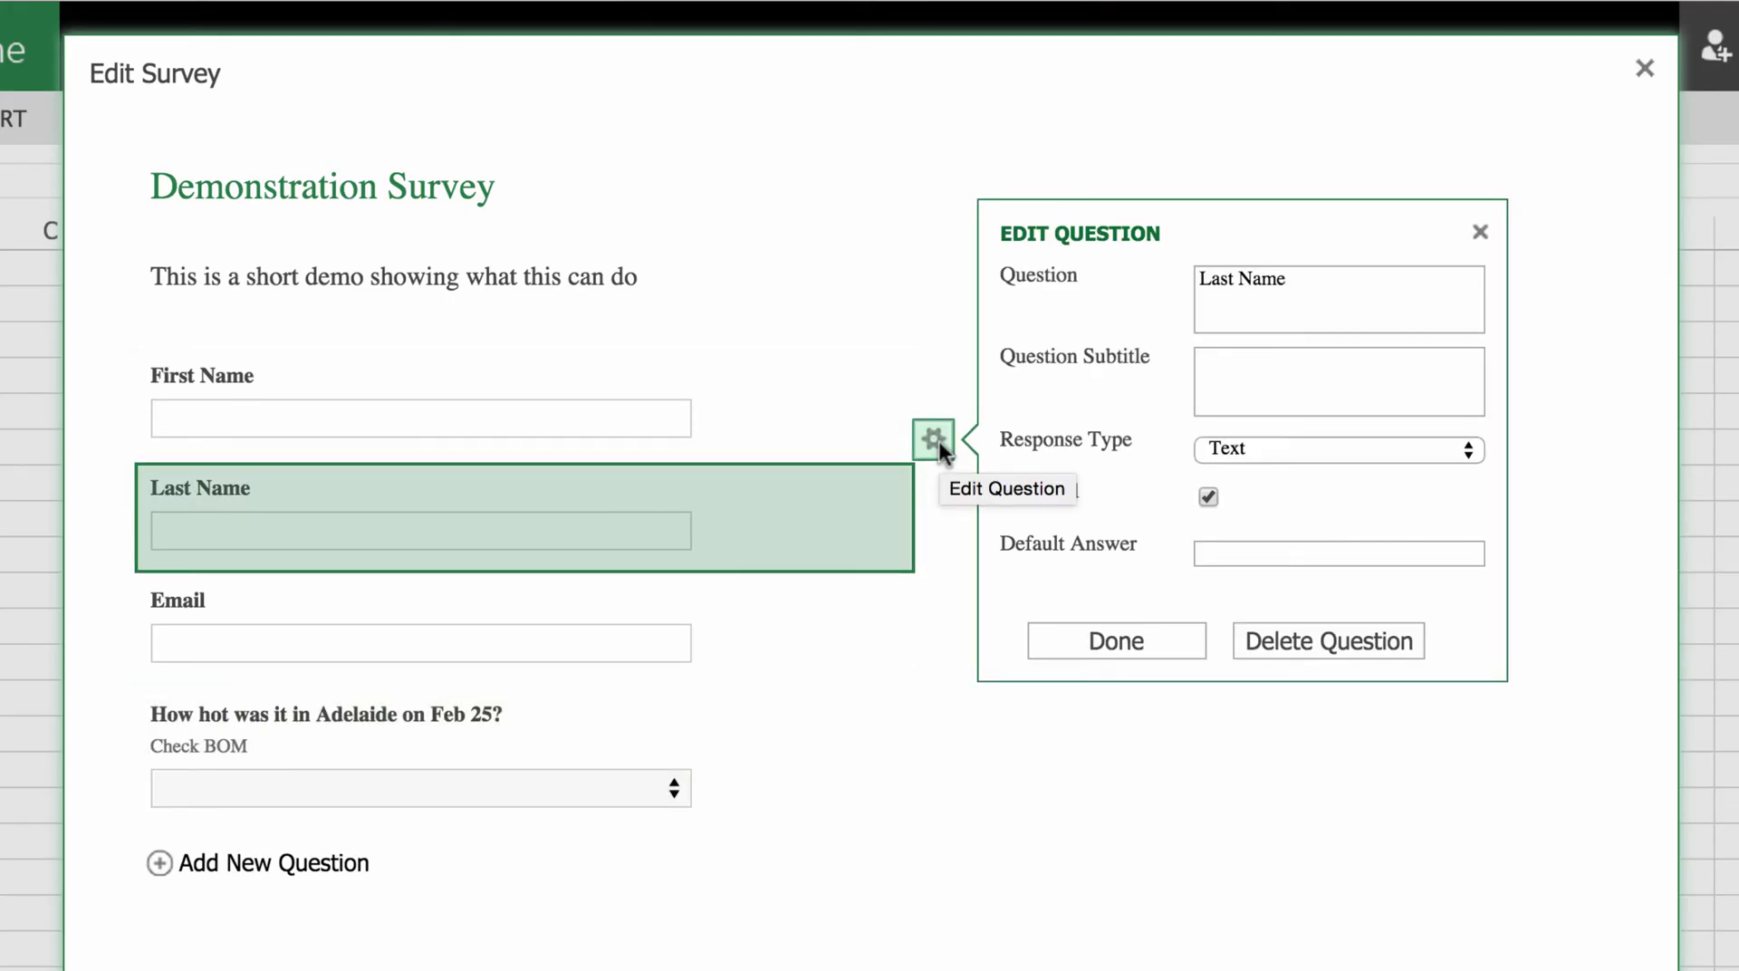
pyautogui.click(906, 784)
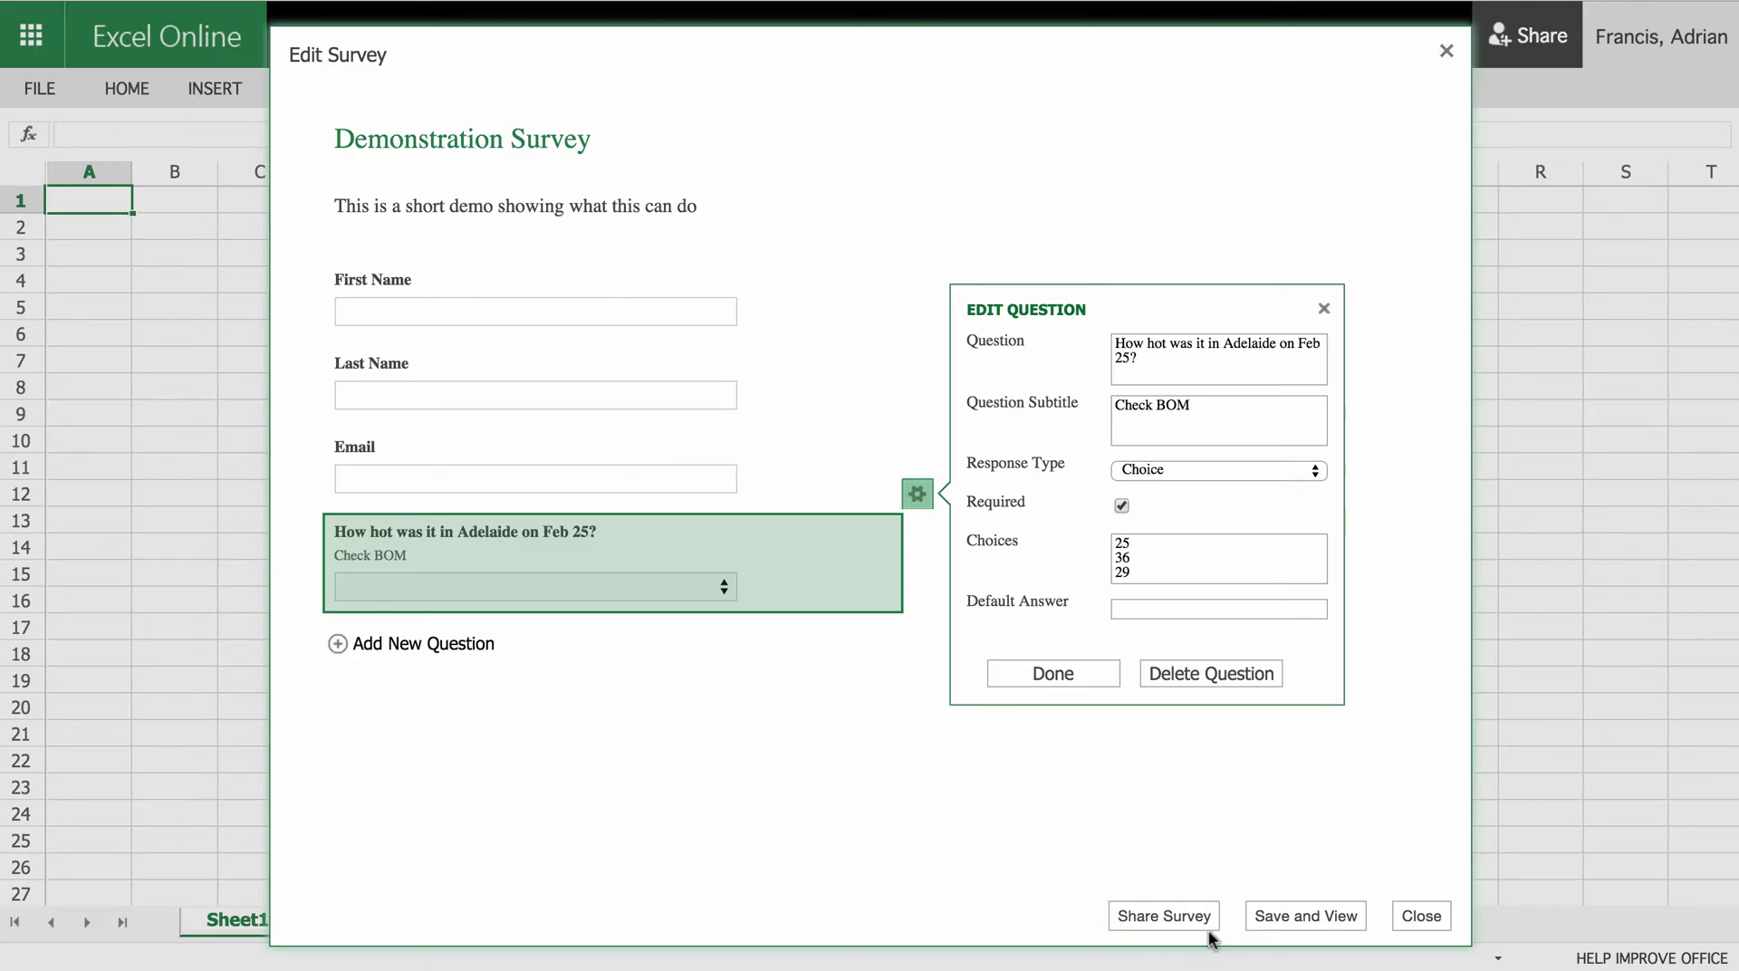
pyautogui.click(1172, 864)
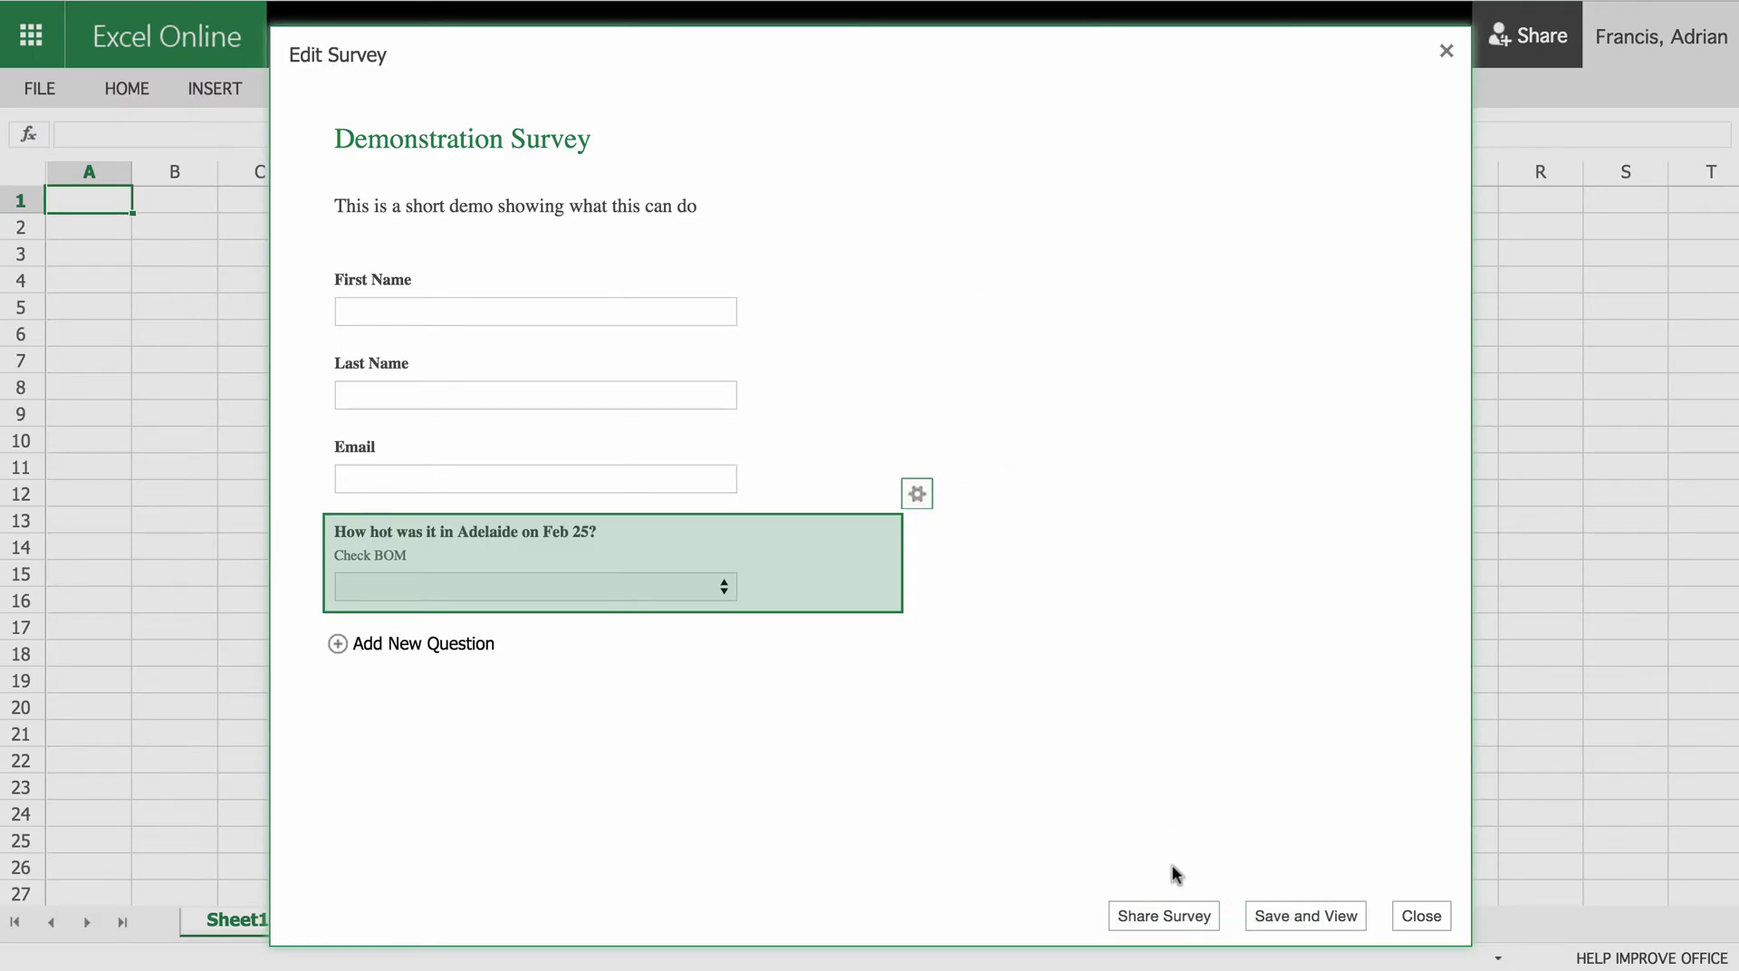
# - Save the survey to preview it as respondents see it, and return to editing it
pyautogui.click(1319, 911)
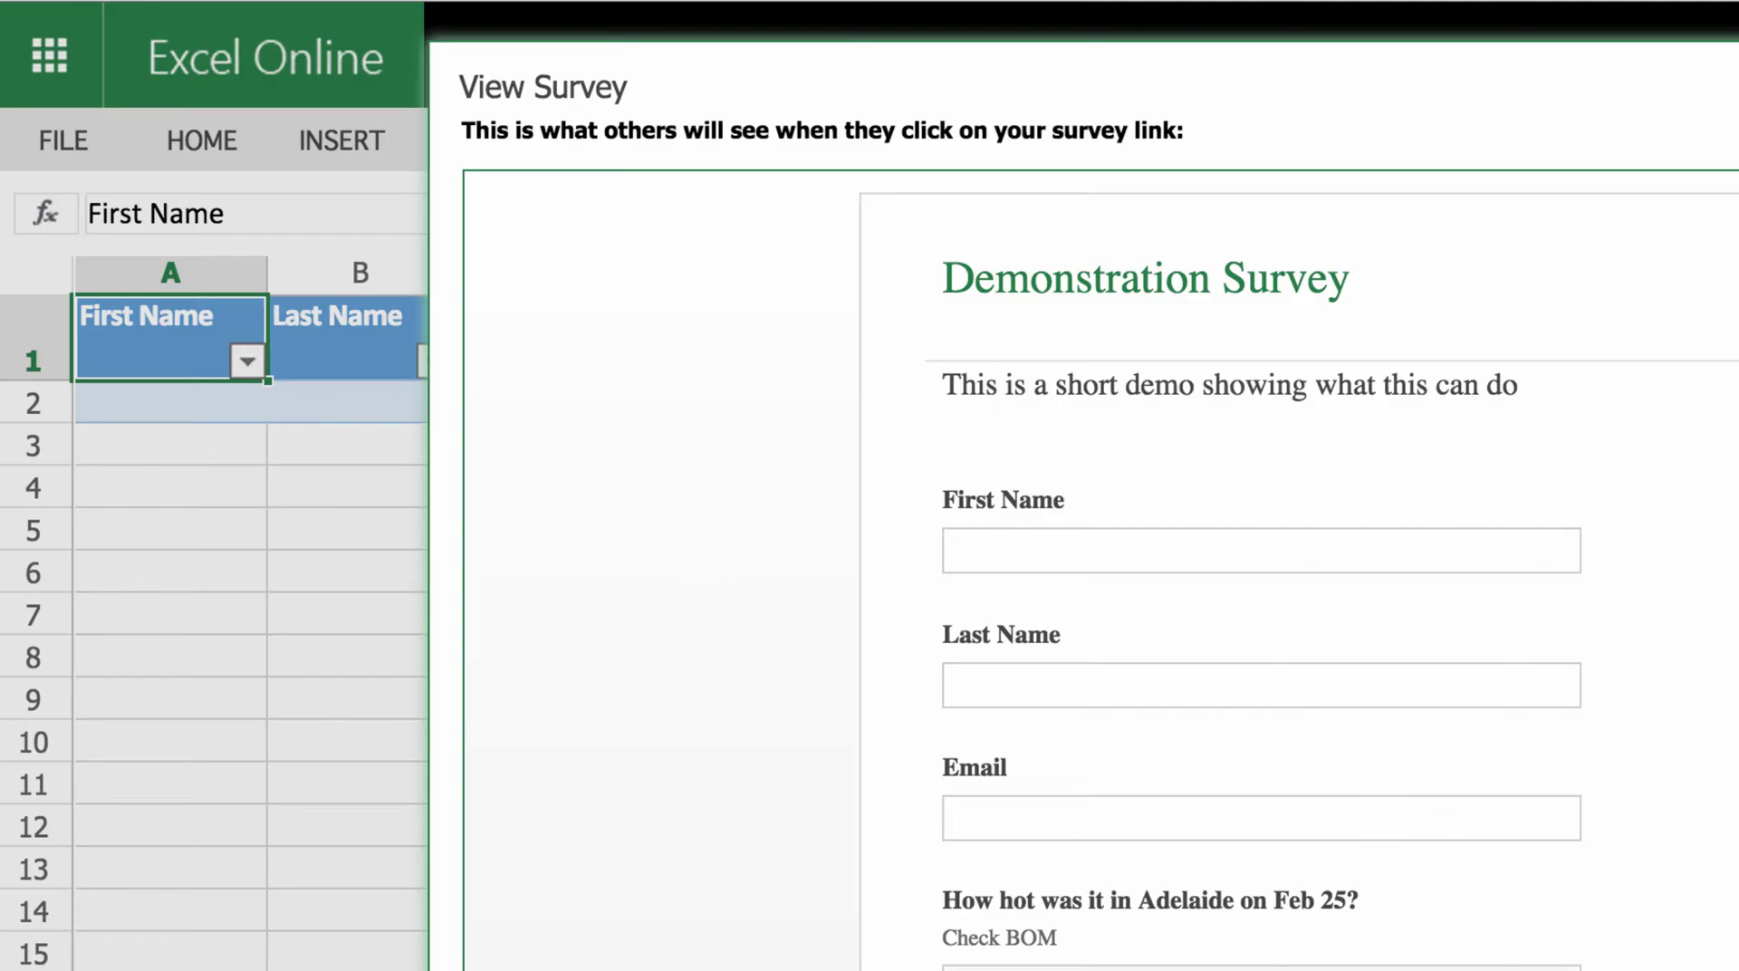
pyautogui.click(1317, 917)
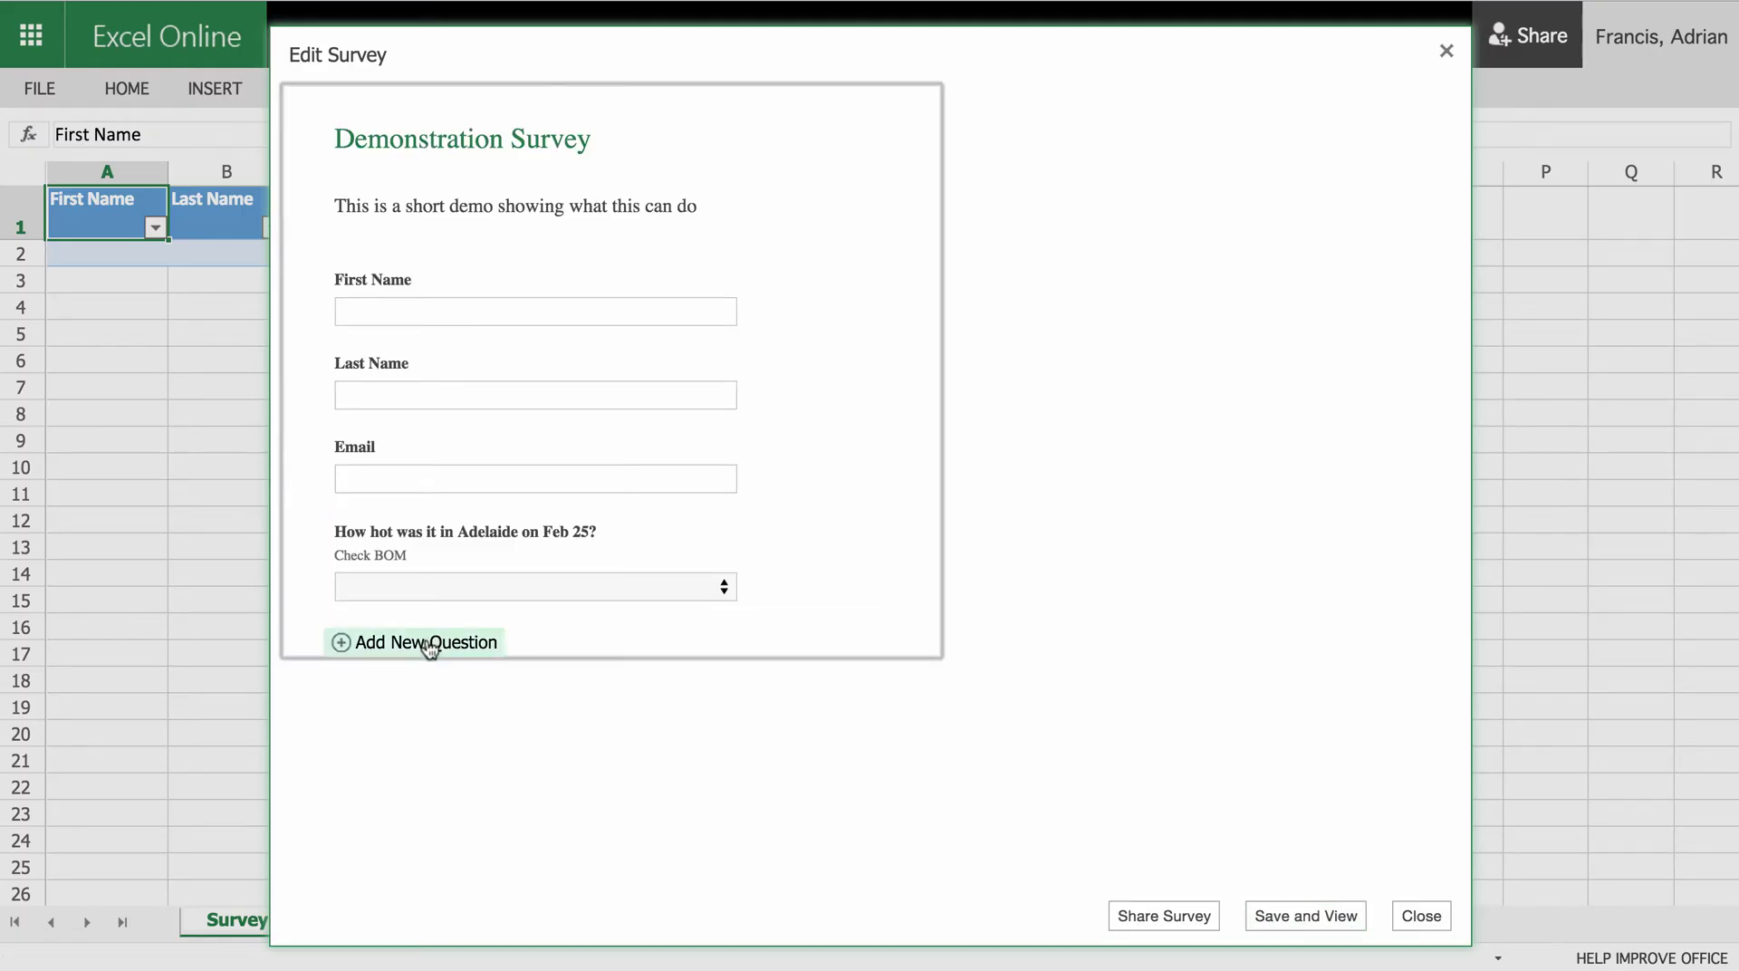
# - Add a required Number question "What is your age?" to the survey, and save it to preview the form
pyautogui.click(426, 641)
pyautogui.click(1175, 501)
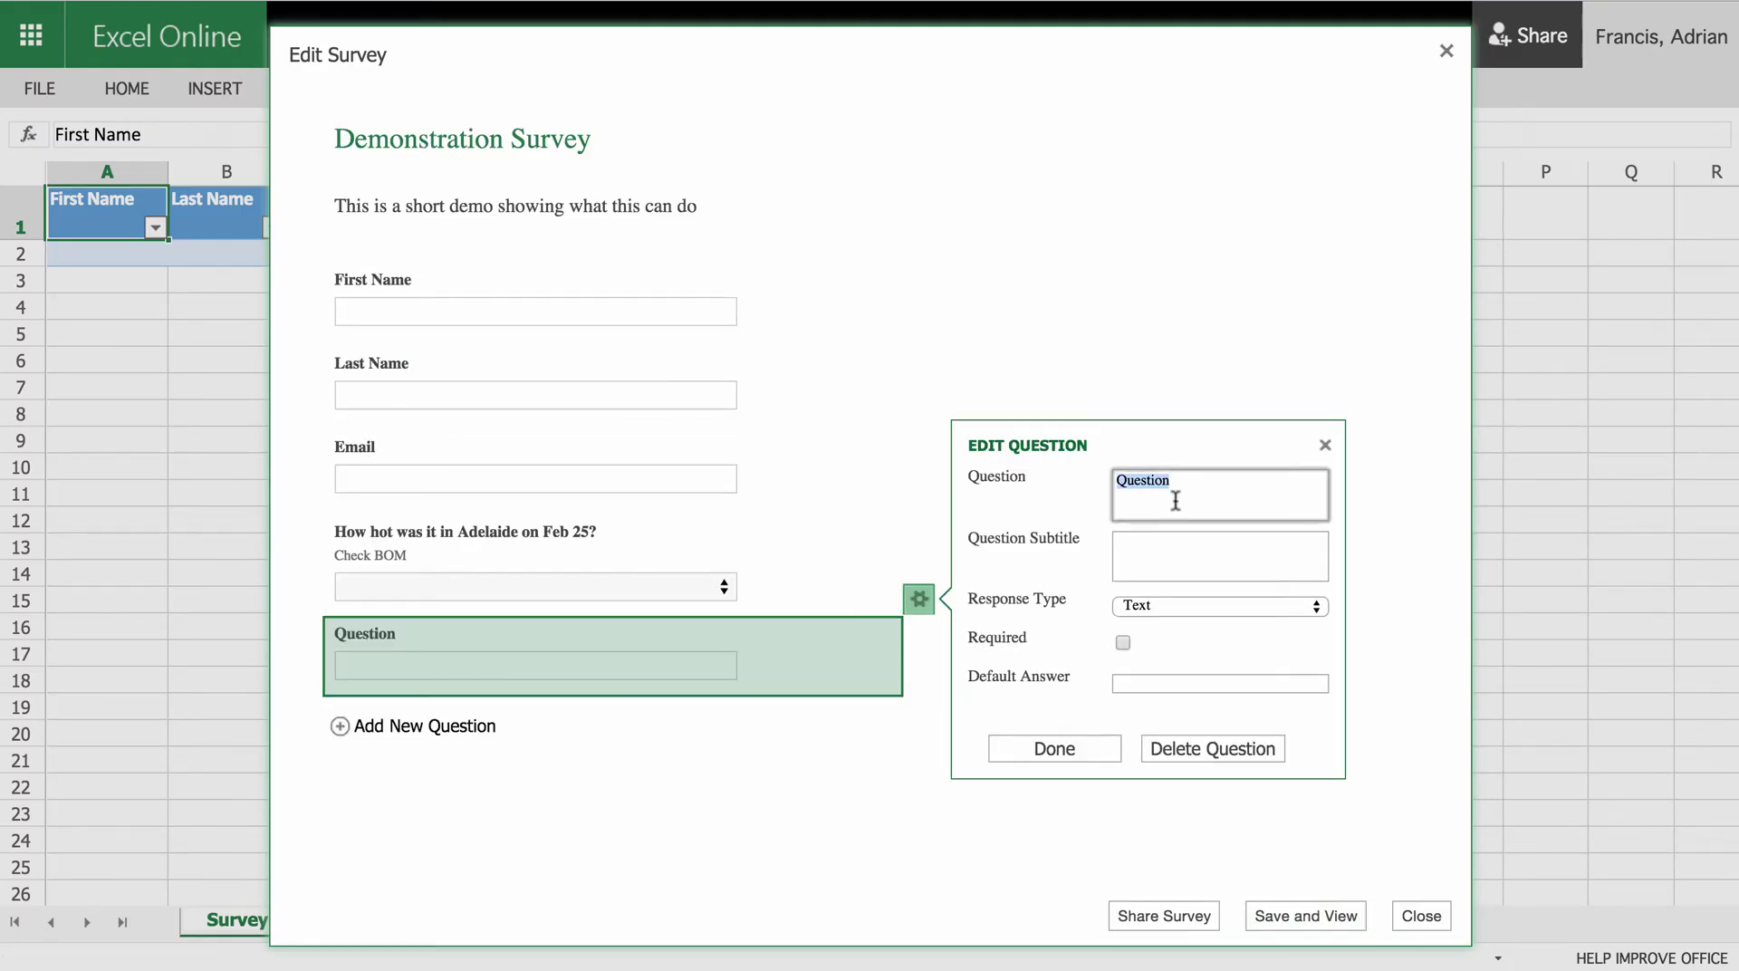
pyautogui.write('What is your age?')
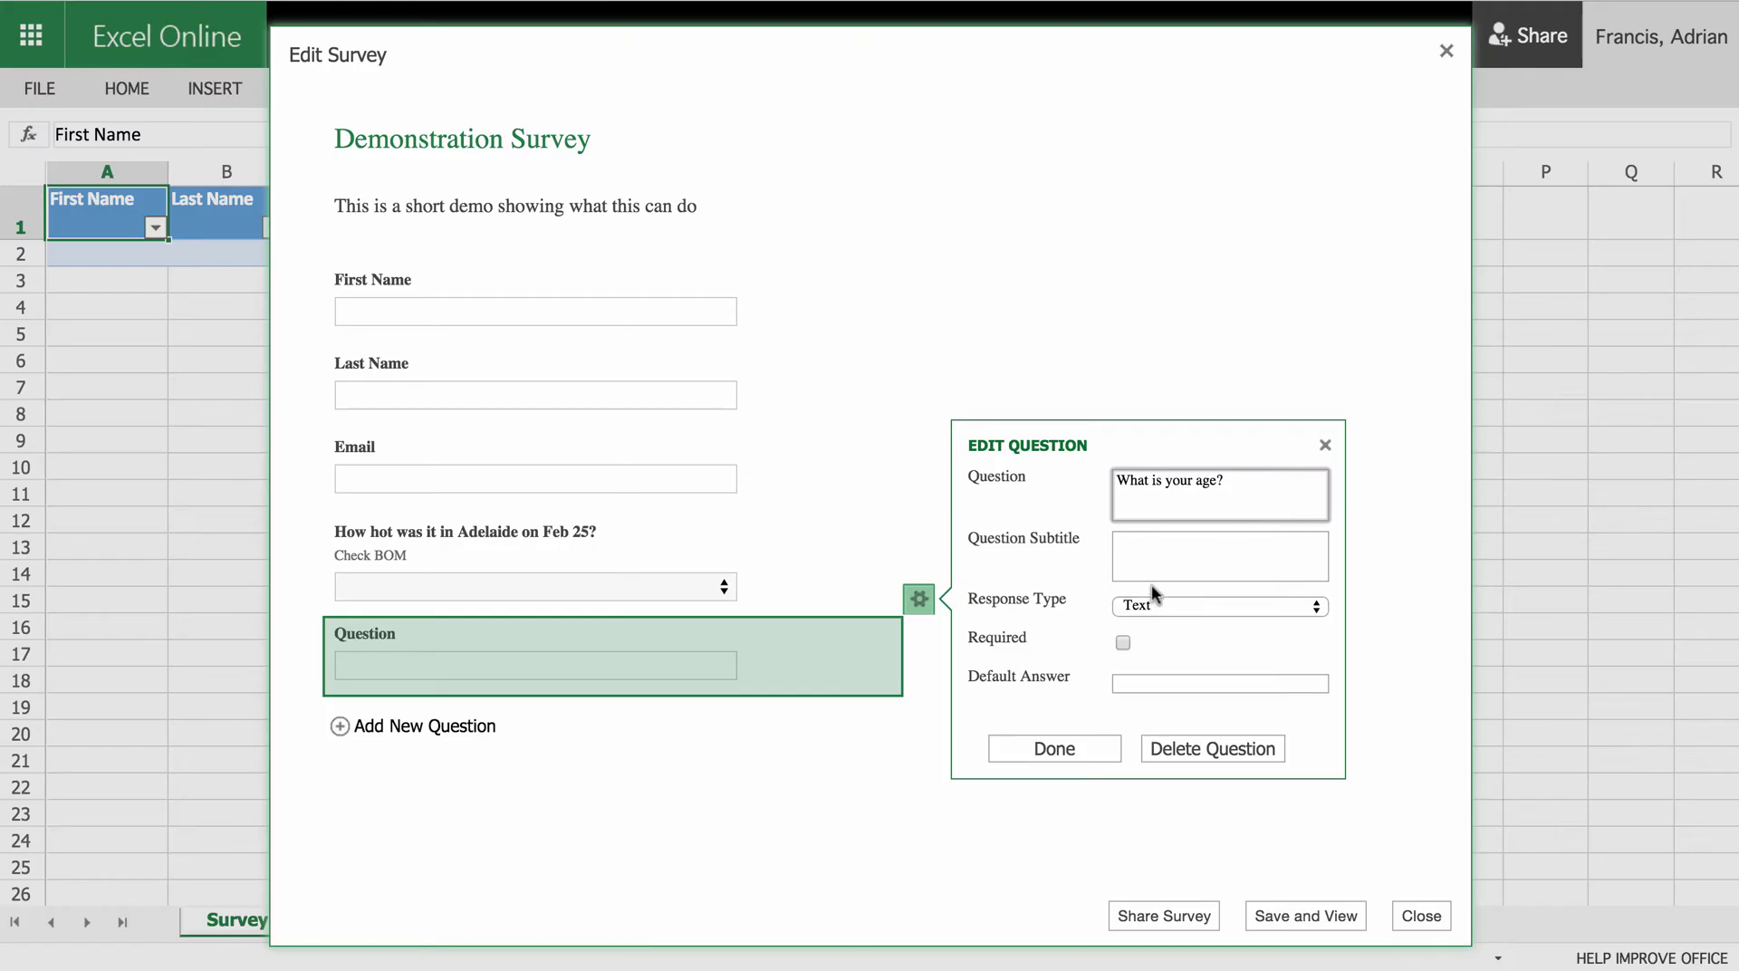
pyautogui.click(1125, 640)
pyautogui.click(1181, 606)
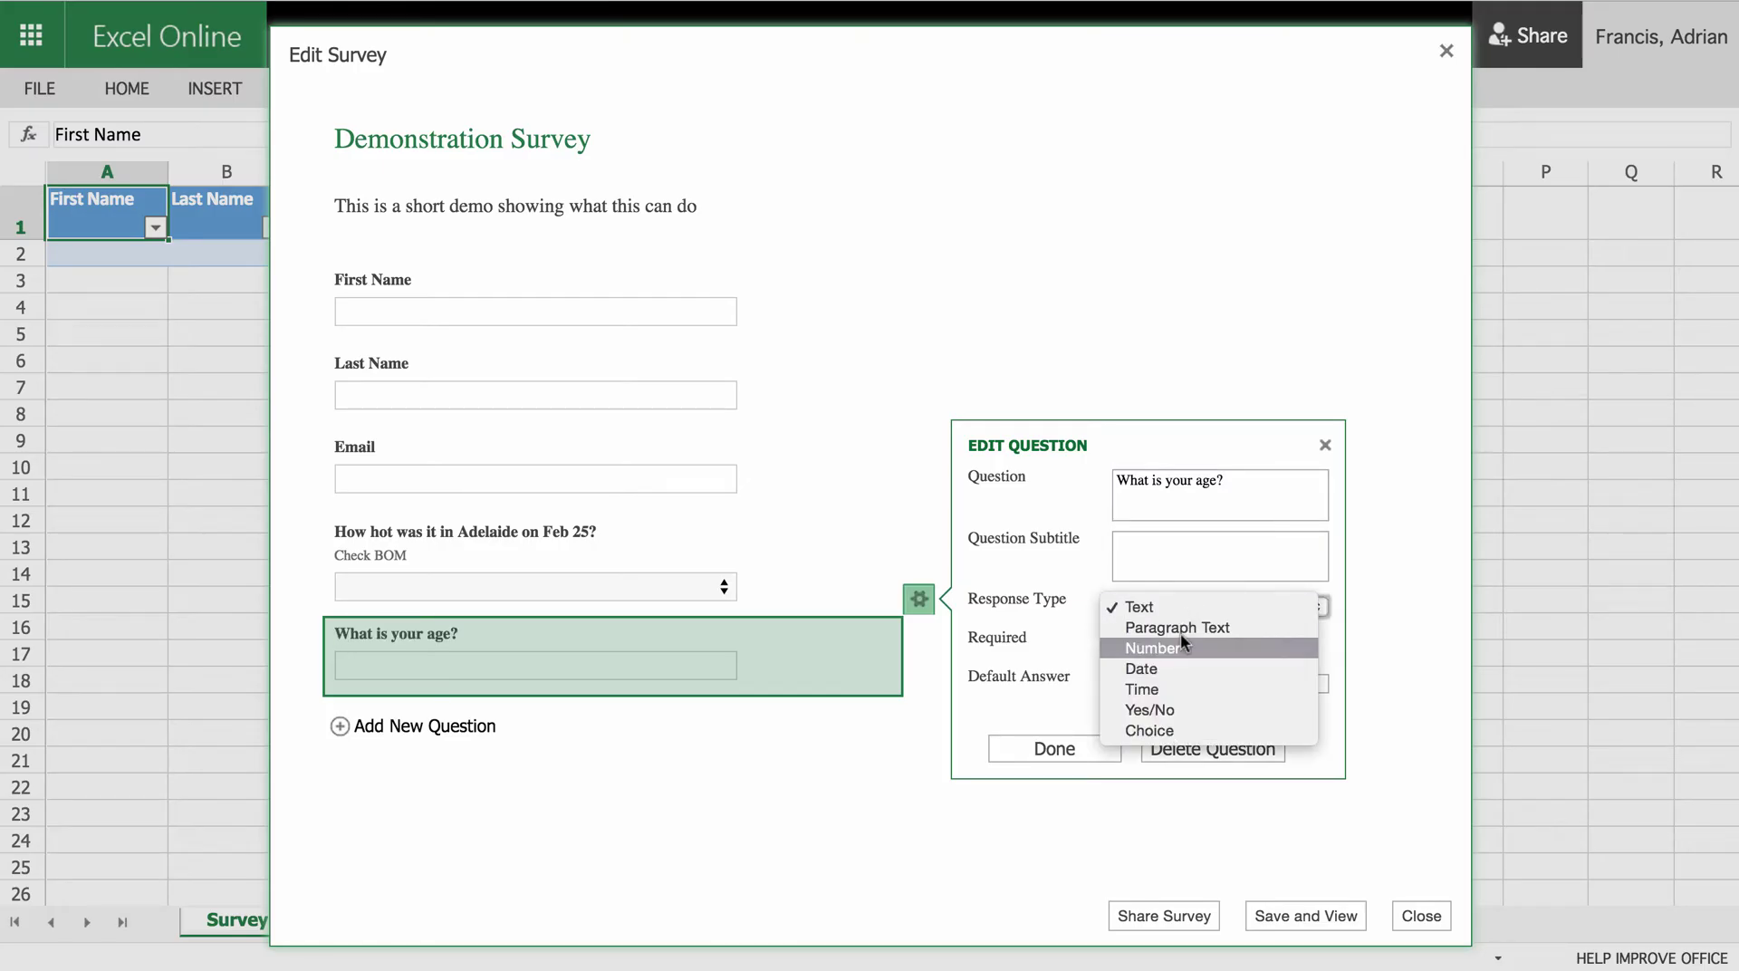
pyautogui.click(1058, 764)
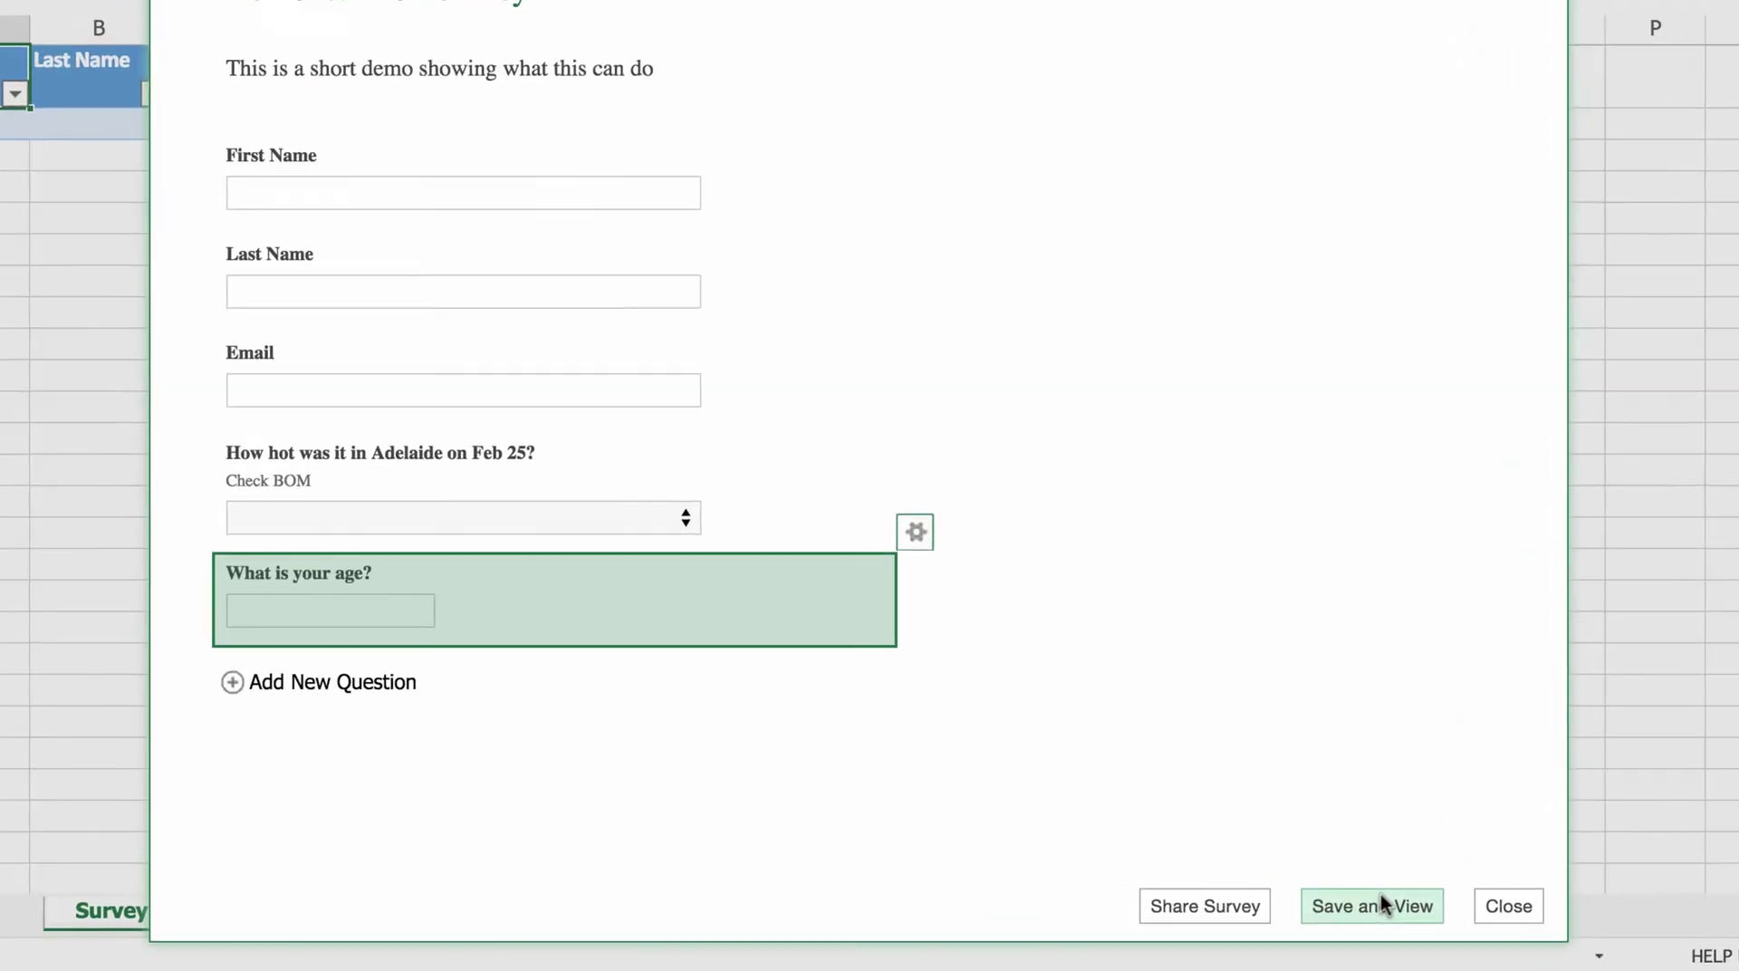
pyautogui.click(1307, 900)
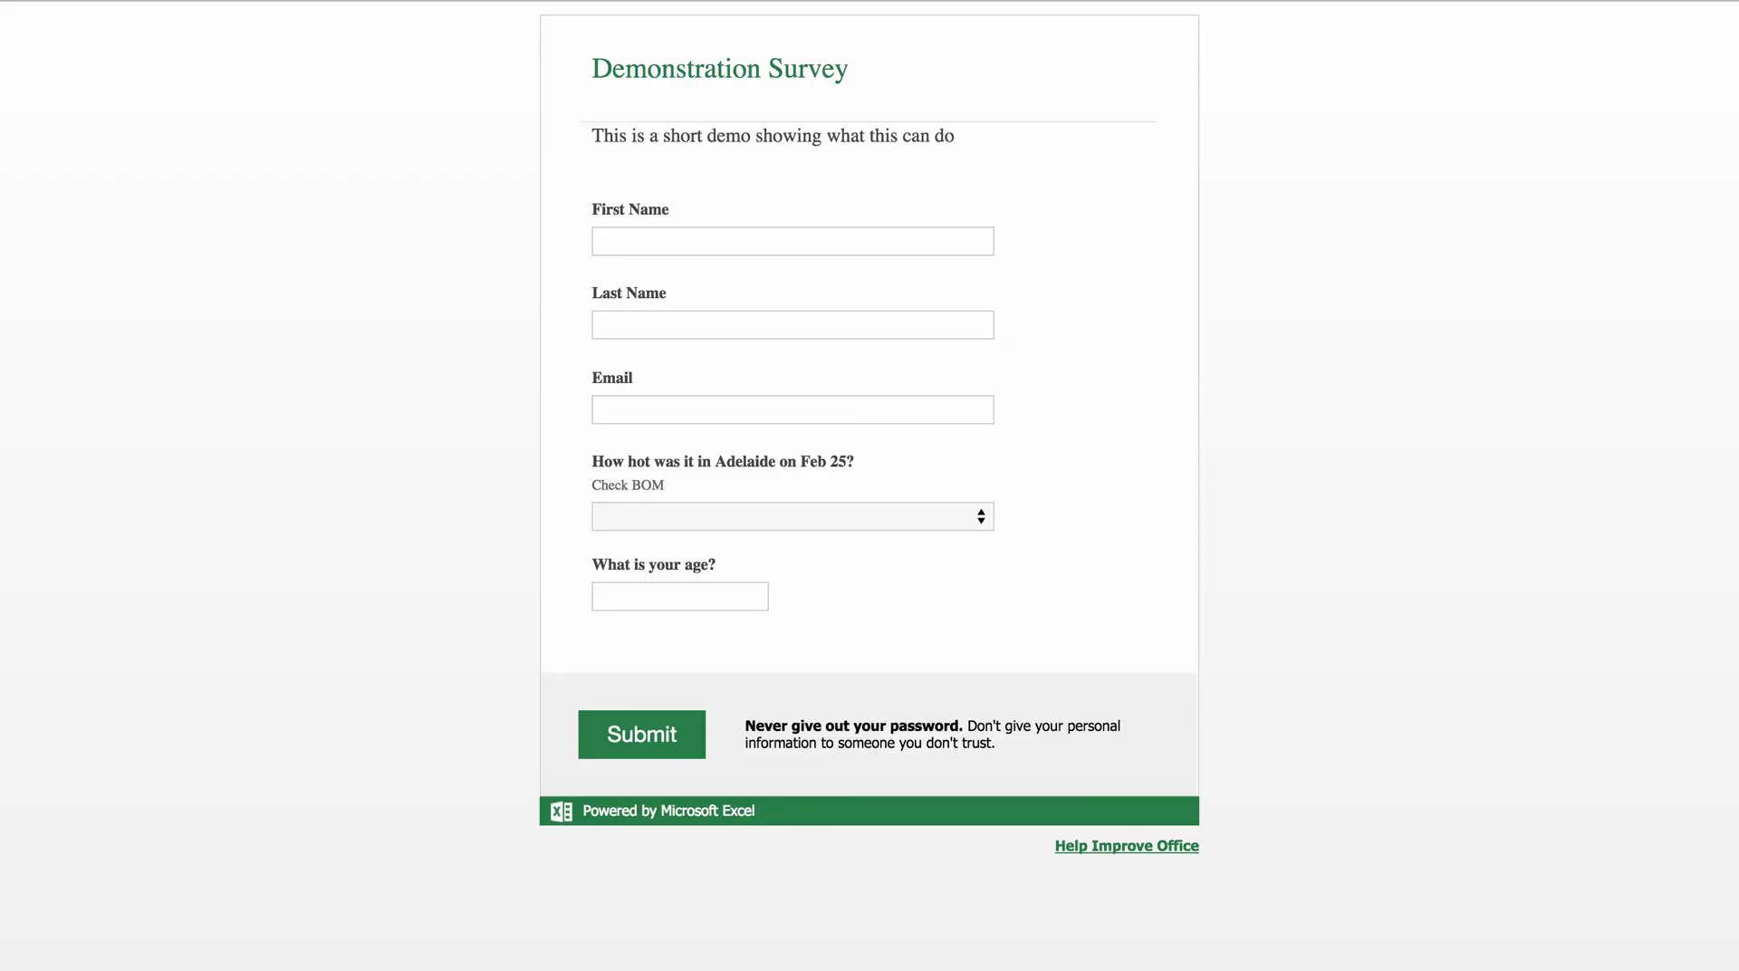
# - In the shared survey form, enter Test as first name and last name, and fill in the email address
pyautogui.click(727, 251)
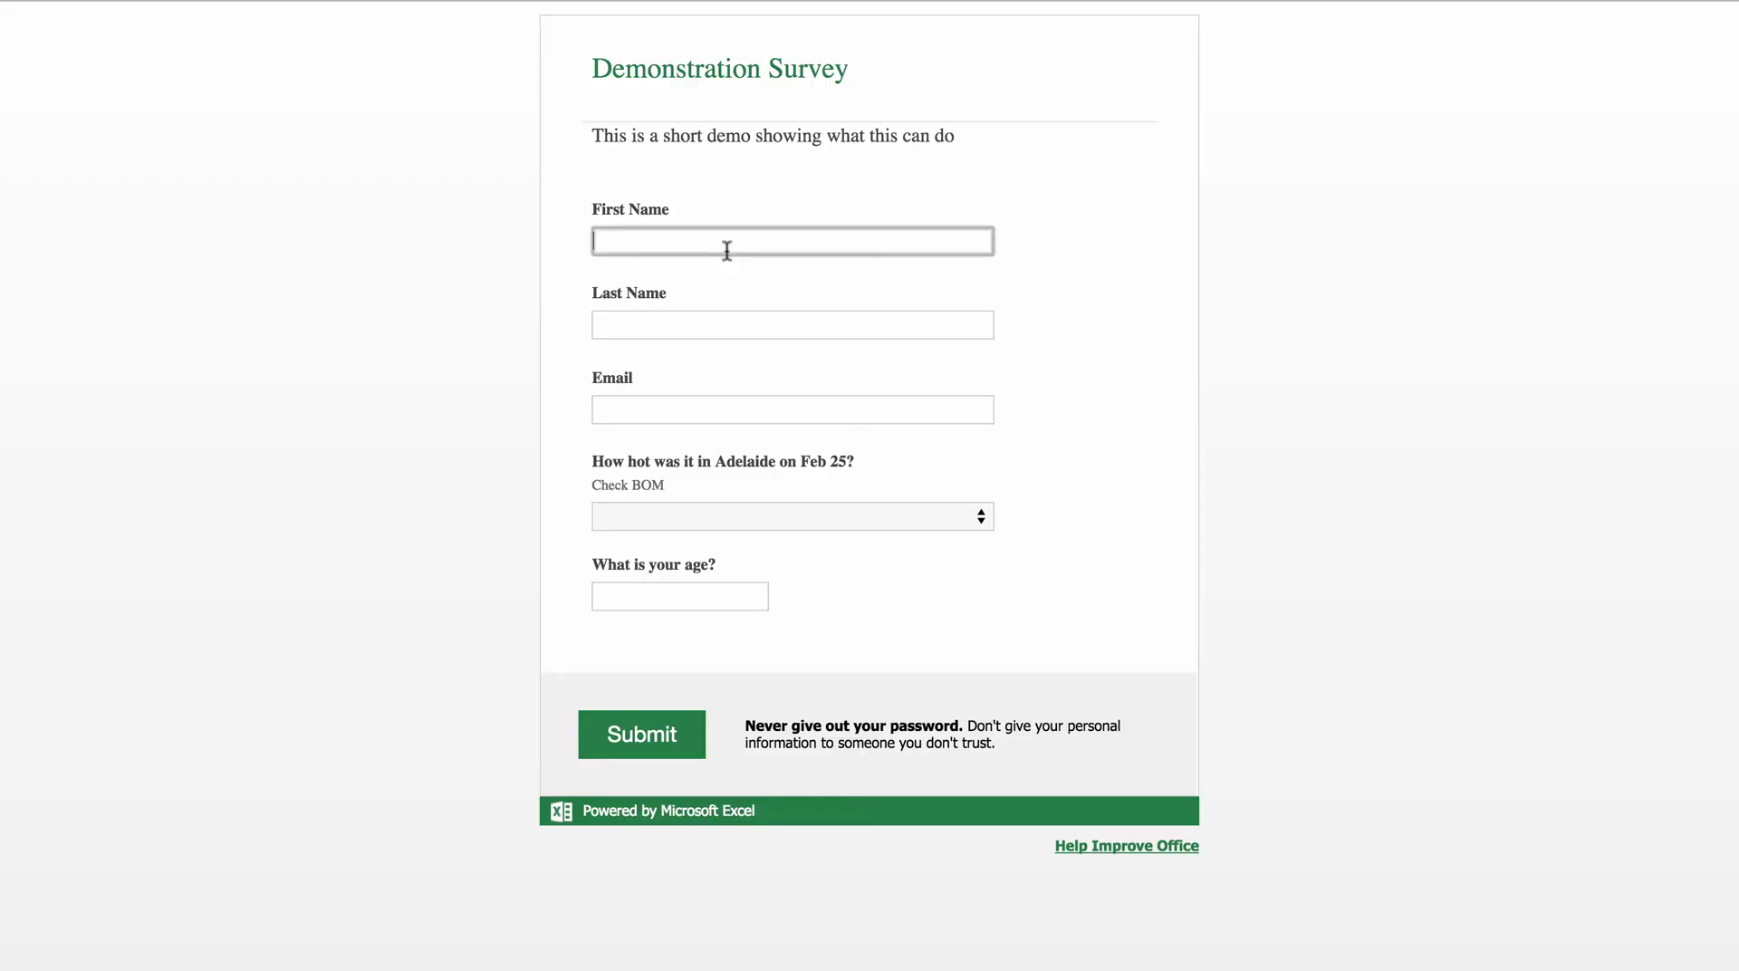
pyautogui.write('Test')
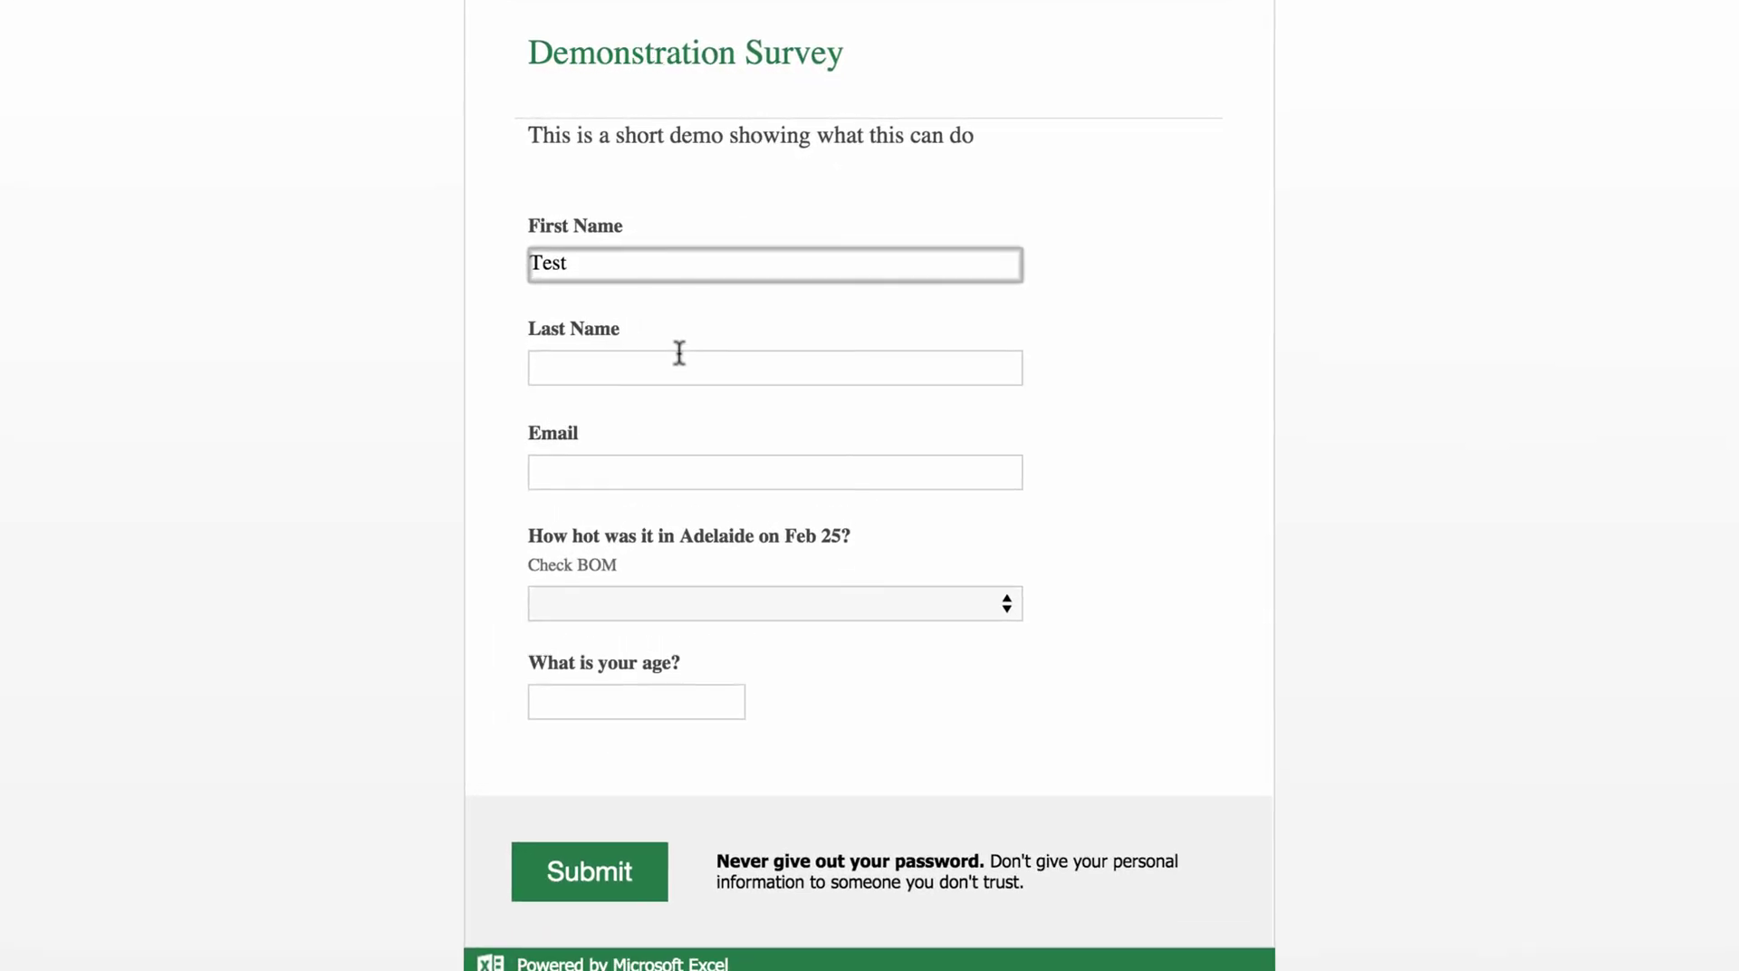
pyautogui.click(712, 318)
pyautogui.write('Test')
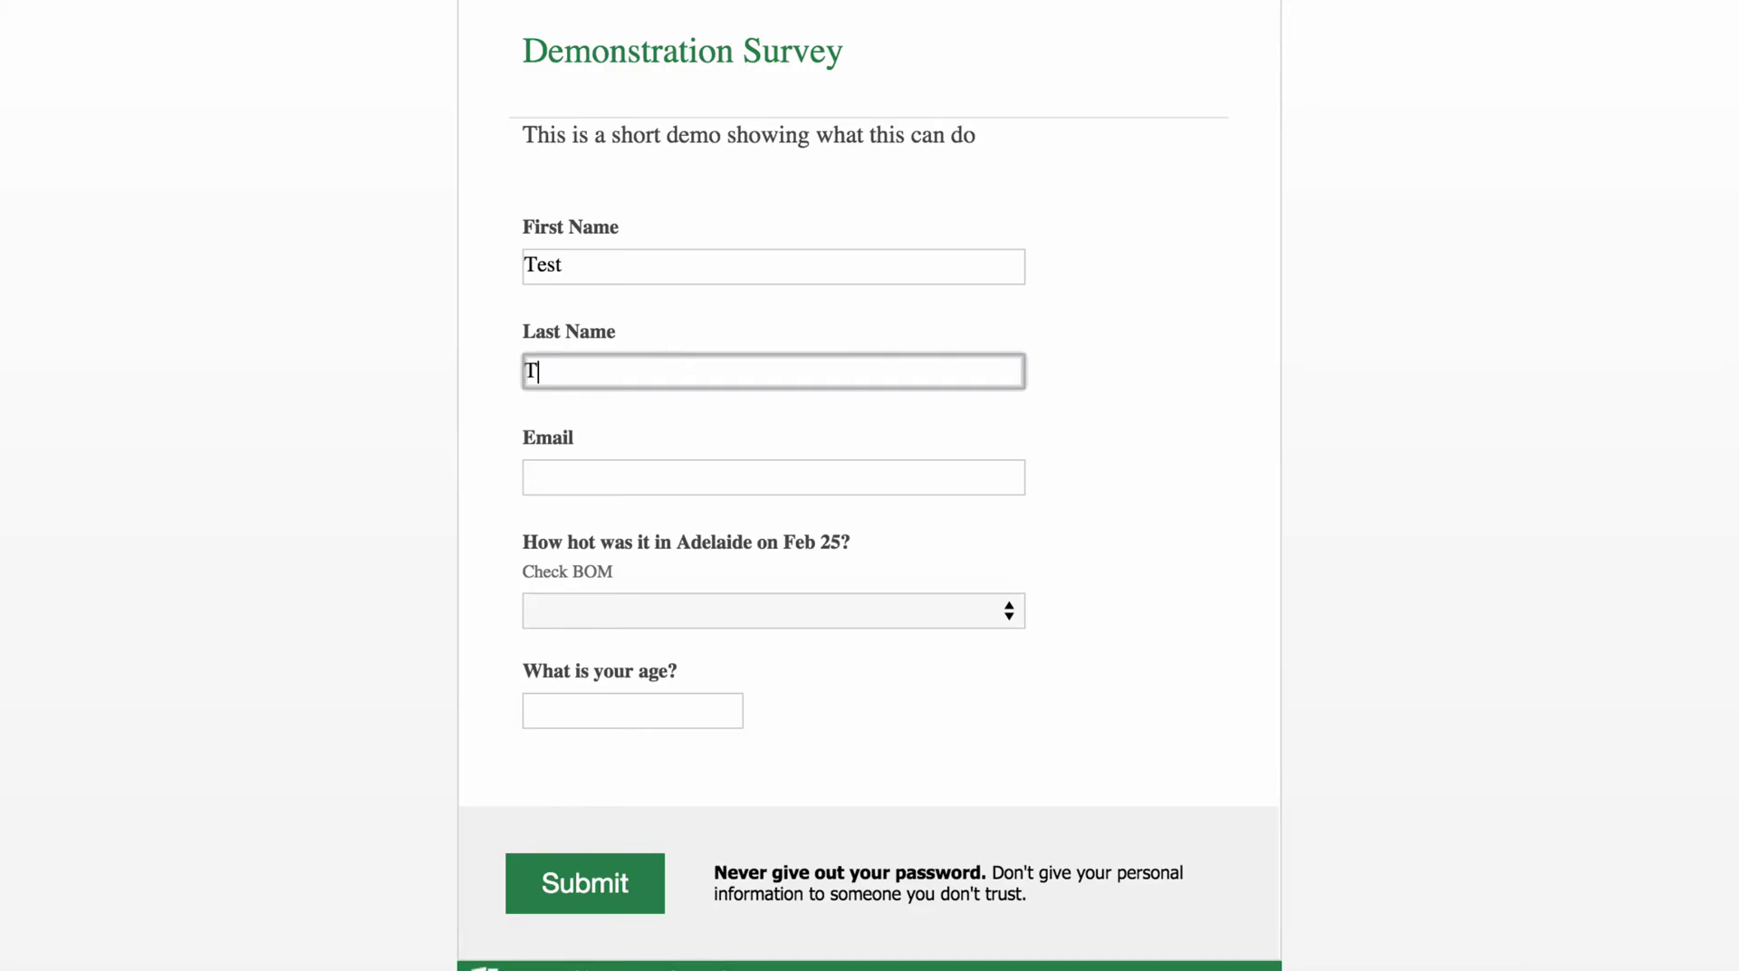
pyautogui.click(628, 469)
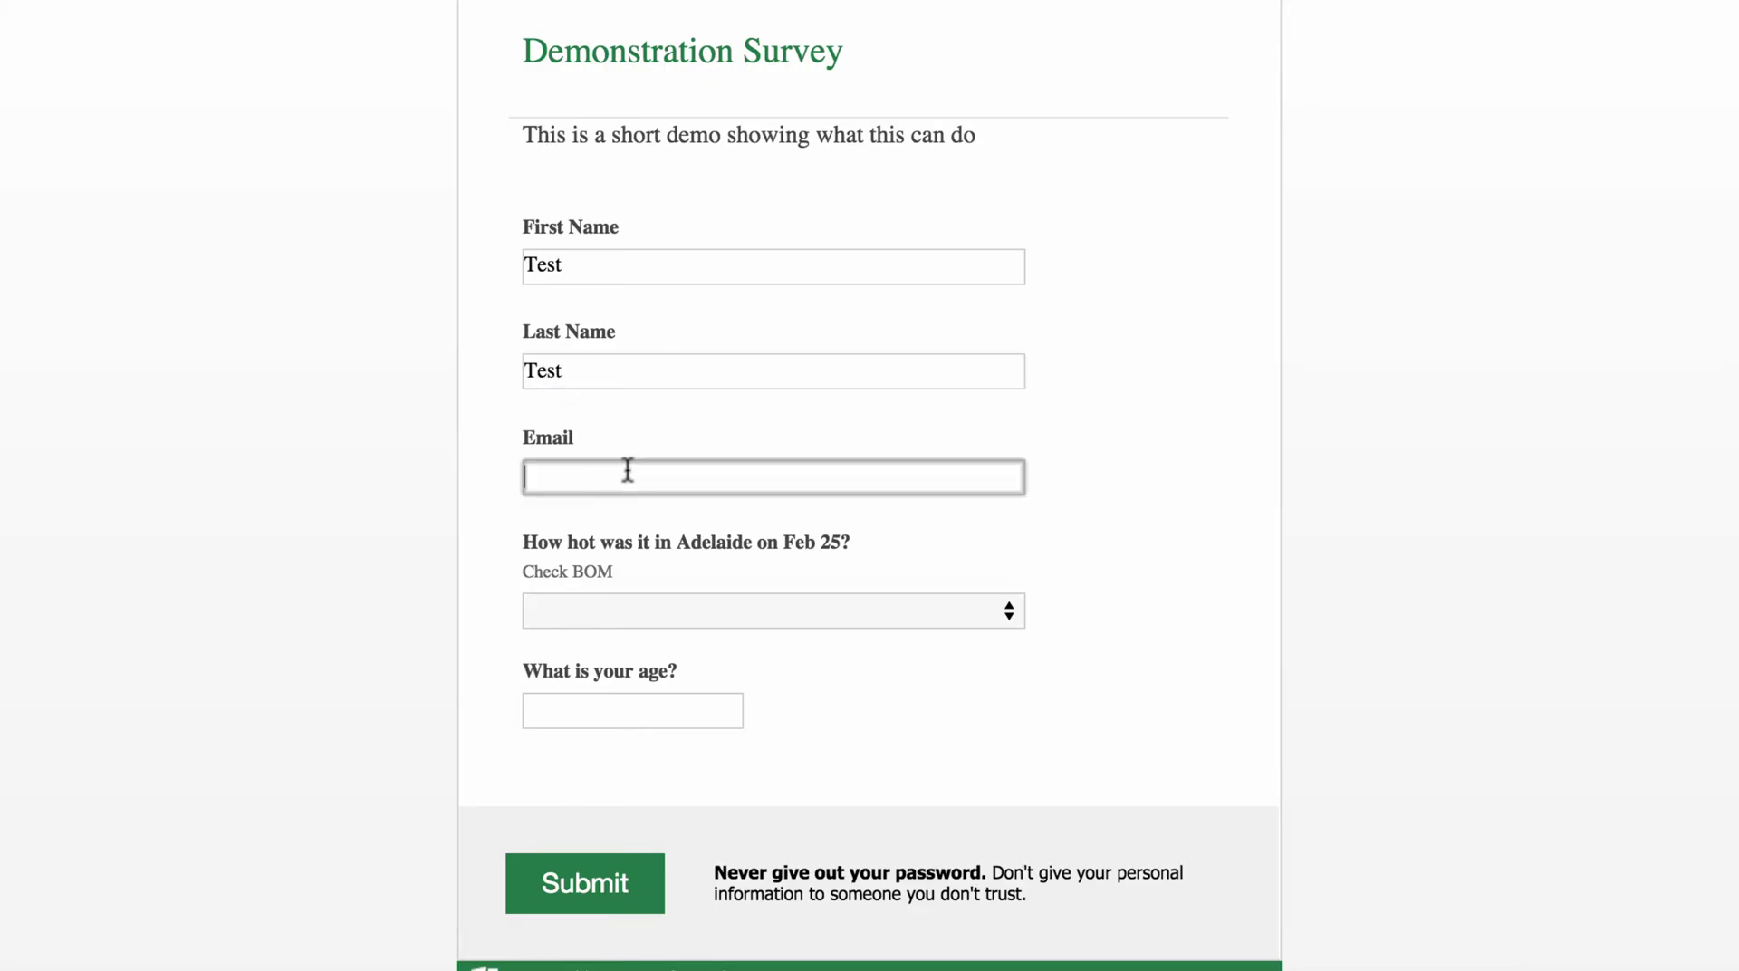
pyautogui.write('tes@test.com')
pyautogui.click(550, 476)
pyautogui.write('s')
# - Answer 36 for the Adelaide temperature and 34 for the age, and submit the survey response
pyautogui.click(567, 612)
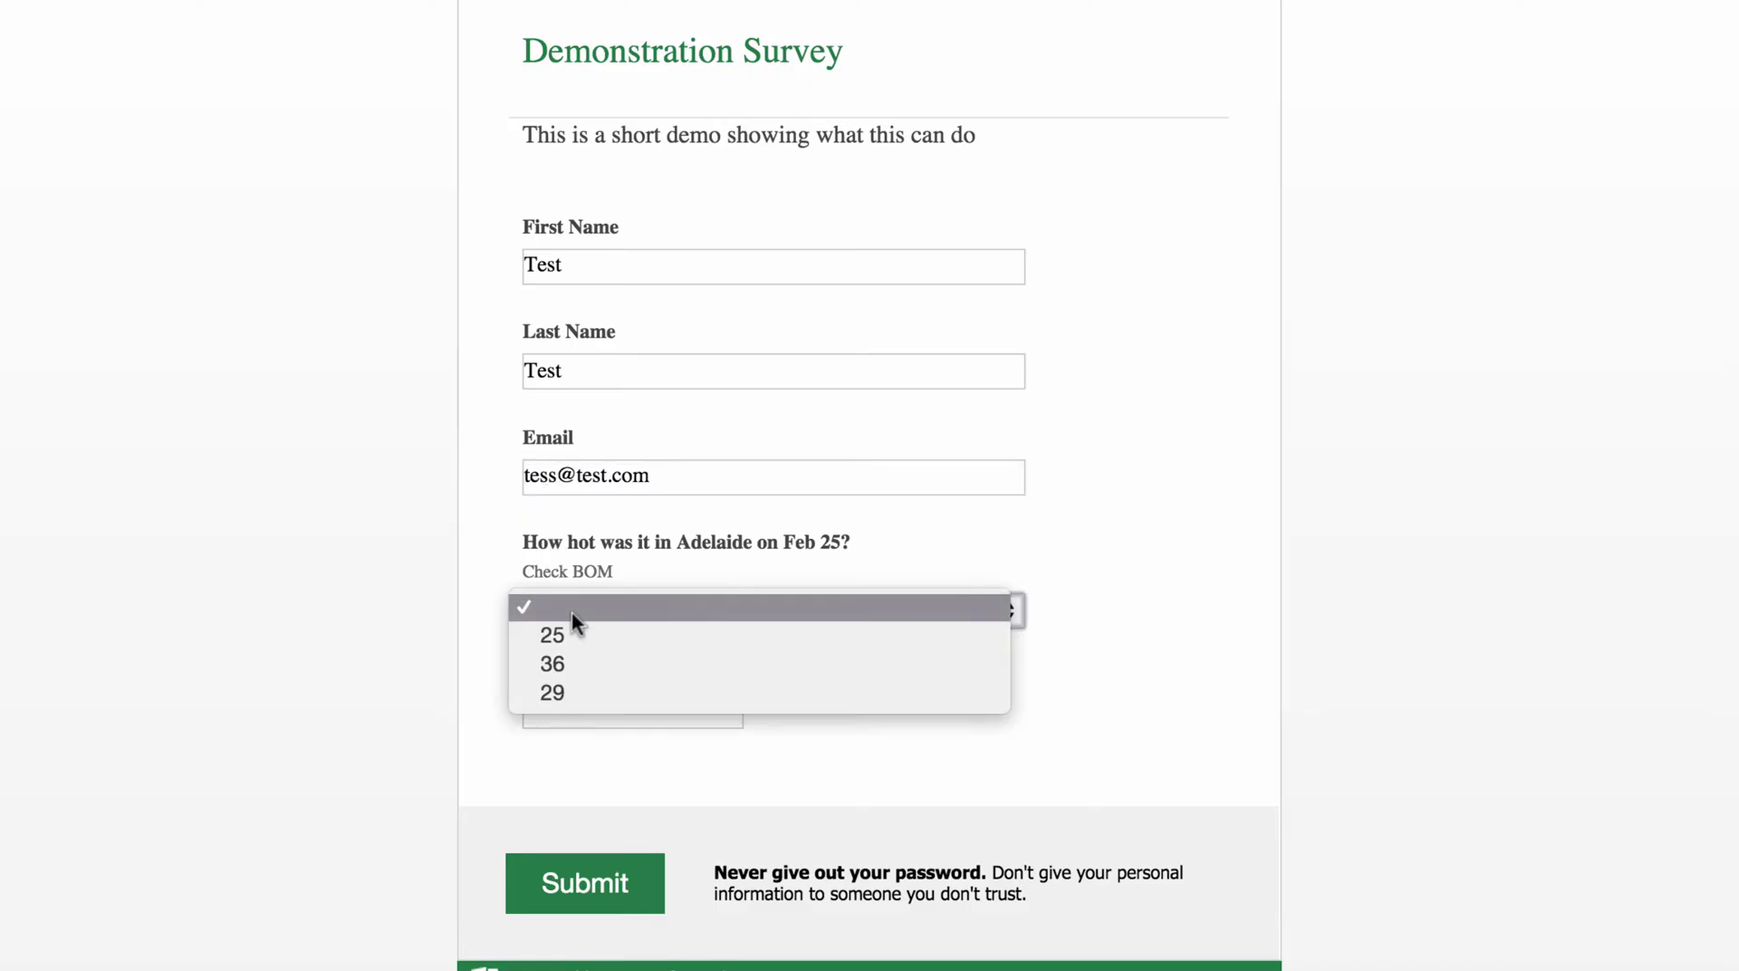
pyautogui.click(566, 657)
pyautogui.click(568, 706)
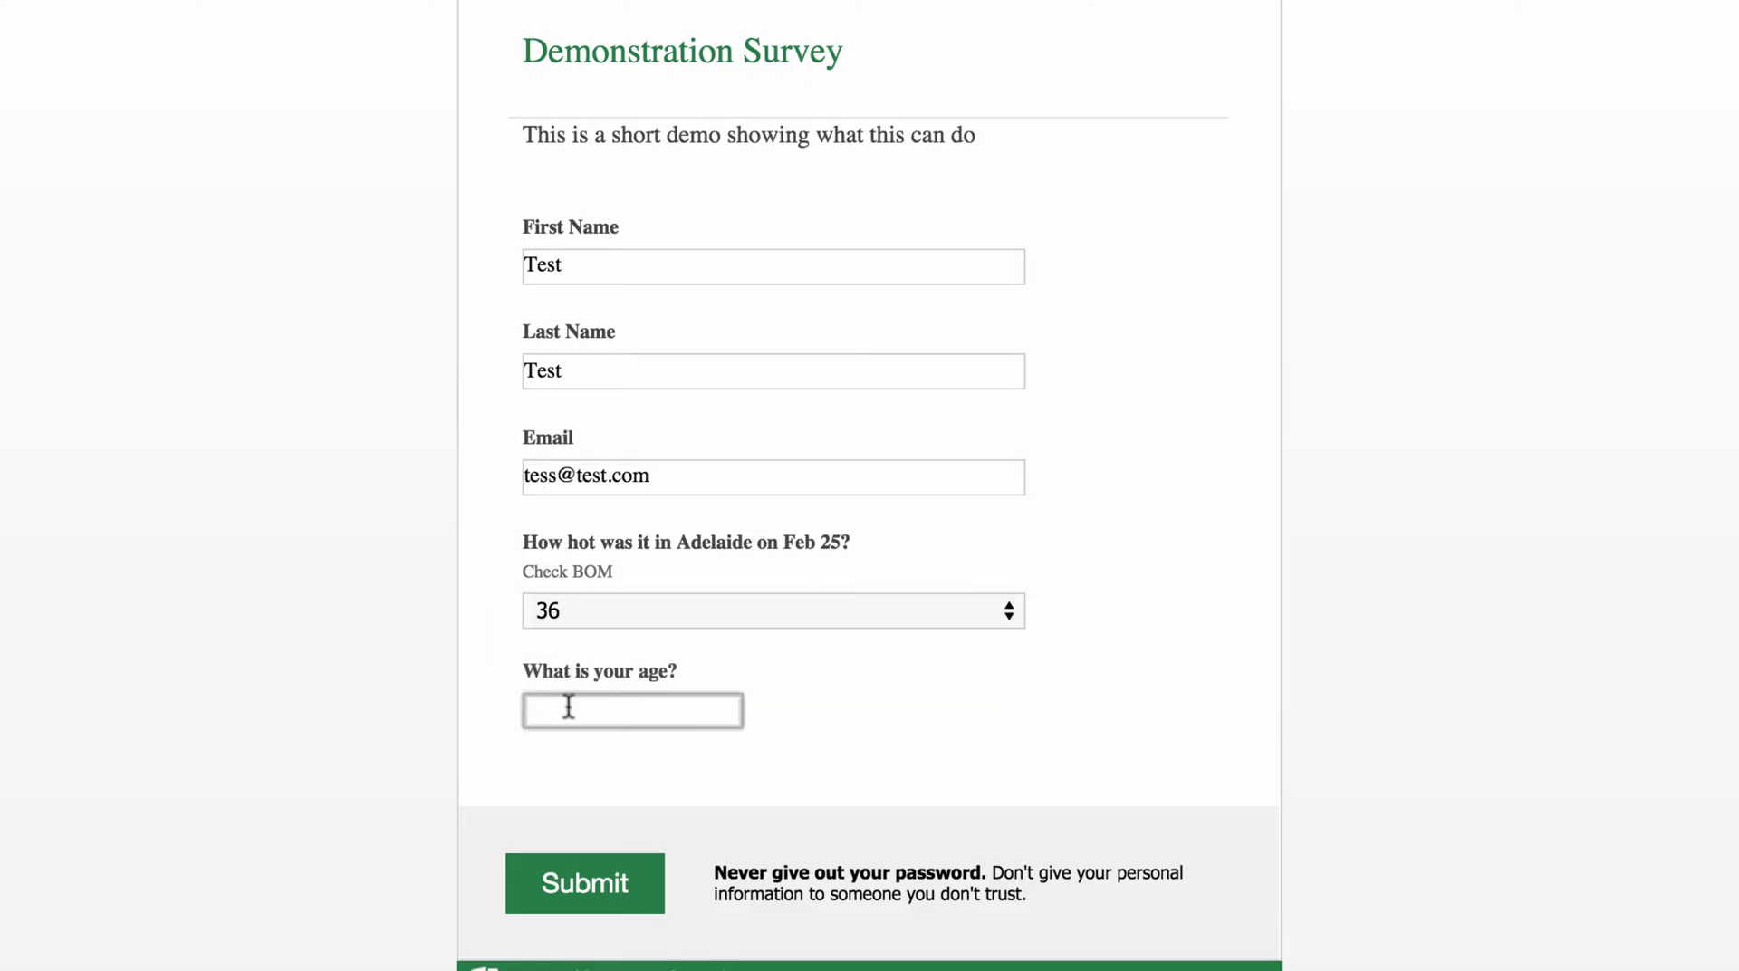
pyautogui.write('34')
pyautogui.click(585, 884)
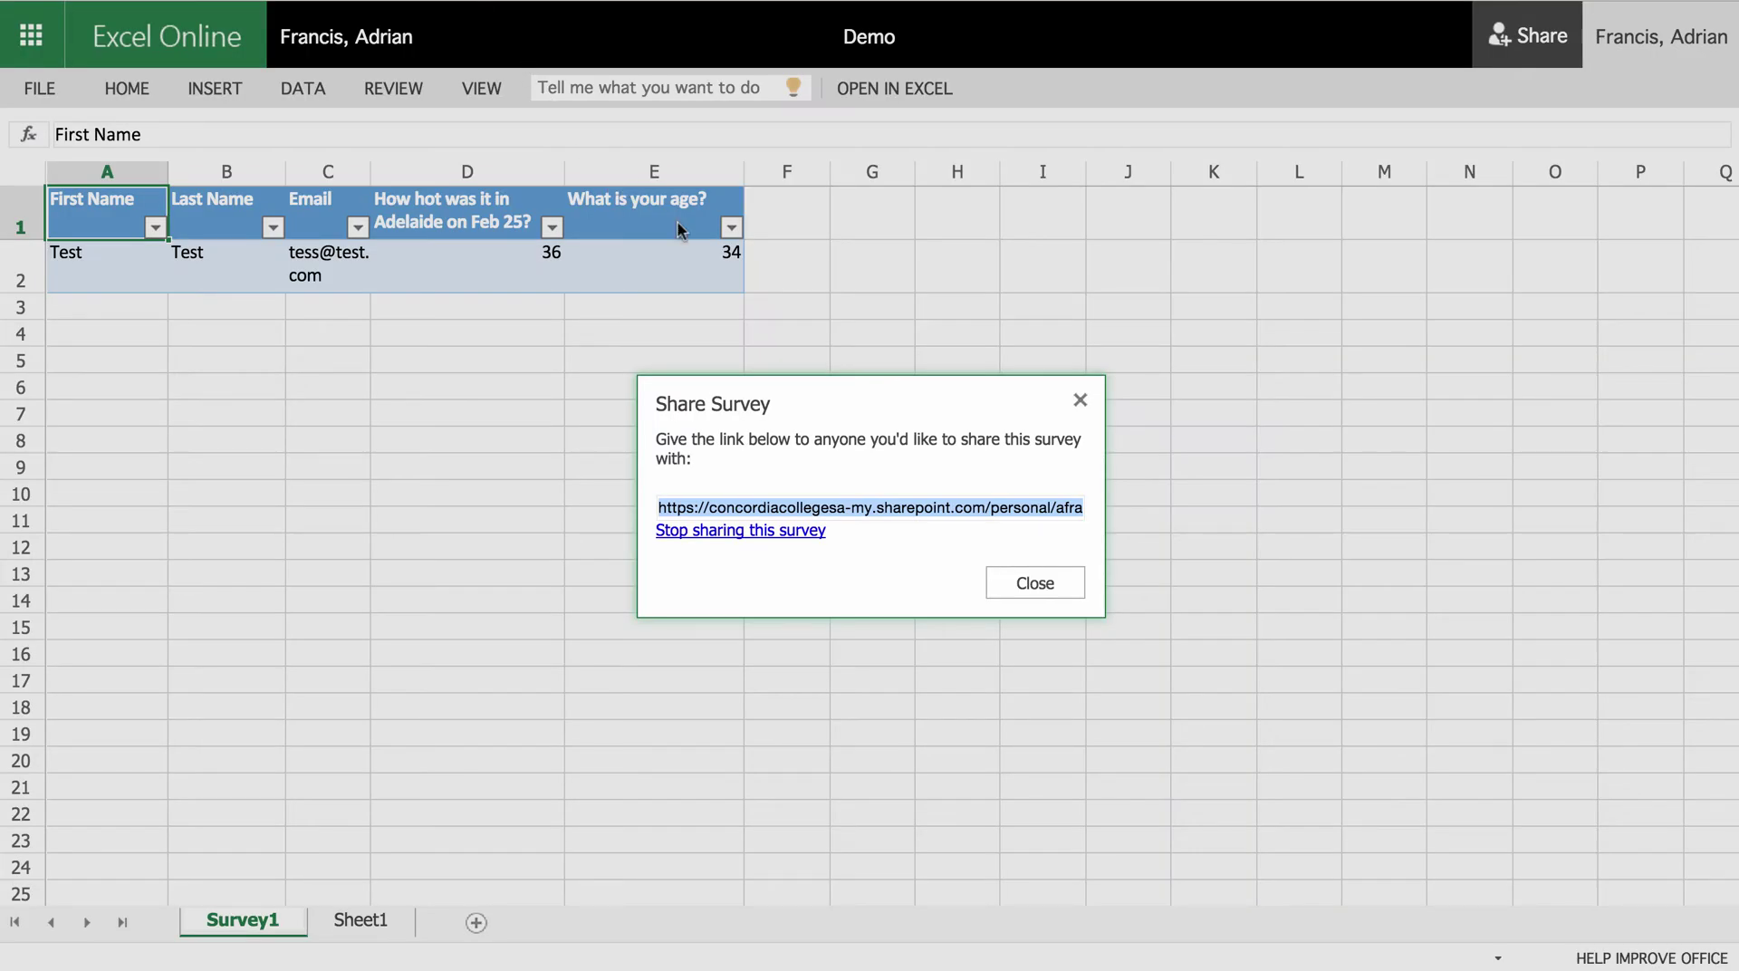
# - Close the share link in the Demo workbook, and reopen the survey for editing to look over its questions without changing them
pyautogui.click(1040, 581)
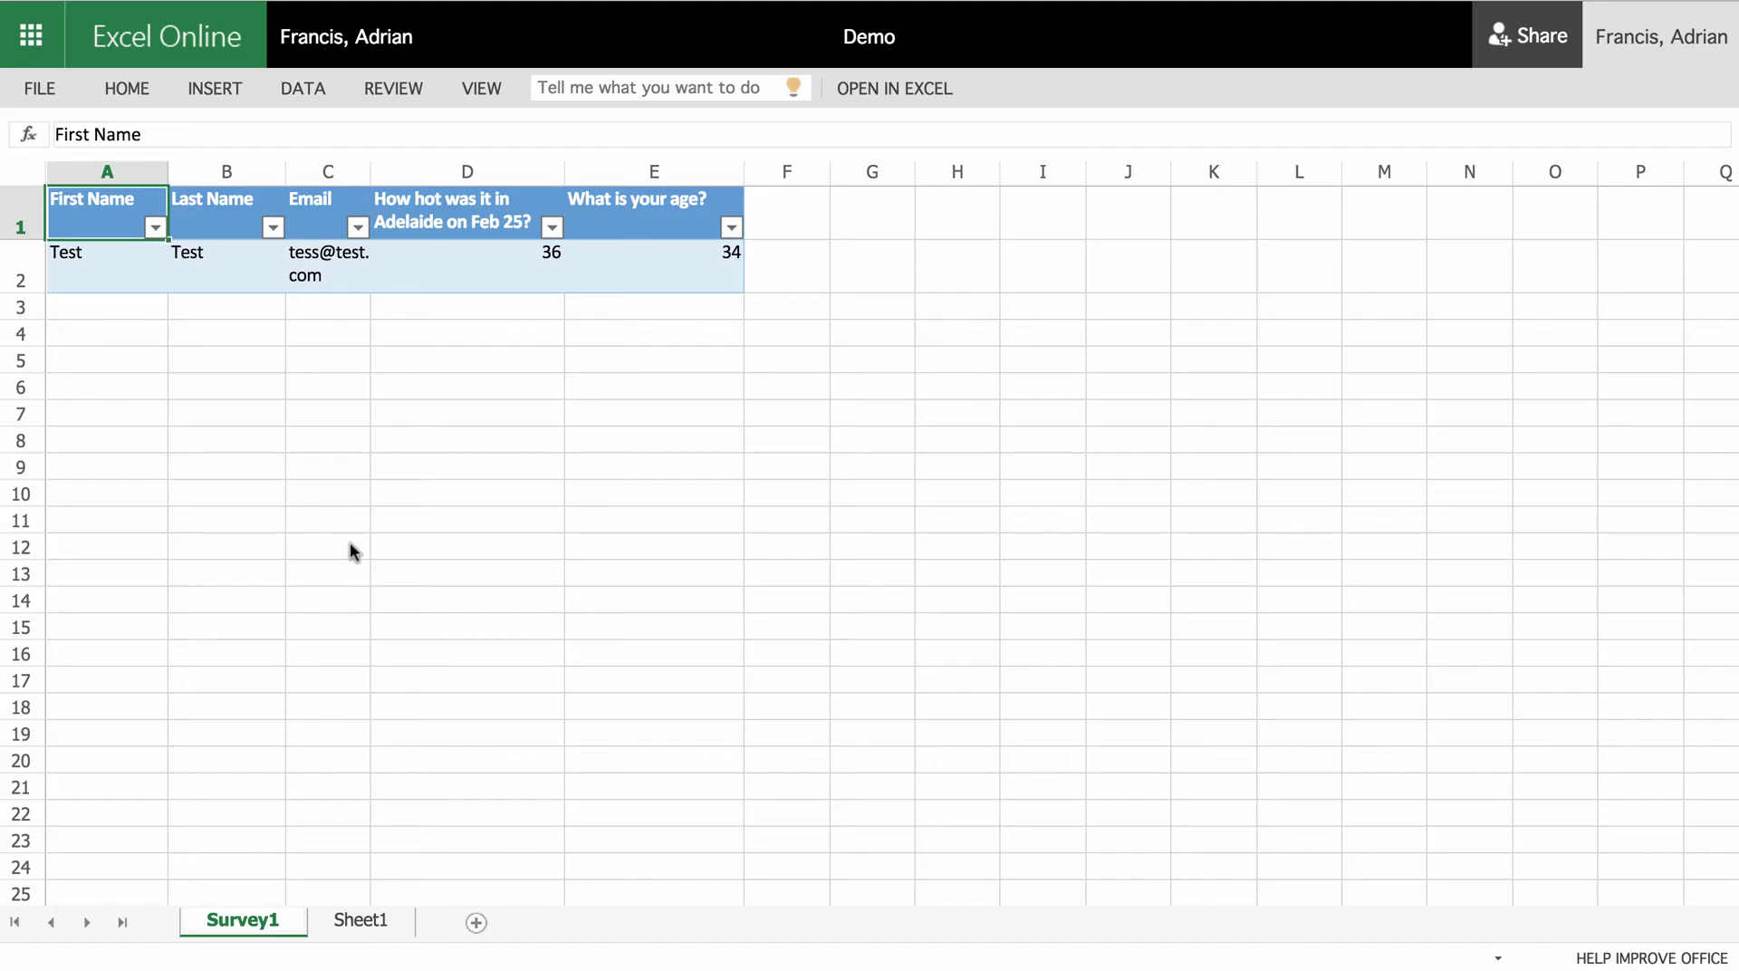
pyautogui.click(216, 89)
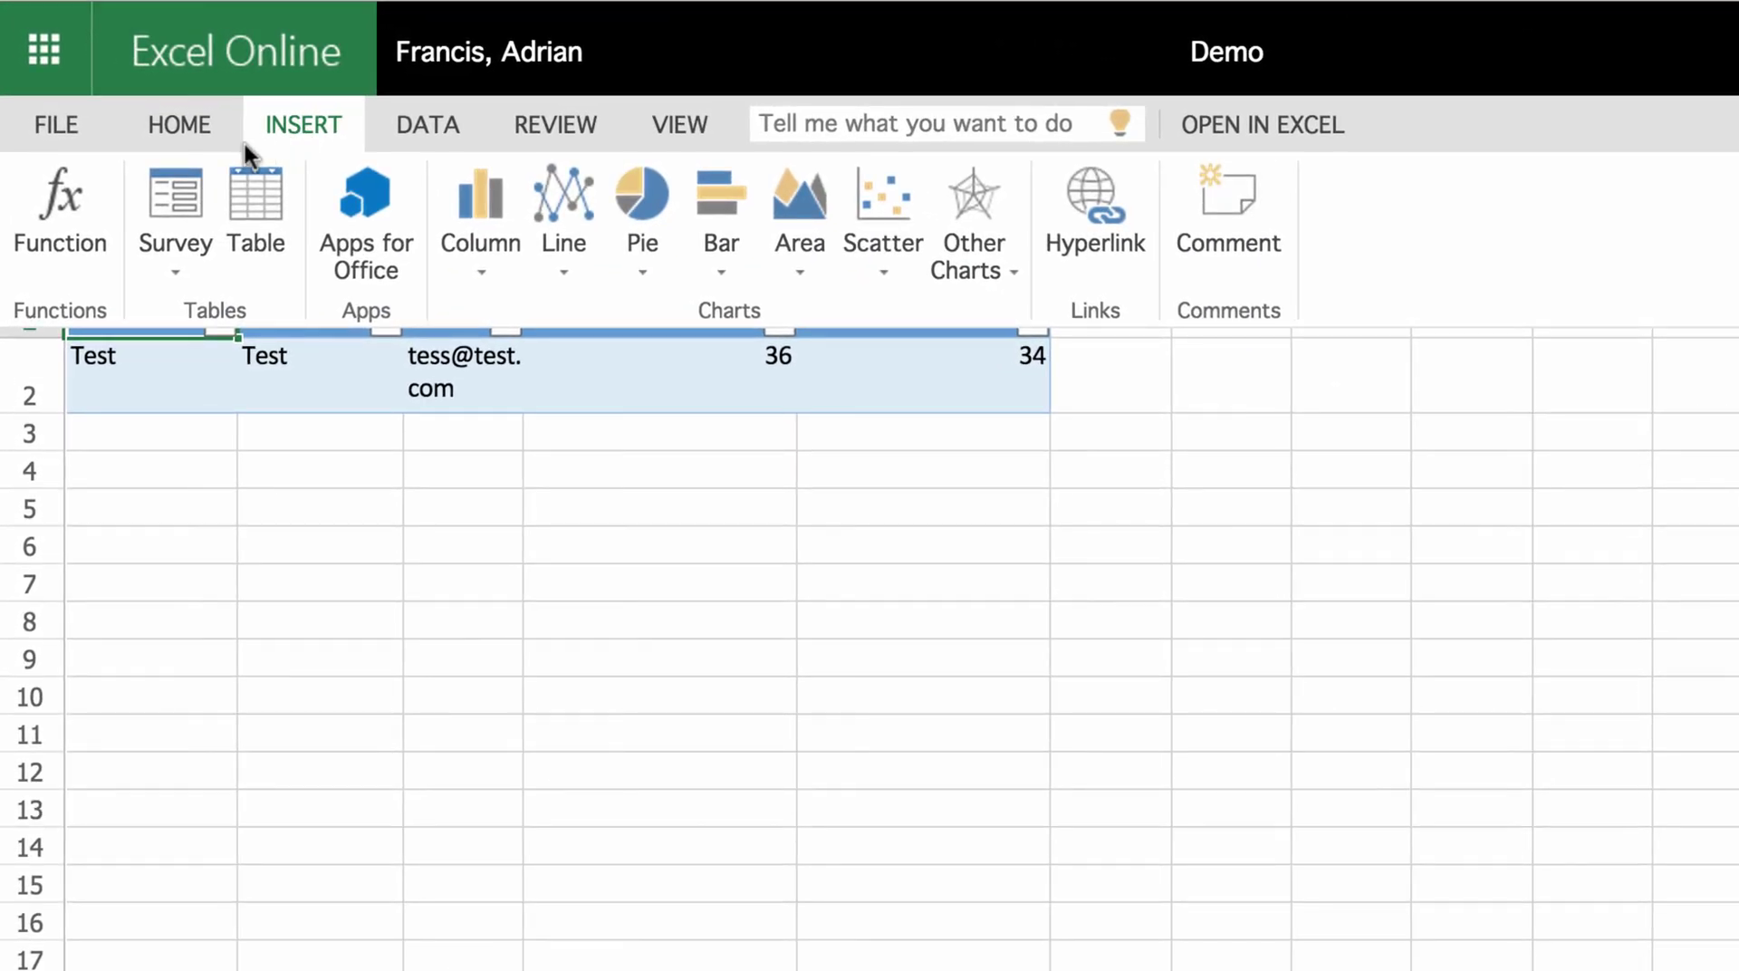
pyautogui.click(171, 194)
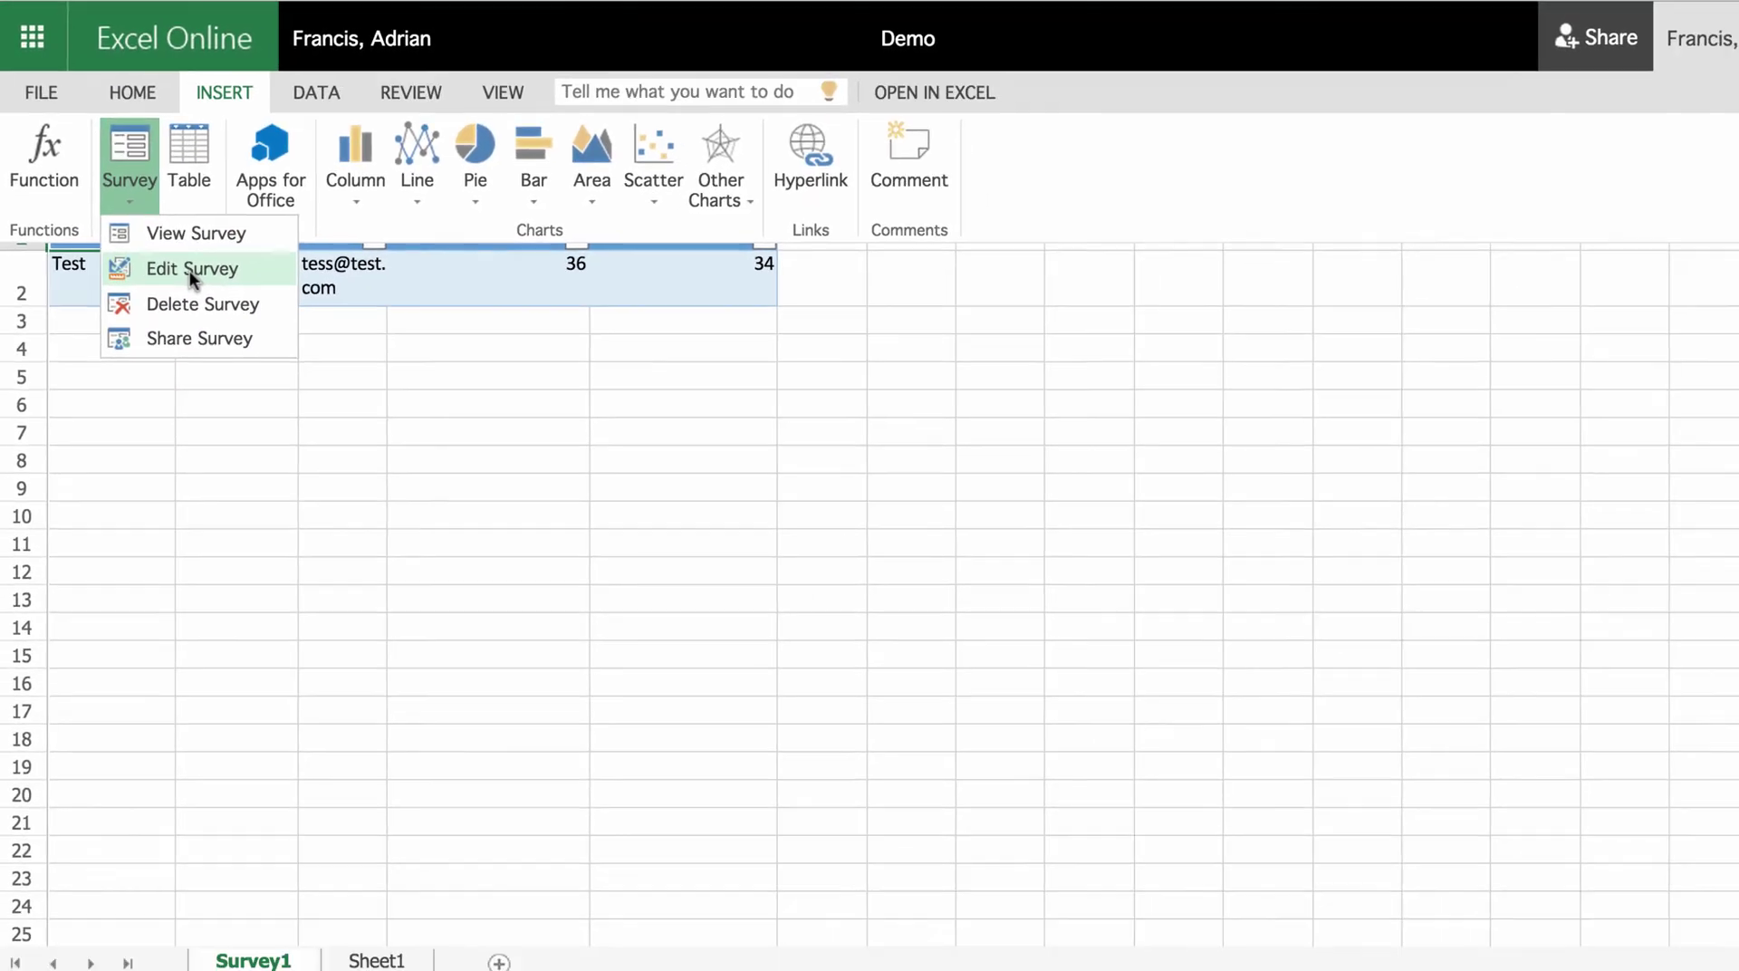
pyautogui.click(189, 270)
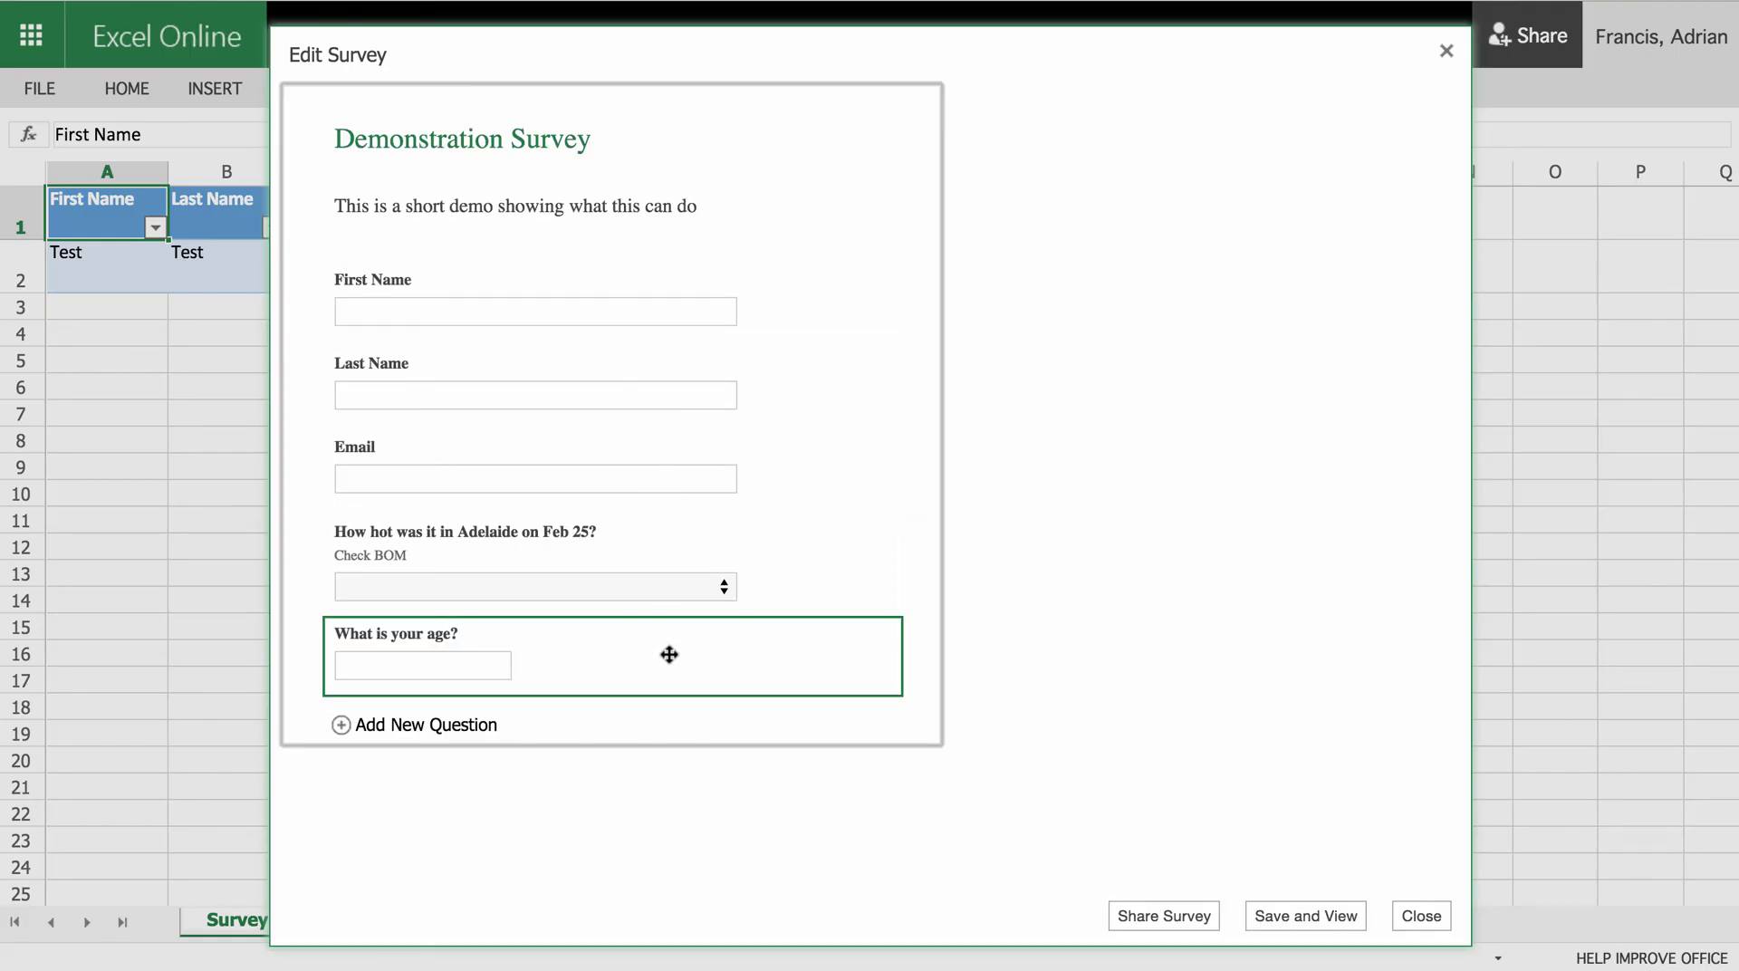
pyautogui.click(1423, 916)
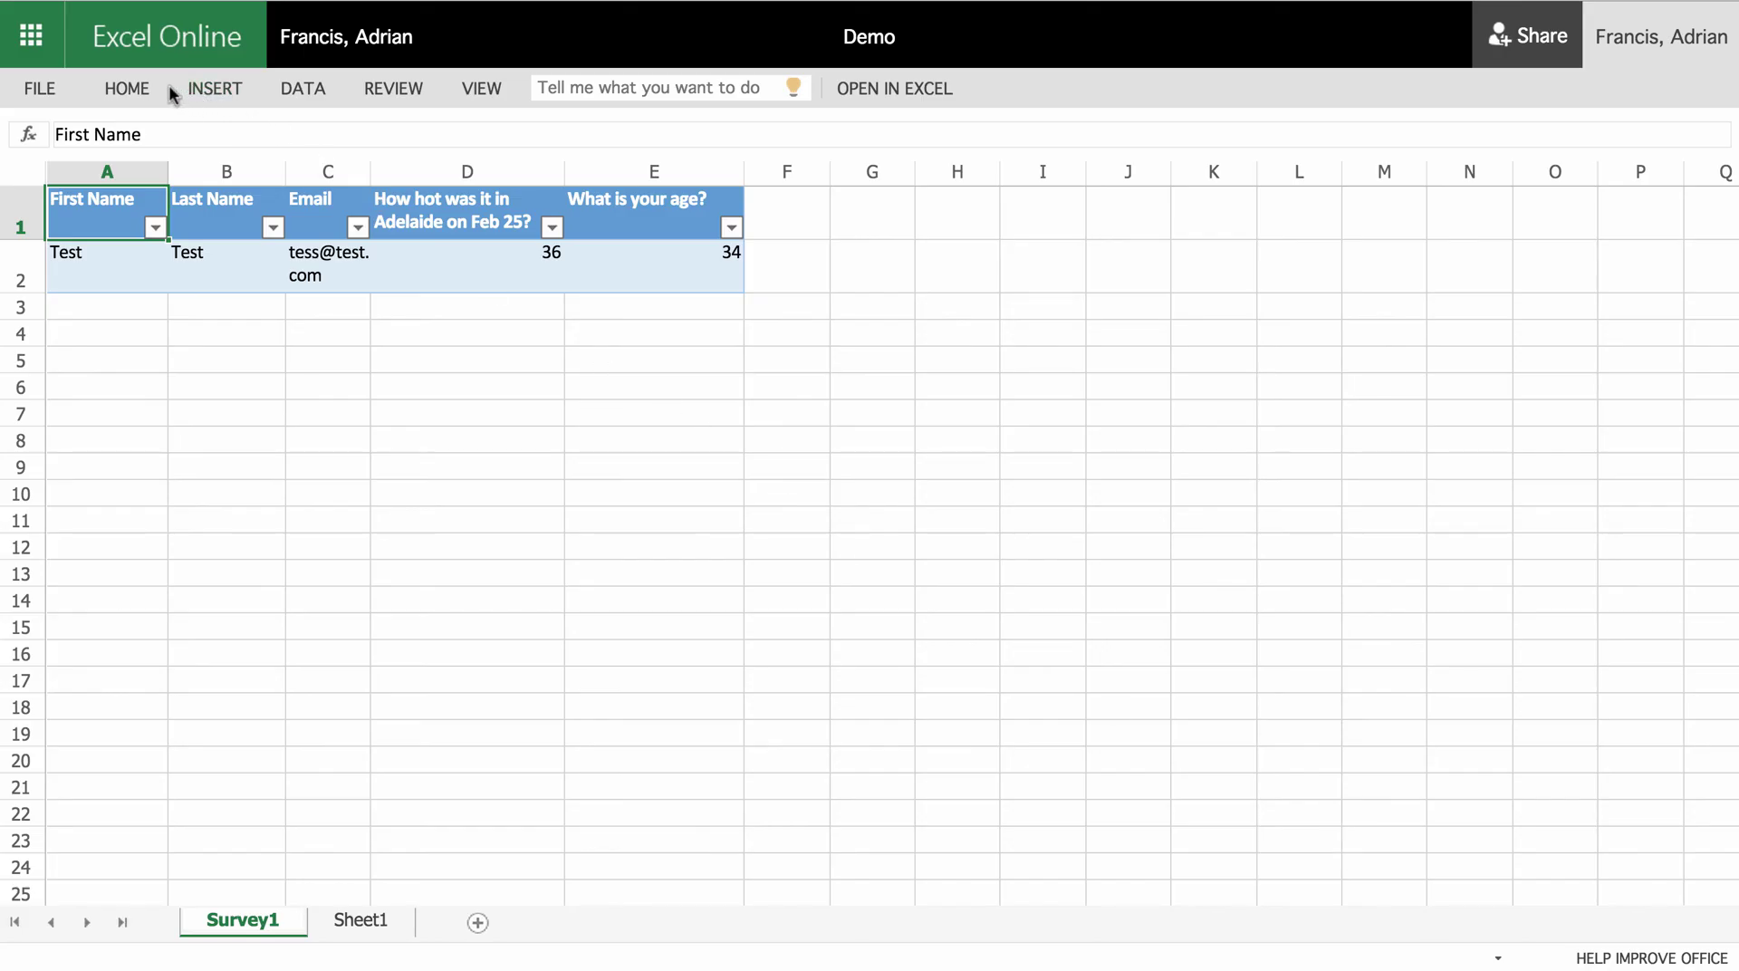
# - Show the survey's share link again and close it
pyautogui.click(222, 86)
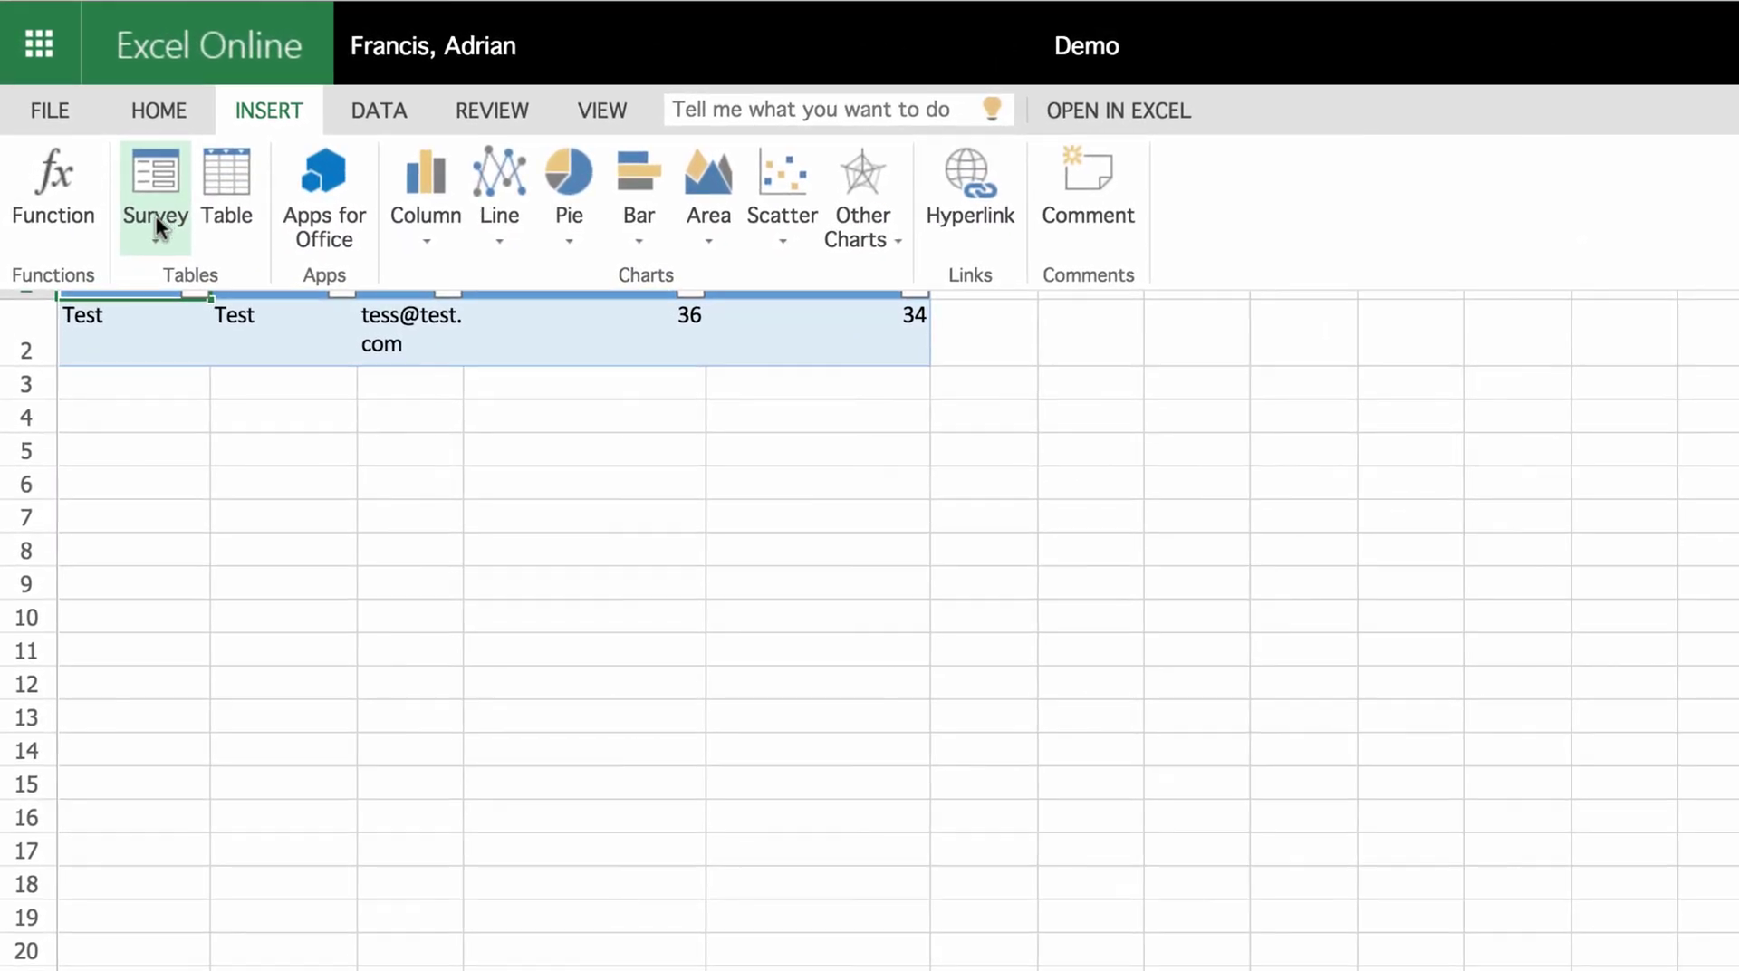
pyautogui.click(156, 218)
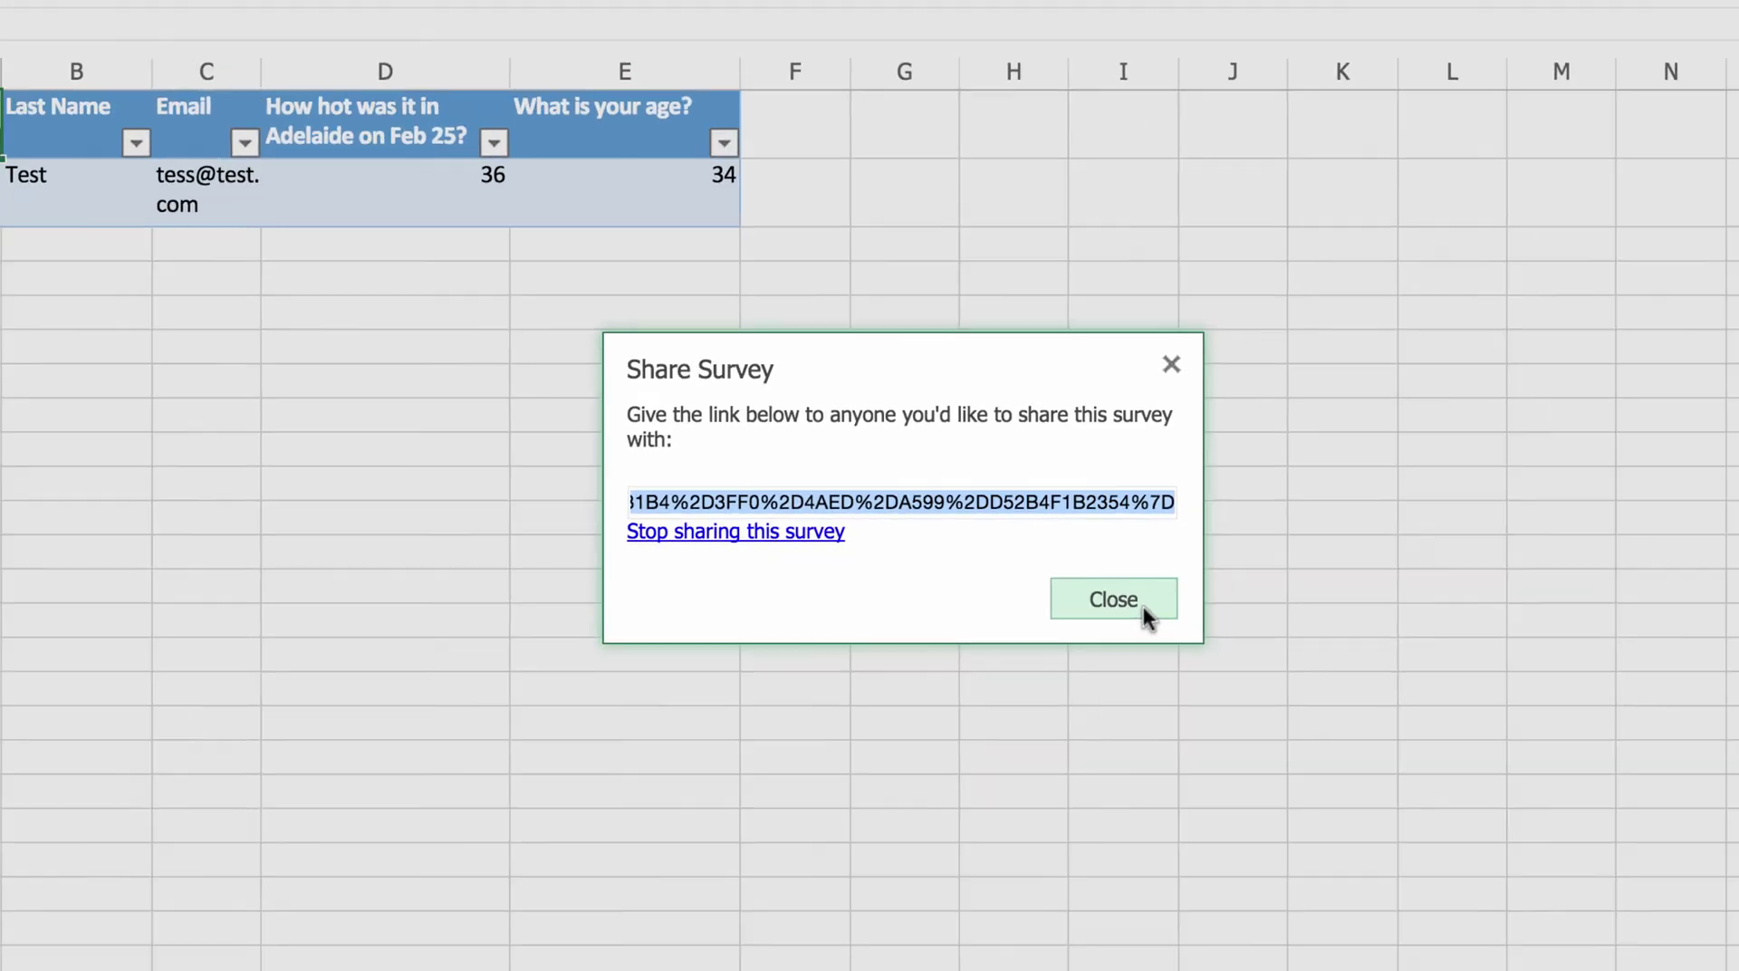
pyautogui.click(1277, 626)
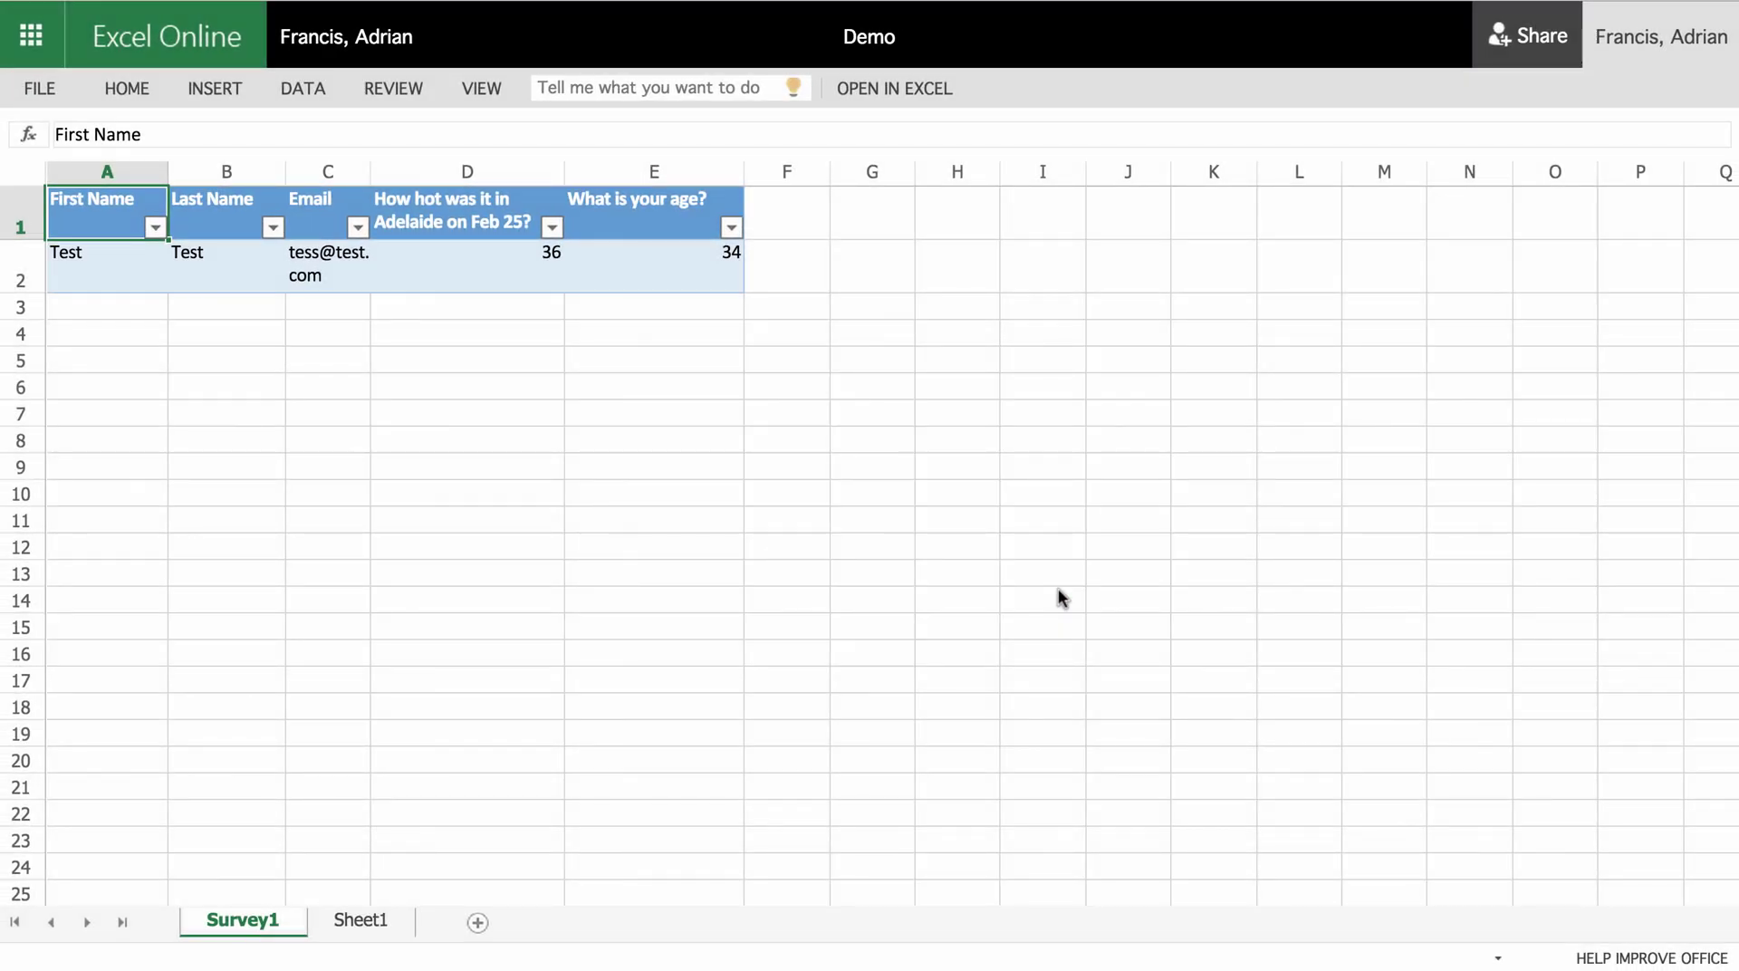